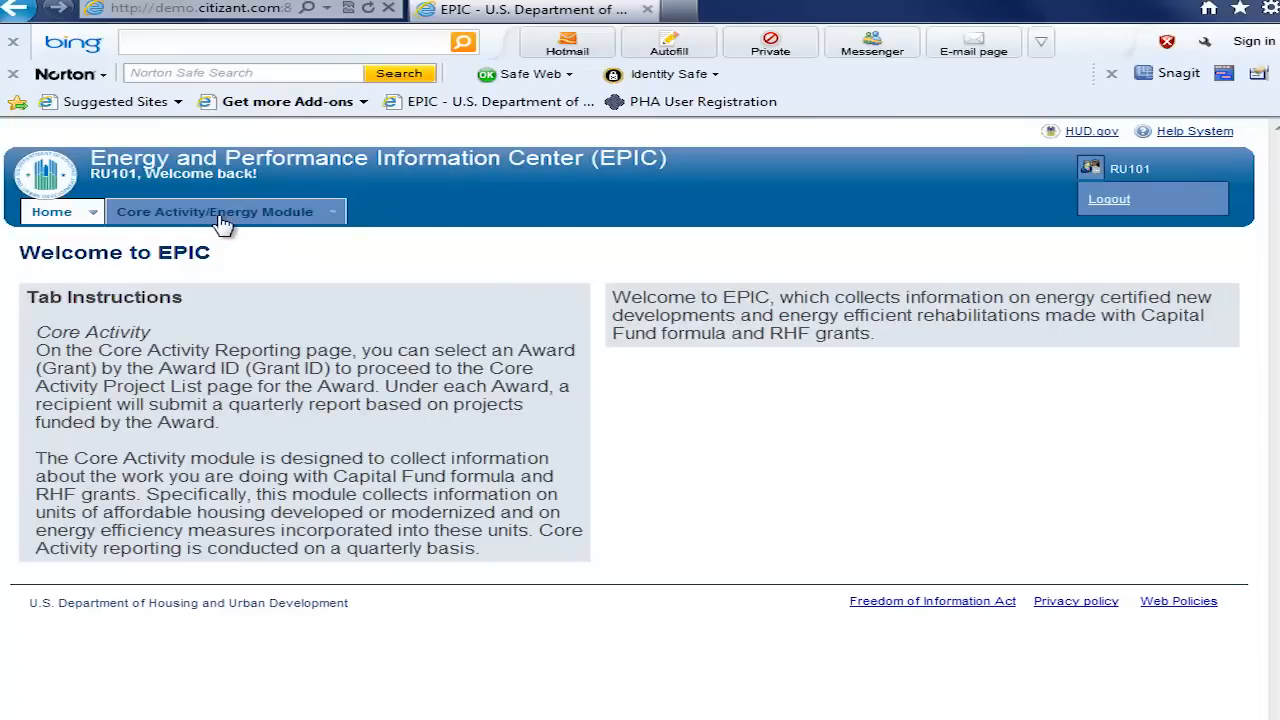
Step: Open the Core Activity/Energy Module and bring up the development list of the 2010 award for editing
{"action": "left_click", "coordinate": [230, 219]}
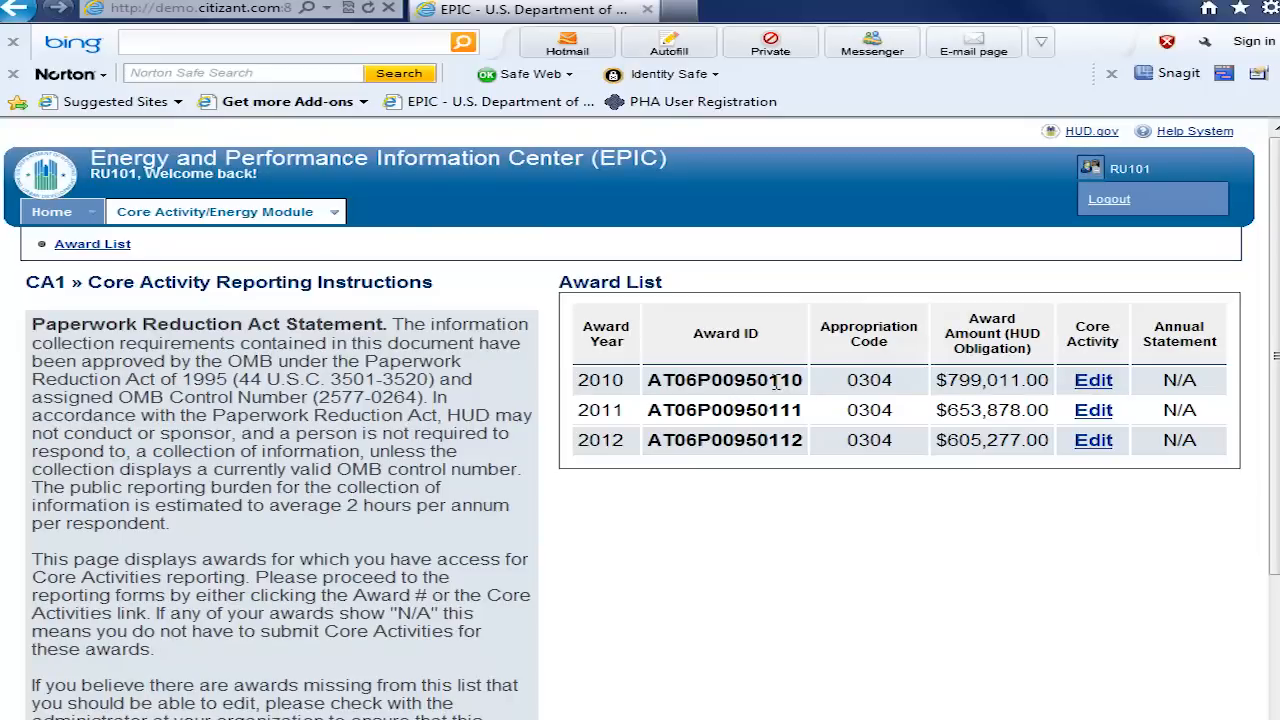
{"action": "left_click", "coordinate": [1095, 386]}
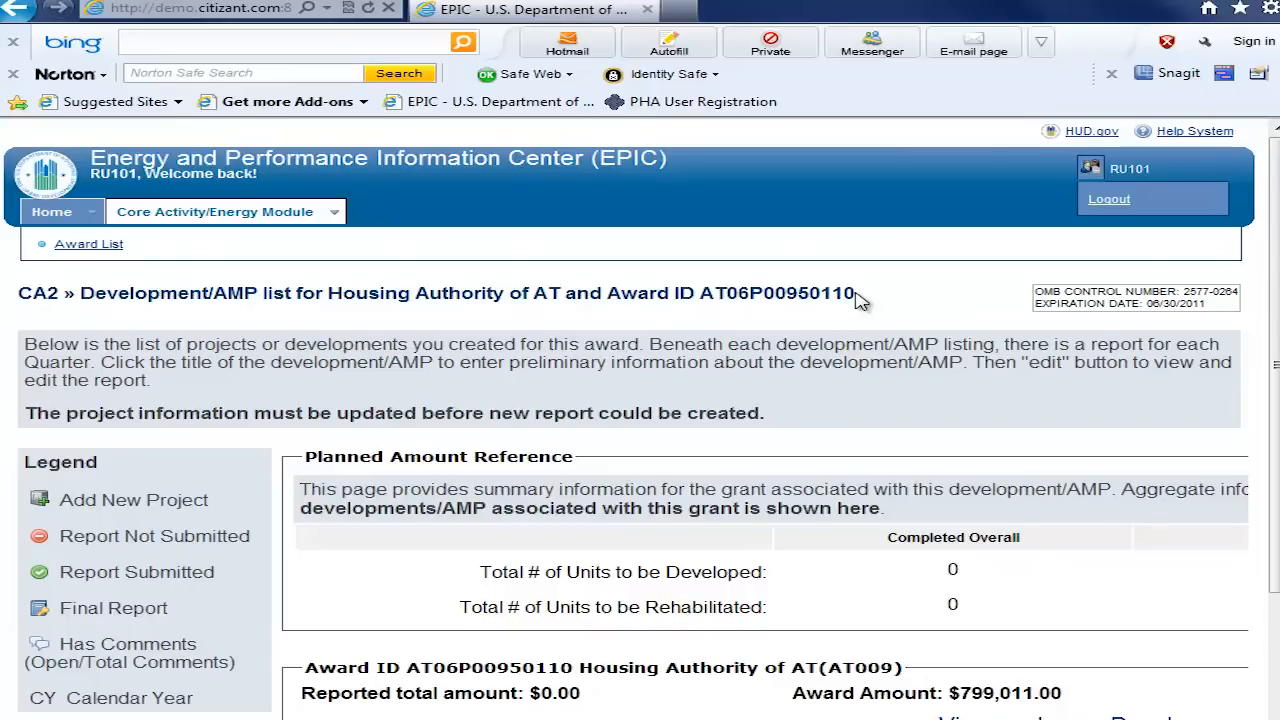
{"action": "left_click_drag", "start_coordinate": [856, 292], "coordinate": [698, 294]}
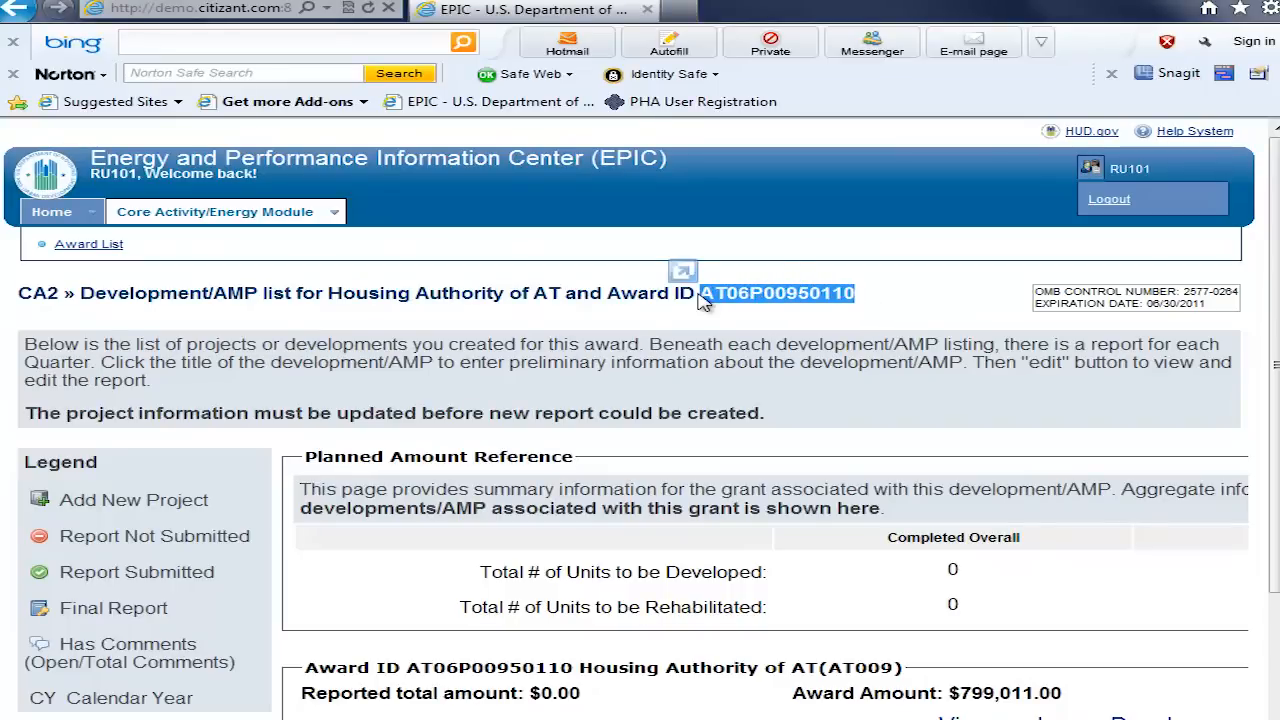
{"action": "left_click", "coordinate": [727, 357]}
{"action": "scroll", "coordinate": [727, 357], "scroll_direction": "down", "scroll_amount": 1}
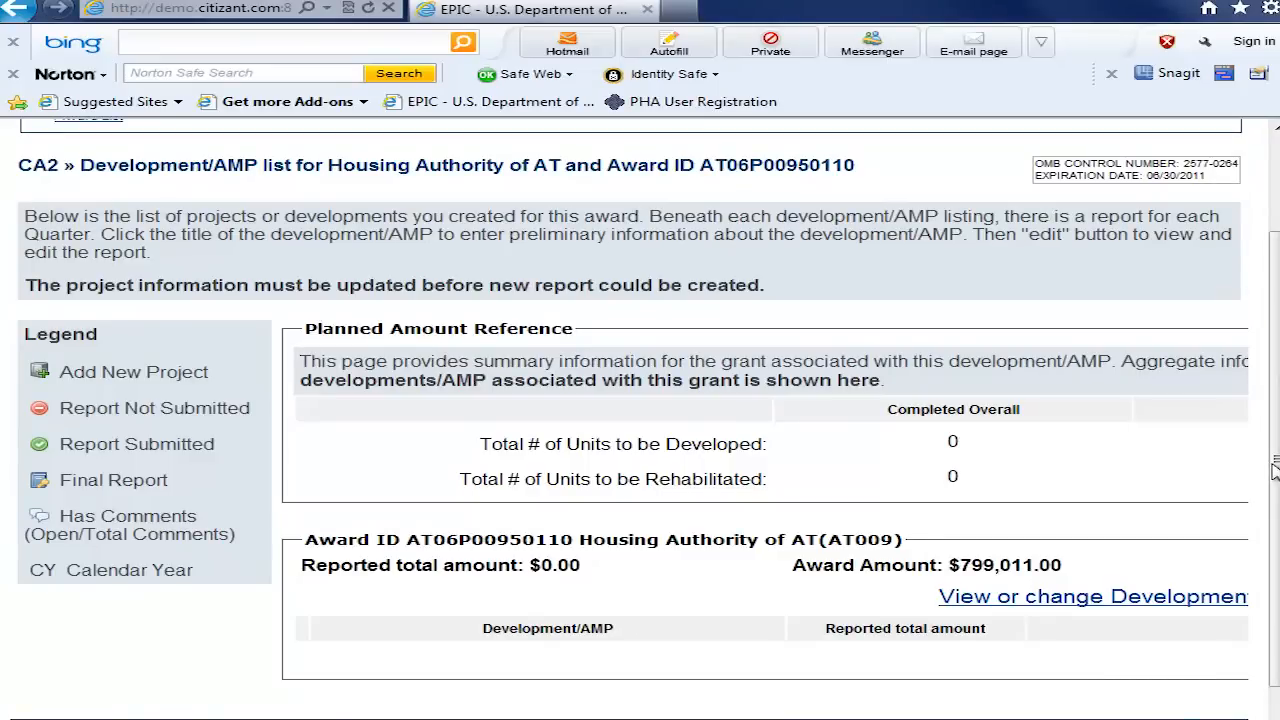
{"action": "left_click_drag", "start_coordinate": [1275, 460], "coordinate": [1275, 498]}
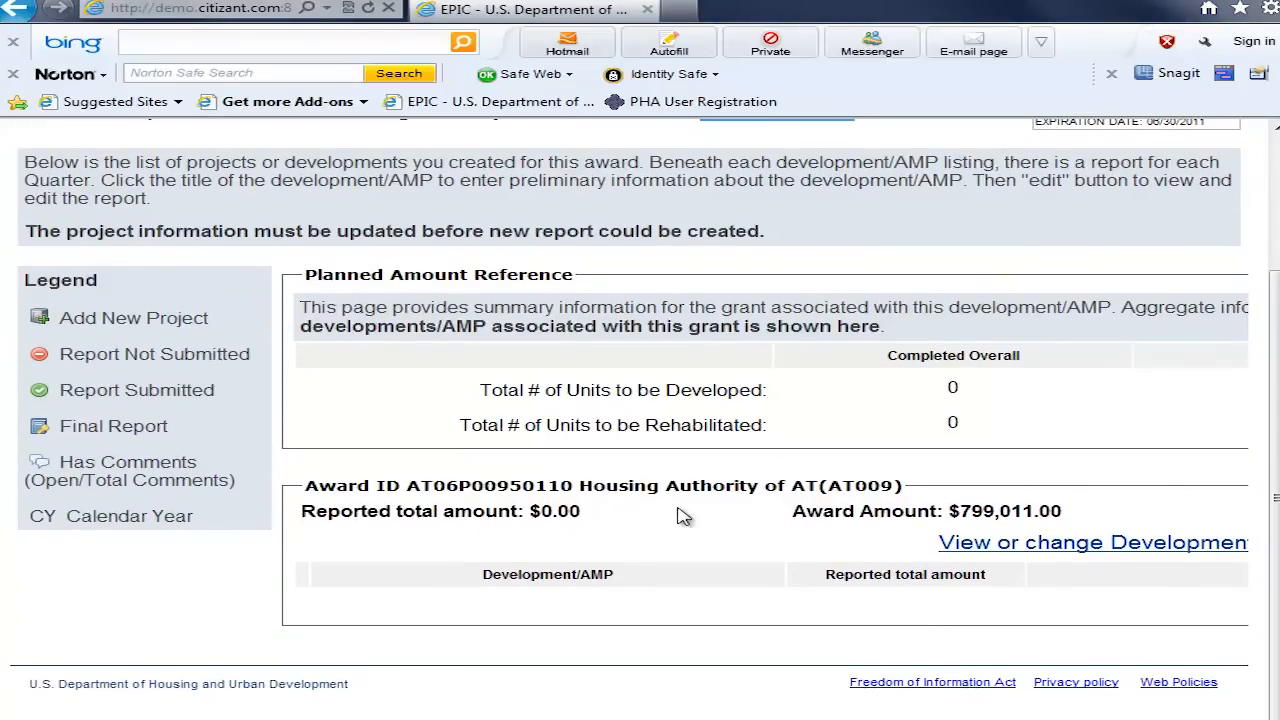
Step: Assign the SCATTERED SITES development to the 2010 award and continue to the development list
{"action": "left_click", "coordinate": [1078, 553]}
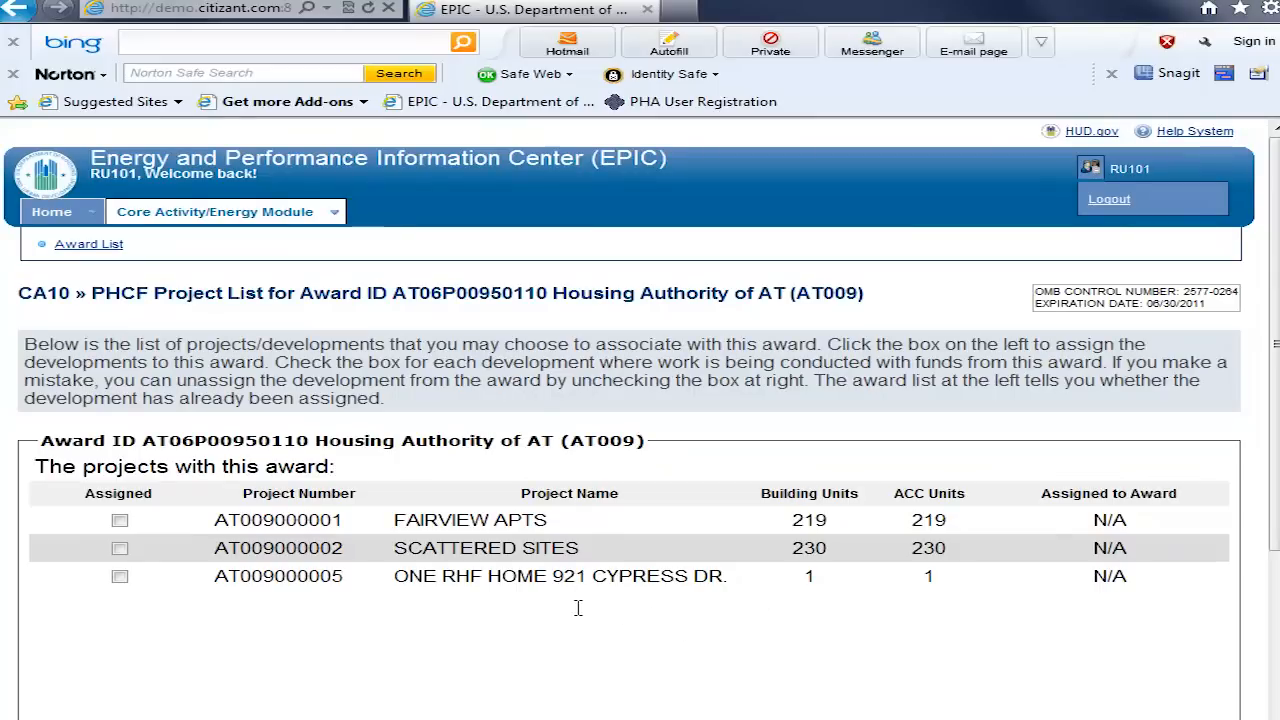
{"action": "left_click", "coordinate": [120, 548]}
{"action": "scroll", "coordinate": [1277, 522], "scroll_direction": "down", "scroll_amount": 2}
{"action": "scroll", "coordinate": [1277, 522], "scroll_direction": "down", "scroll_amount": 3}
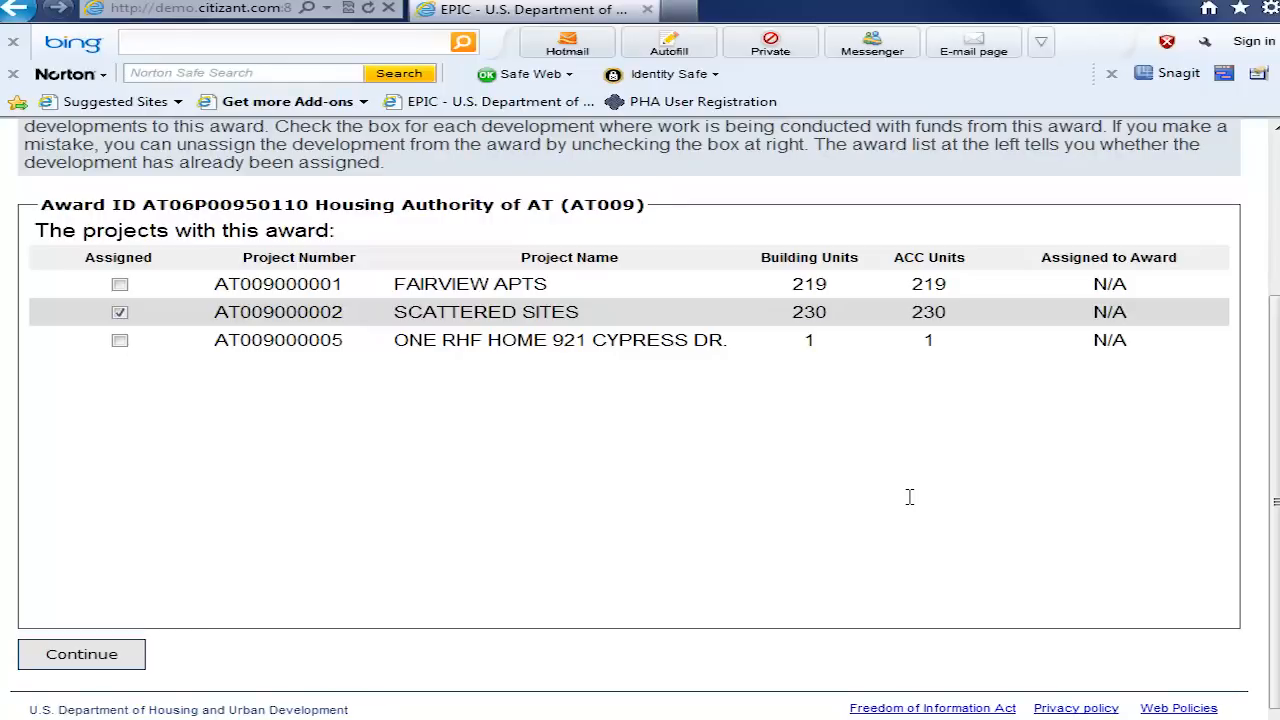
{"action": "left_click", "coordinate": [95, 658]}
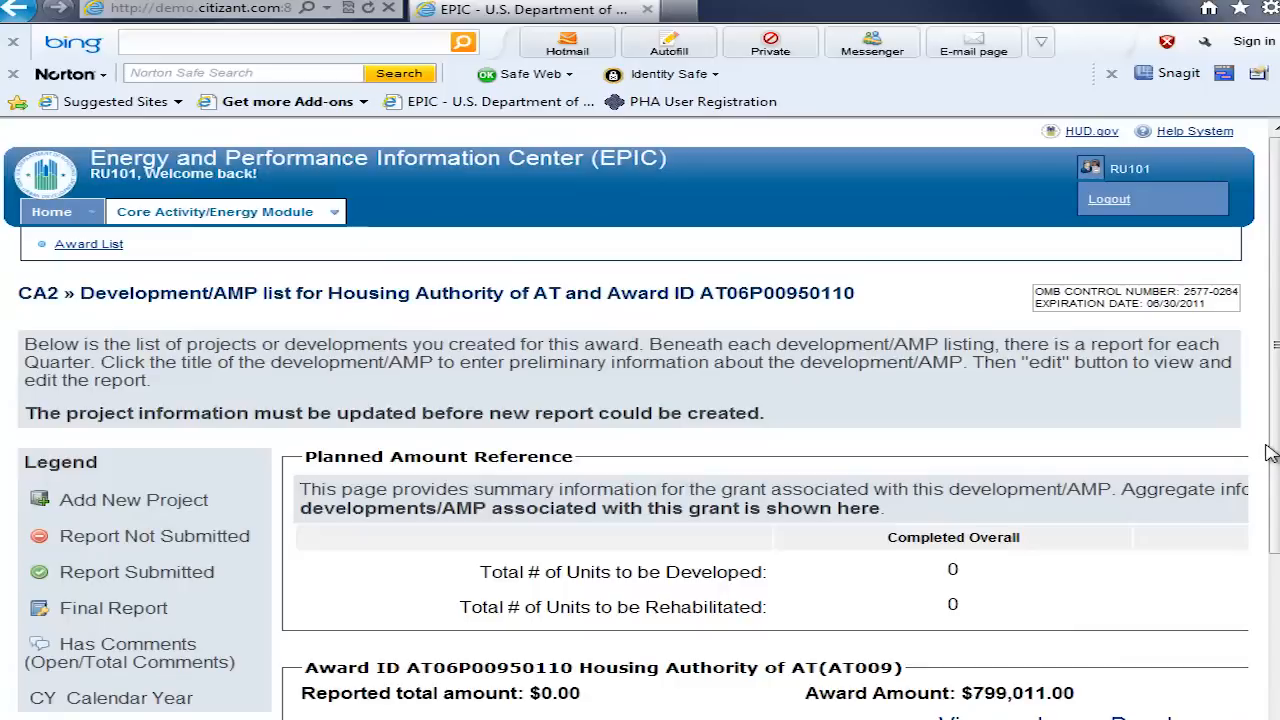
Step: Assign the FAIRVIEW APTS development to the 2010 award as well
{"action": "left_click_drag", "start_coordinate": [1275, 448], "coordinate": [1278, 612]}
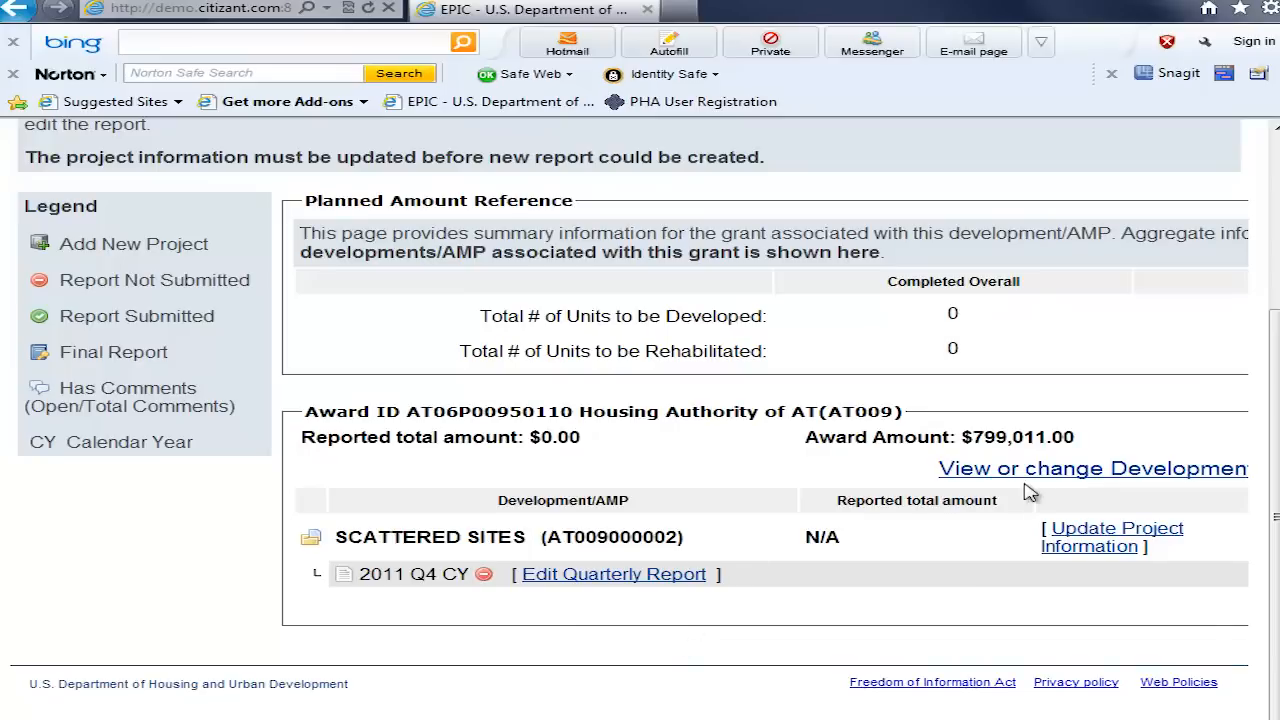
{"action": "left_click", "coordinate": [1097, 470]}
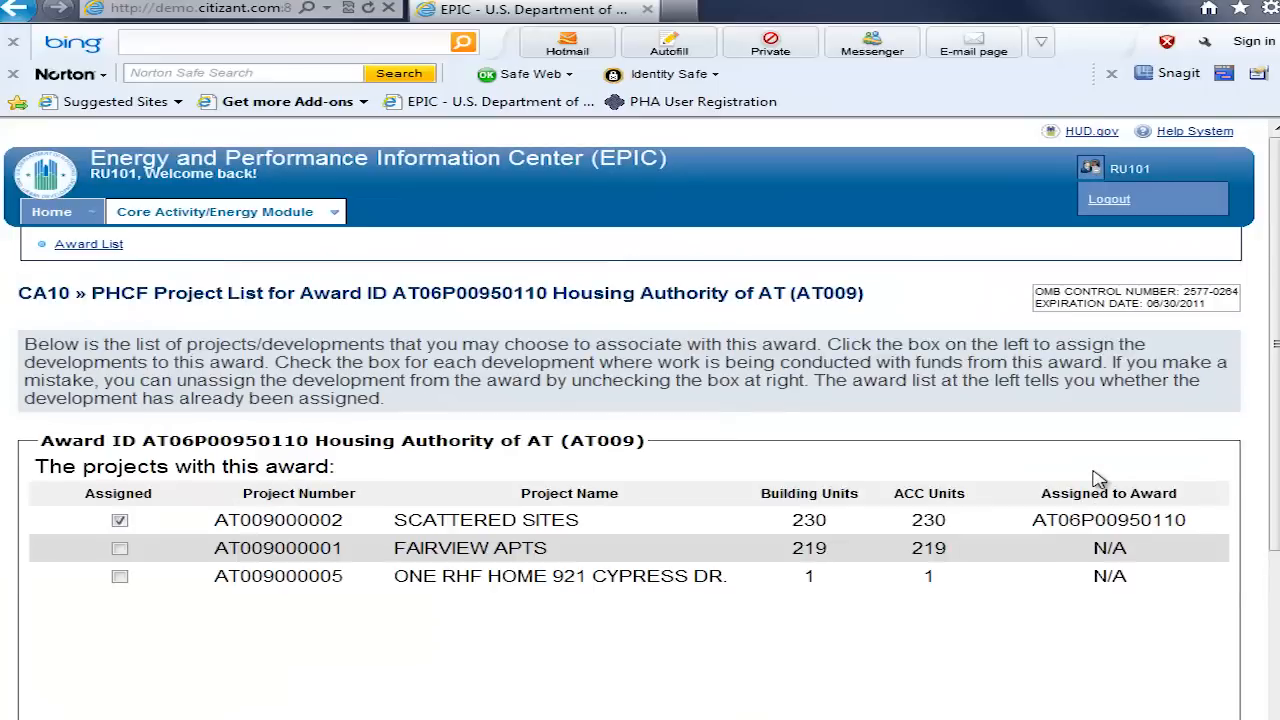
{"action": "left_click", "coordinate": [119, 549]}
{"action": "left_click_drag", "start_coordinate": [1272, 445], "coordinate": [1276, 590]}
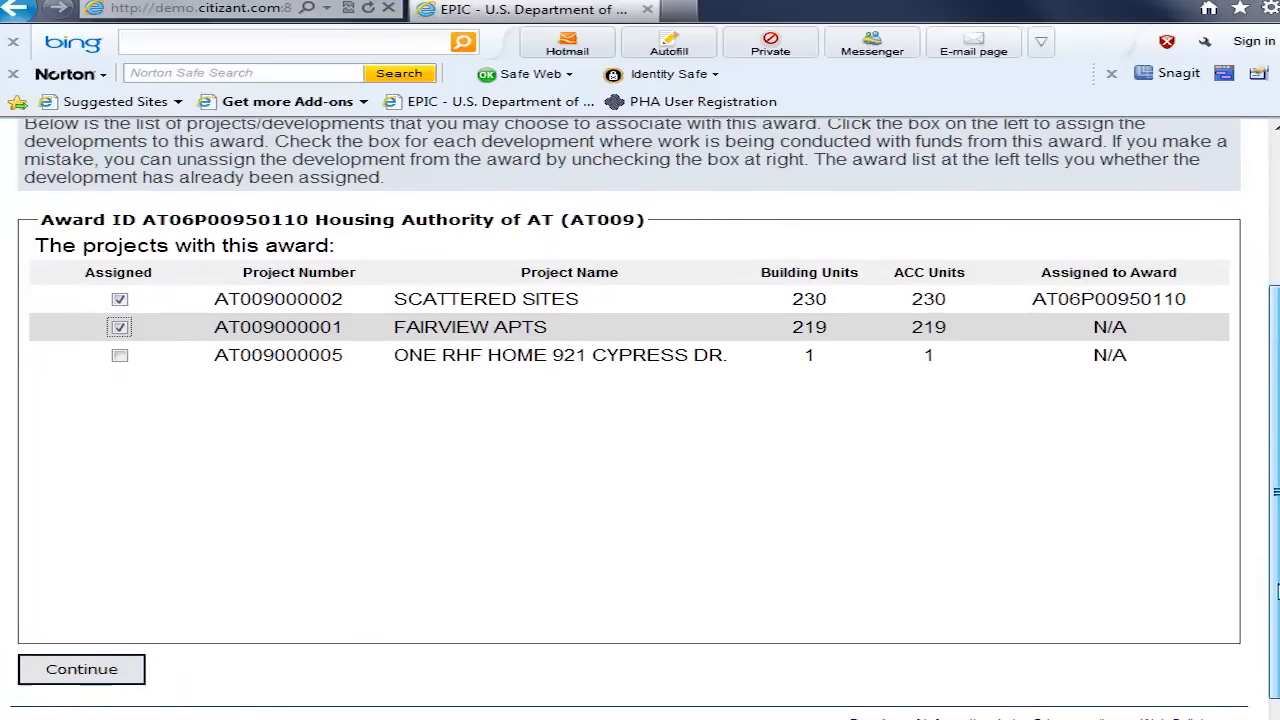
{"action": "left_click", "coordinate": [90, 670]}
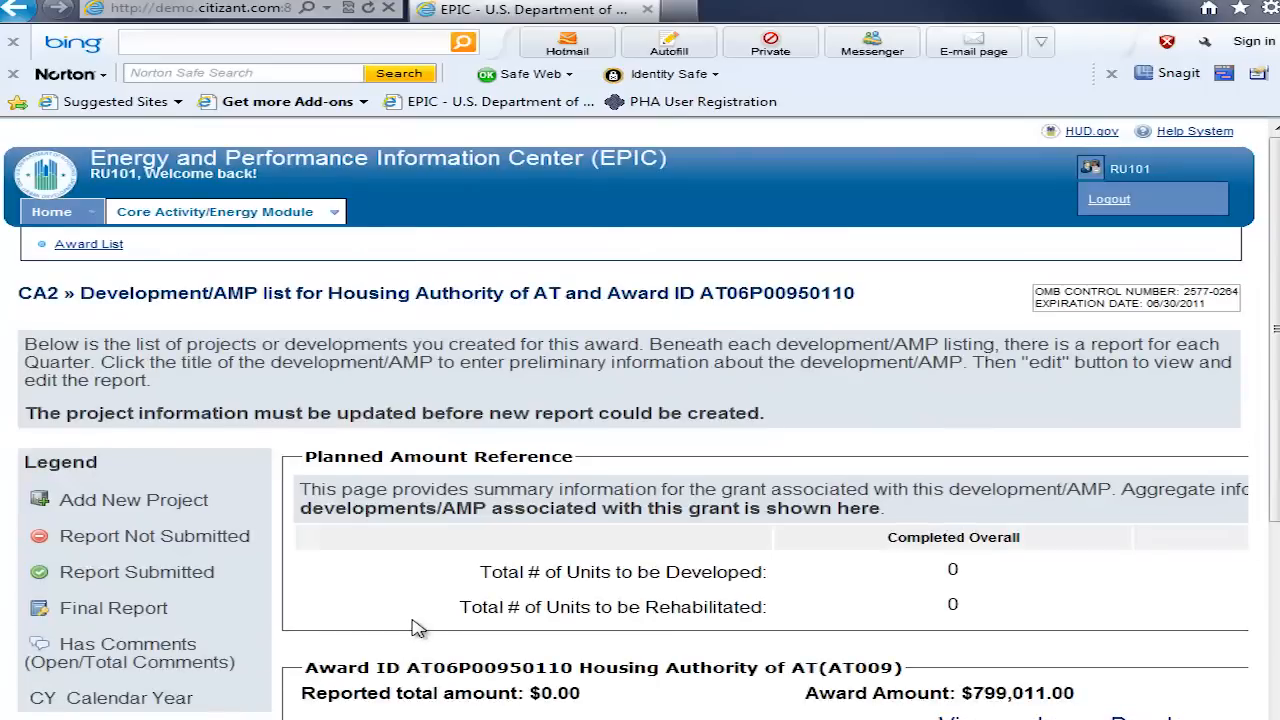
Step: Unassign the FAIRVIEW APTS development from the 2010 award, leaving only SCATTERED SITES assigned
{"action": "left_click_drag", "start_coordinate": [1270, 441], "coordinate": [1274, 590]}
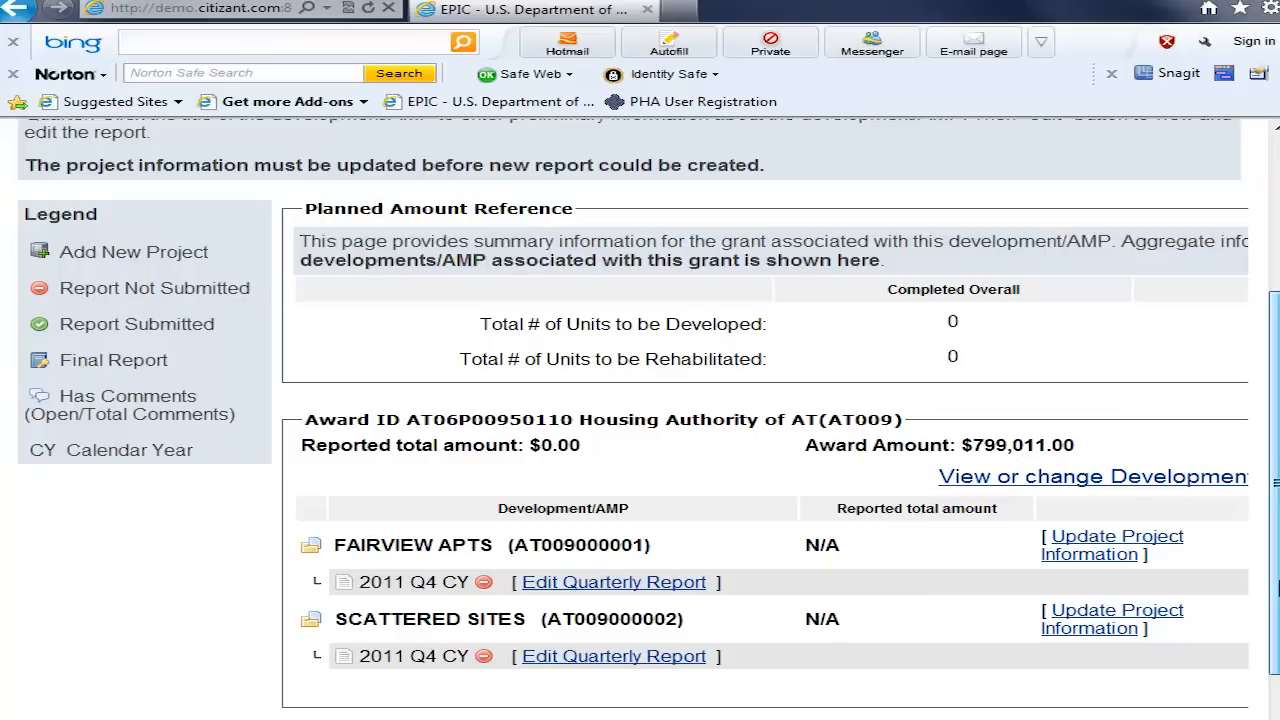
{"action": "left_click", "coordinate": [1134, 484]}
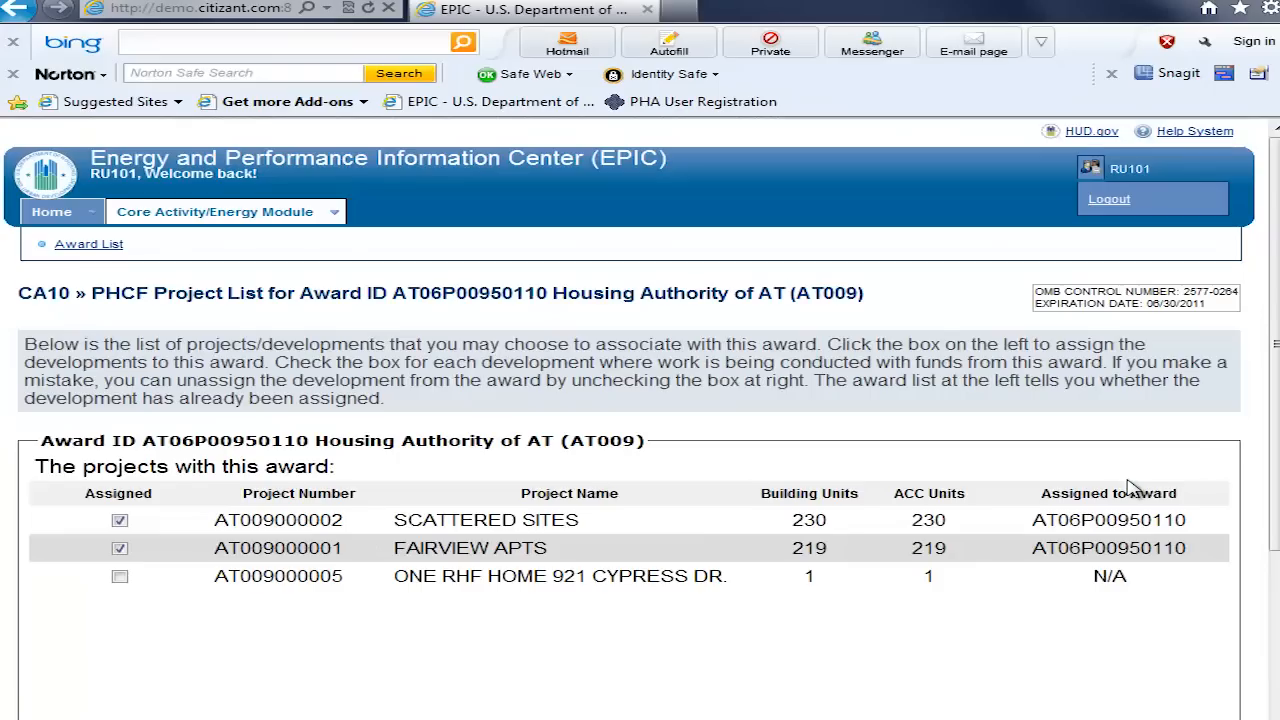
{"action": "left_click", "coordinate": [119, 549]}
{"action": "left_click_drag", "start_coordinate": [1276, 518], "coordinate": [1275, 690]}
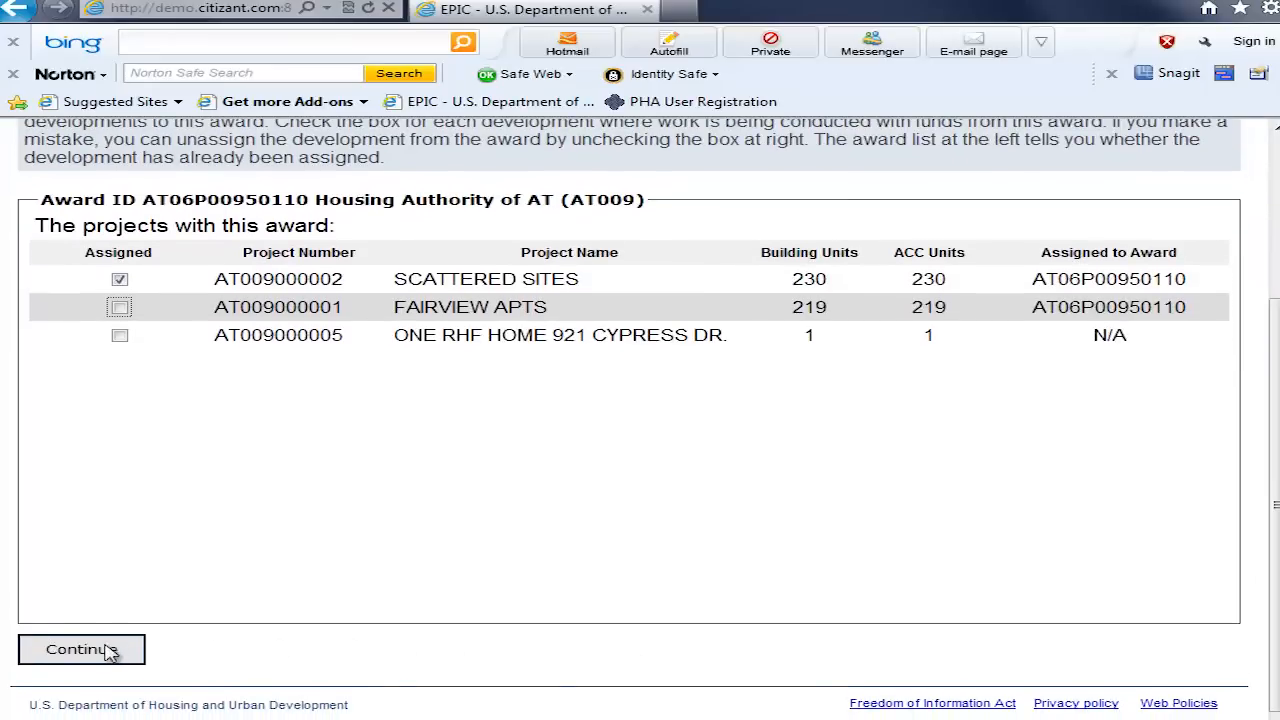
{"action": "left_click", "coordinate": [108, 652]}
Step: Open the SCATTERED SITES project information and compare the fields for Newly Developed, Rehabilitation, Non-dwelling Work and Demolition
{"action": "left_click_drag", "start_coordinate": [1268, 489], "coordinate": [1275, 650]}
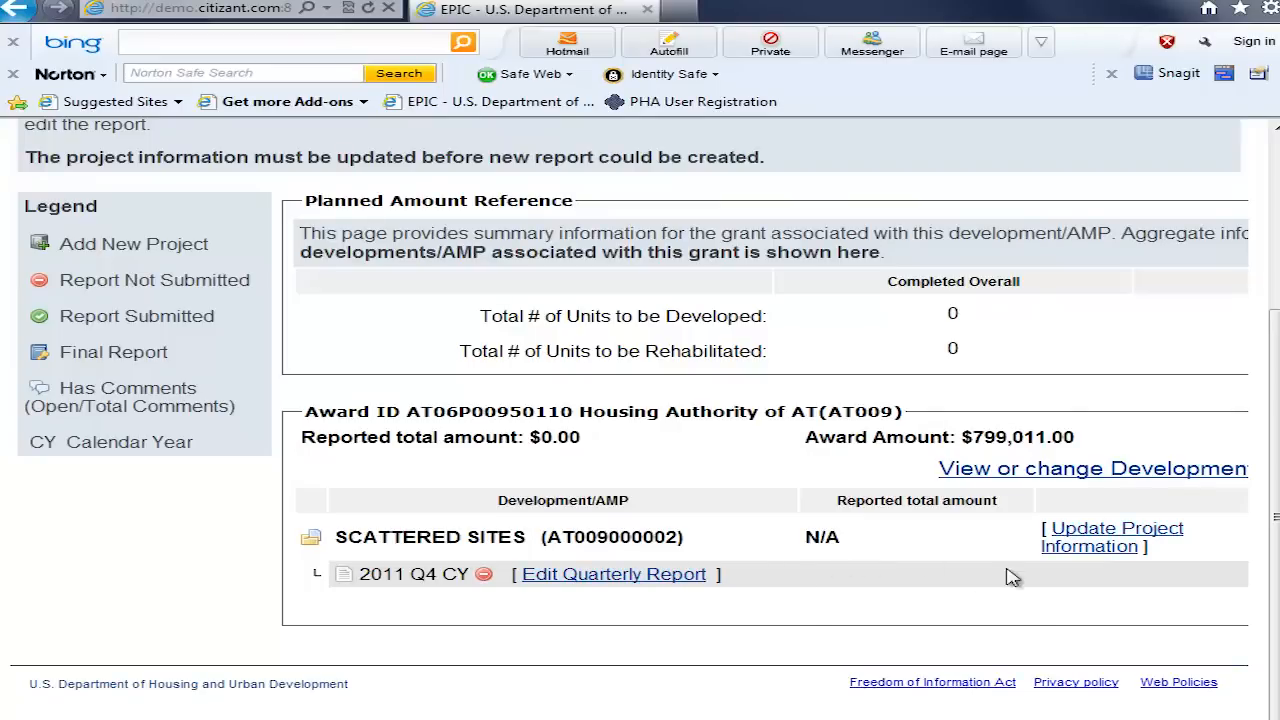
{"action": "left_click", "coordinate": [1097, 553]}
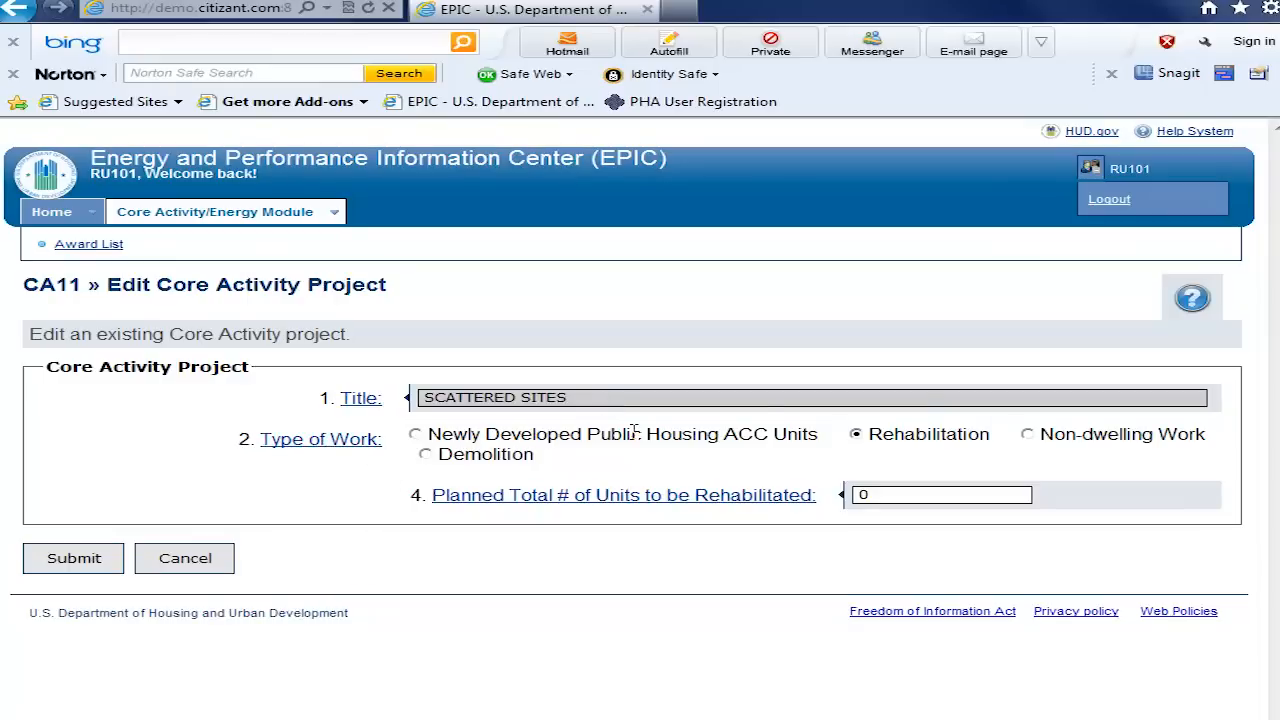
{"action": "left_click", "coordinate": [416, 436]}
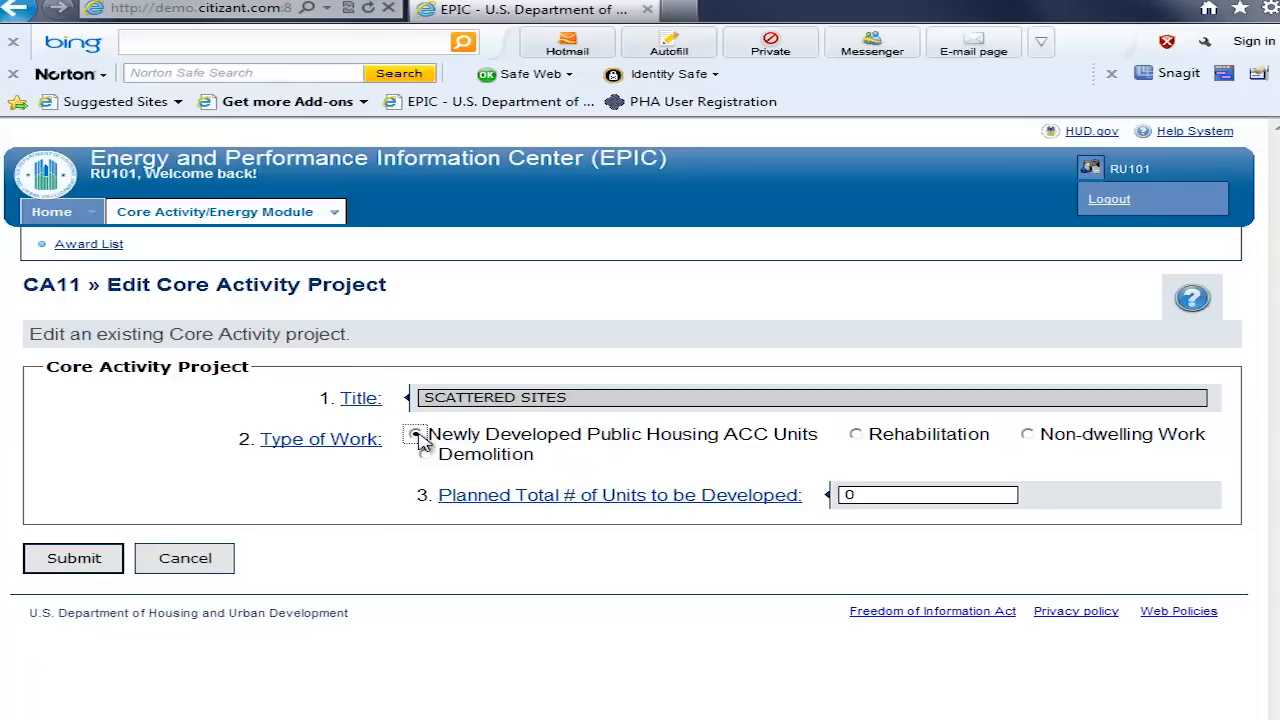
{"action": "left_click", "coordinate": [857, 436]}
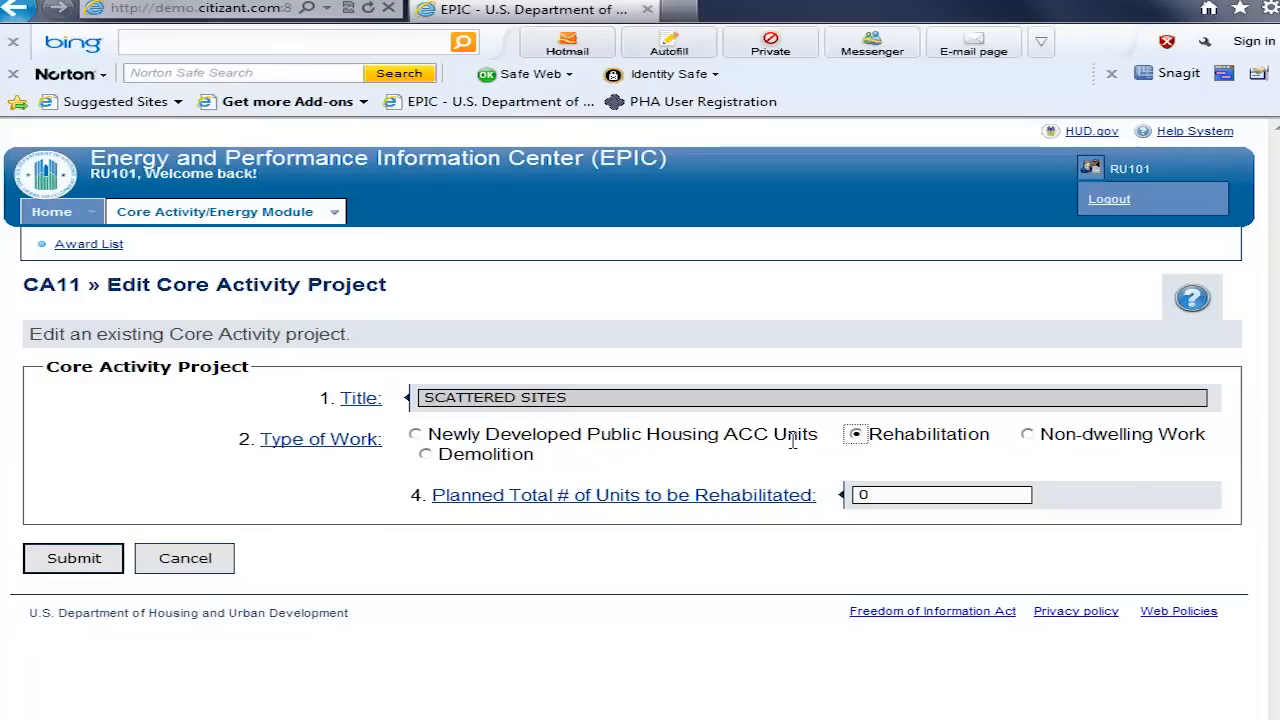
{"action": "left_click", "coordinate": [415, 436]}
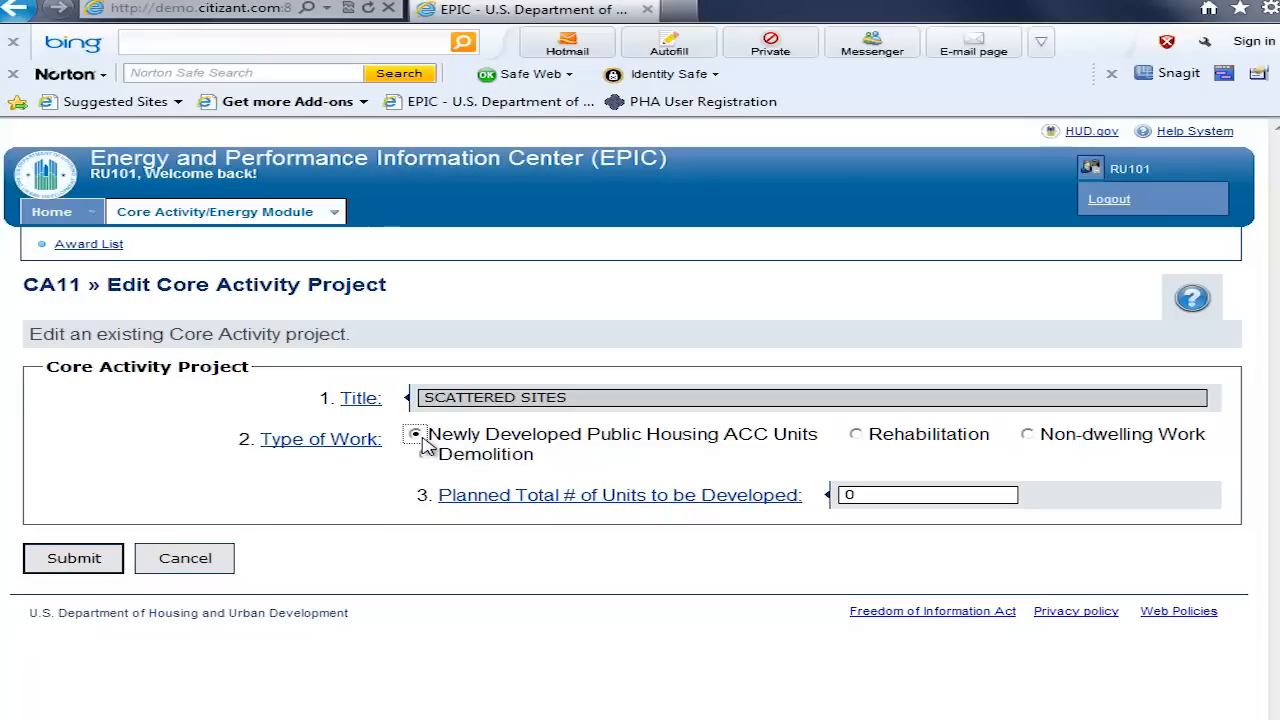
{"action": "left_click", "coordinate": [1029, 436]}
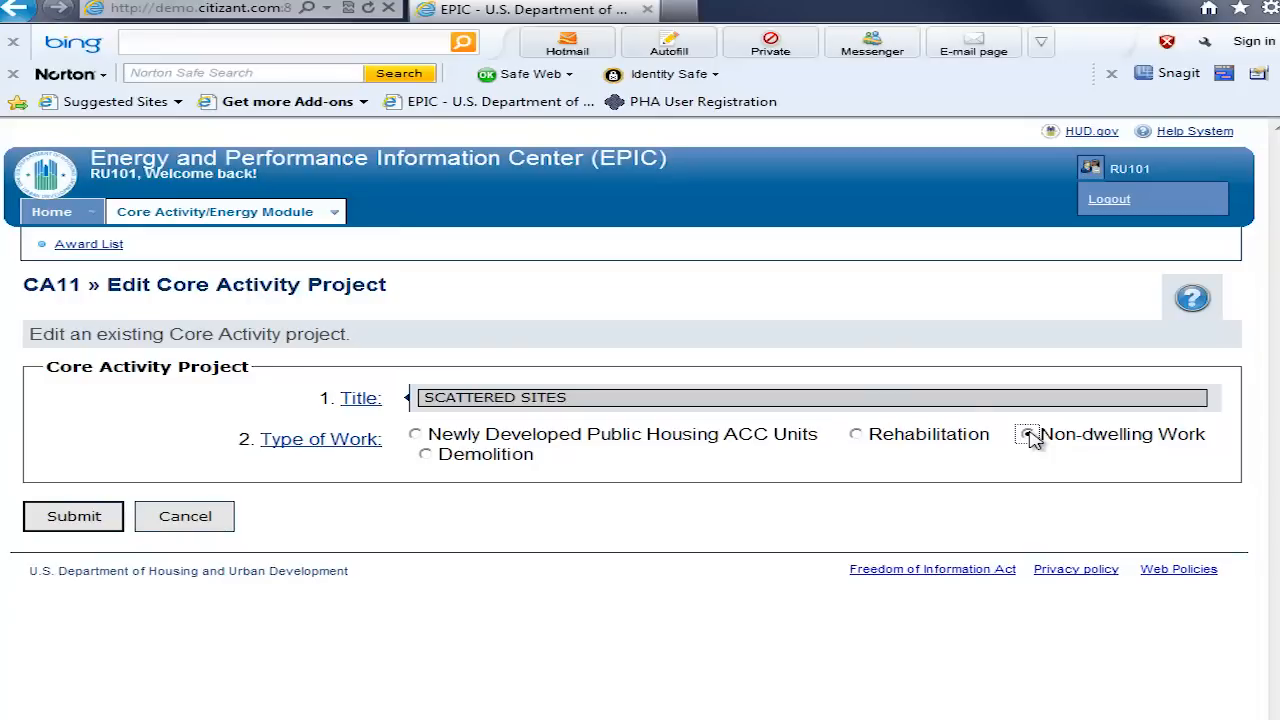
{"action": "left_click", "coordinate": [426, 456]}
{"action": "left_click", "coordinate": [1032, 436]}
{"action": "left_click", "coordinate": [426, 455]}
Step: Set the type of work to Rehabilitation with 20 planned units to be rehabilitated, and submit the project information
{"action": "left_click", "coordinate": [856, 436]}
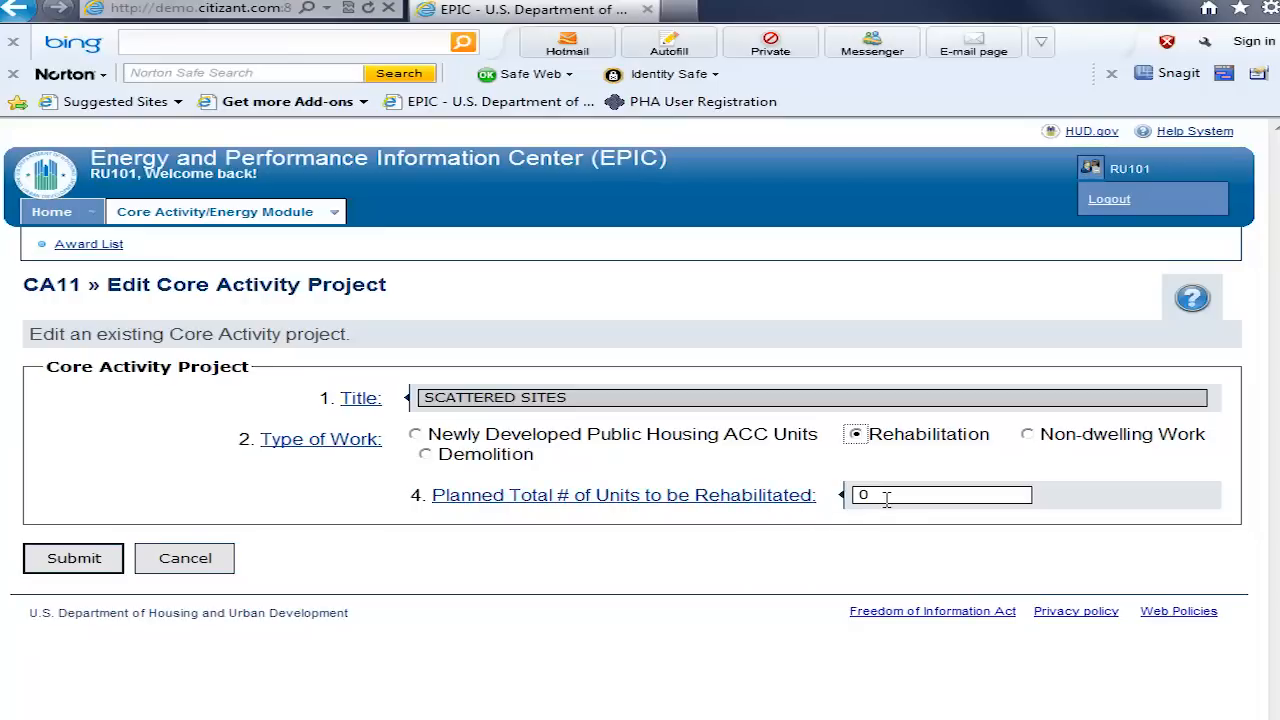
{"action": "left_click_drag", "start_coordinate": [886, 494], "coordinate": [861, 495]}
{"action": "type", "text": "0"}
{"action": "left_click", "coordinate": [78, 562]}
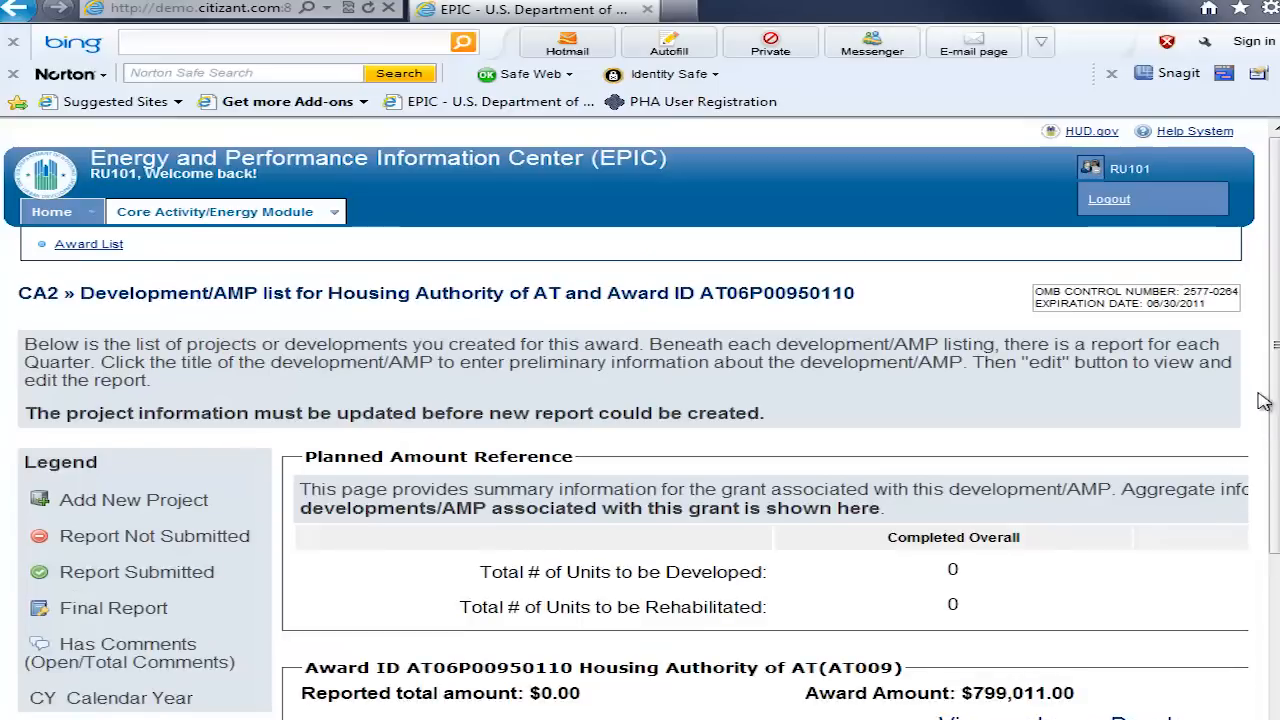
Step: Open the 2011 Q4 CY quarterly report for SCATTERED SITES, review its Grantee Information section and save it
{"action": "left_click_drag", "start_coordinate": [1275, 356], "coordinate": [1276, 513]}
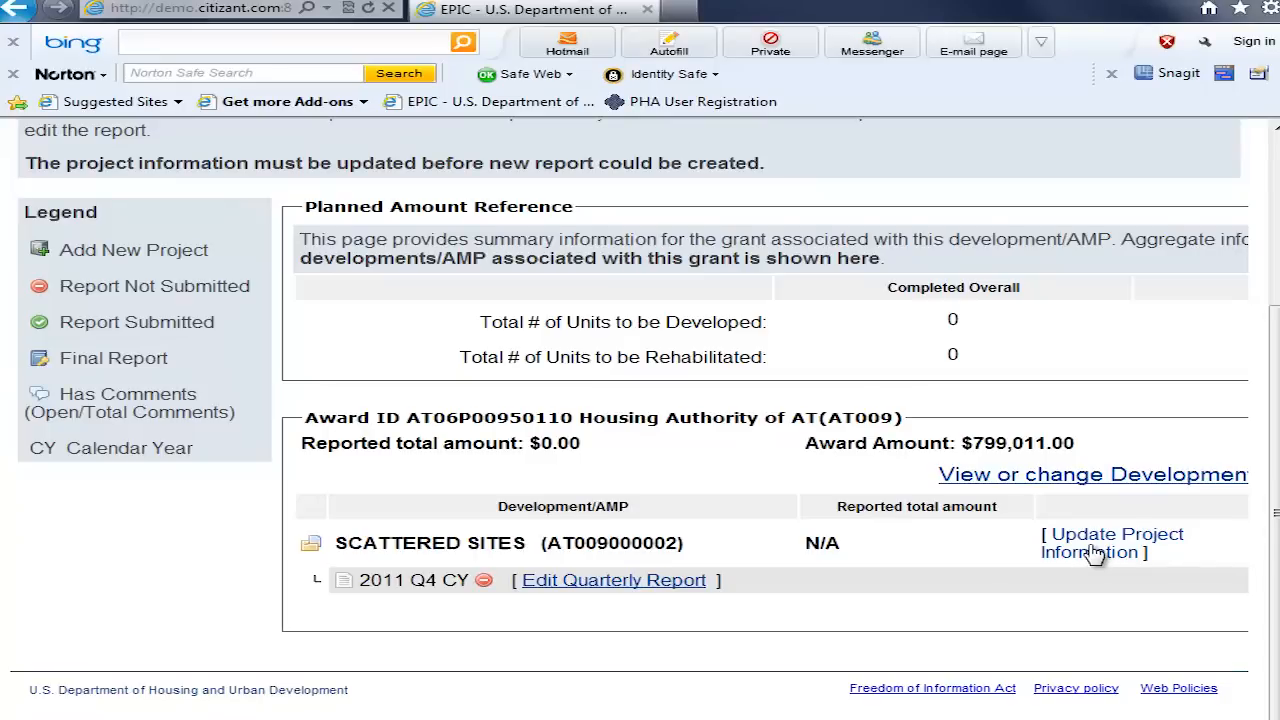
{"action": "left_click", "coordinate": [617, 584]}
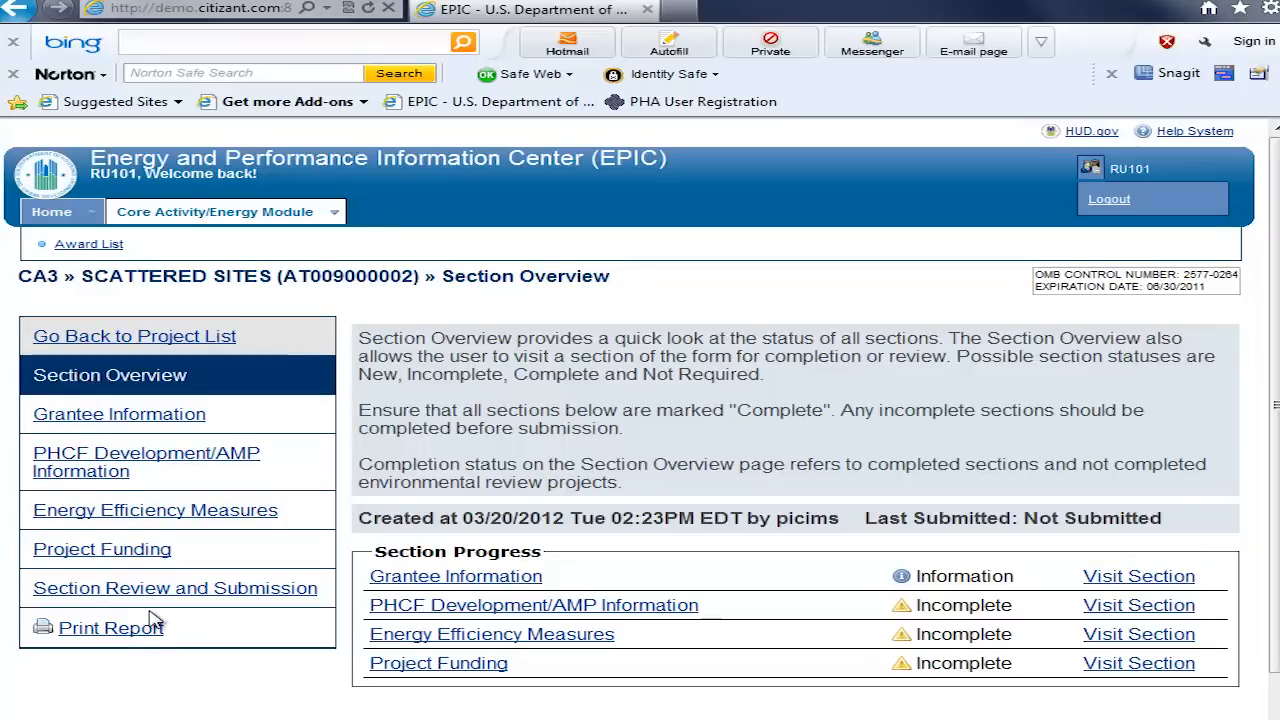
{"action": "left_click", "coordinate": [112, 416]}
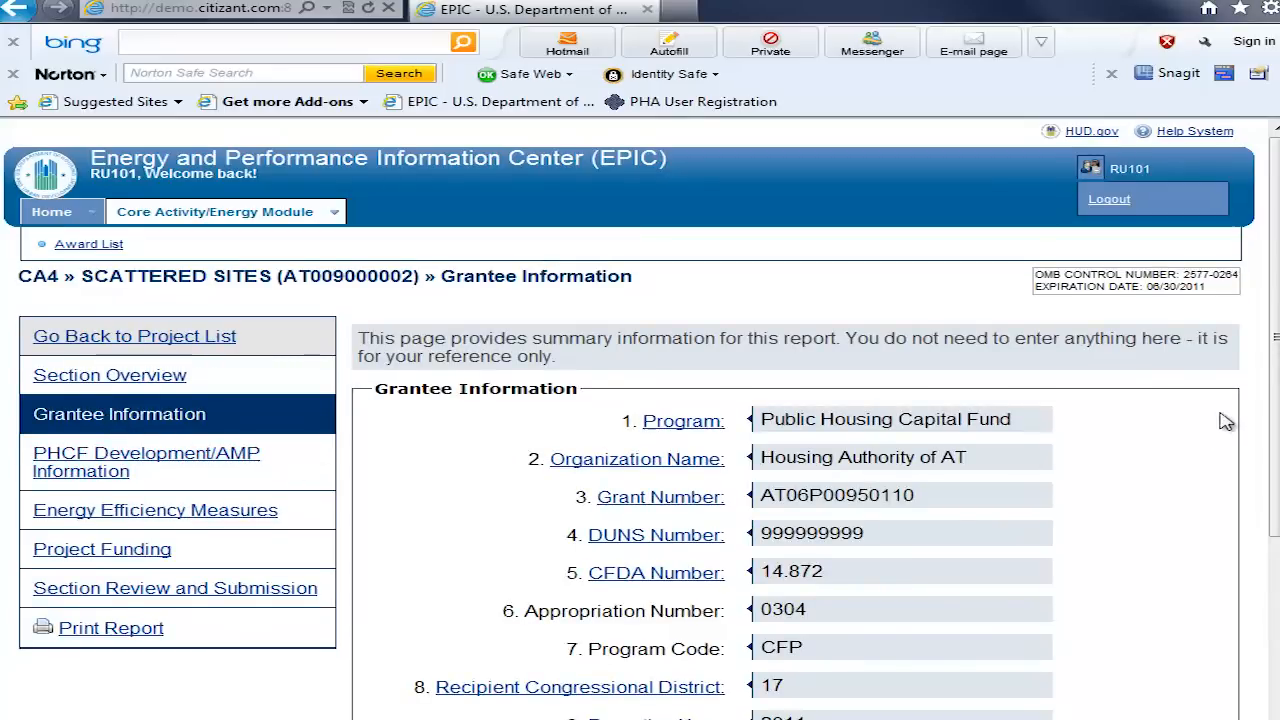
{"action": "left_click_drag", "start_coordinate": [1275, 352], "coordinate": [1275, 461]}
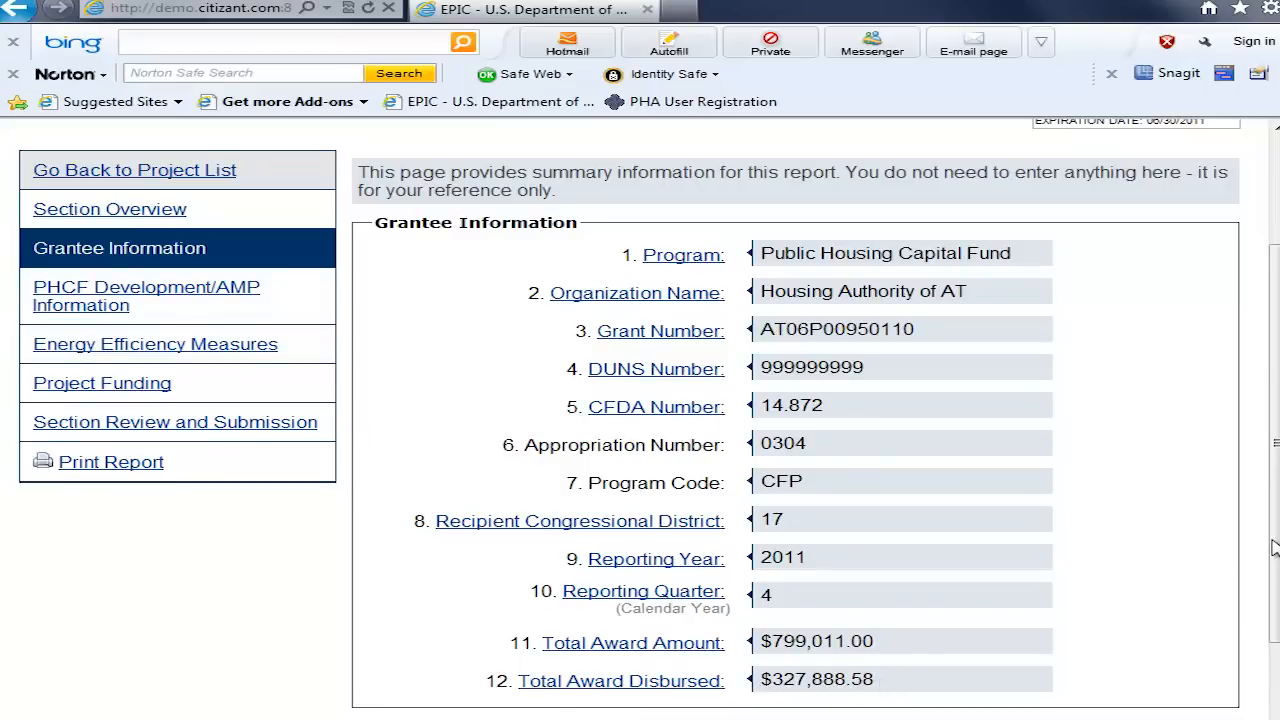
{"action": "scroll", "coordinate": [1276, 592], "scroll_direction": "down", "scroll_amount": 2}
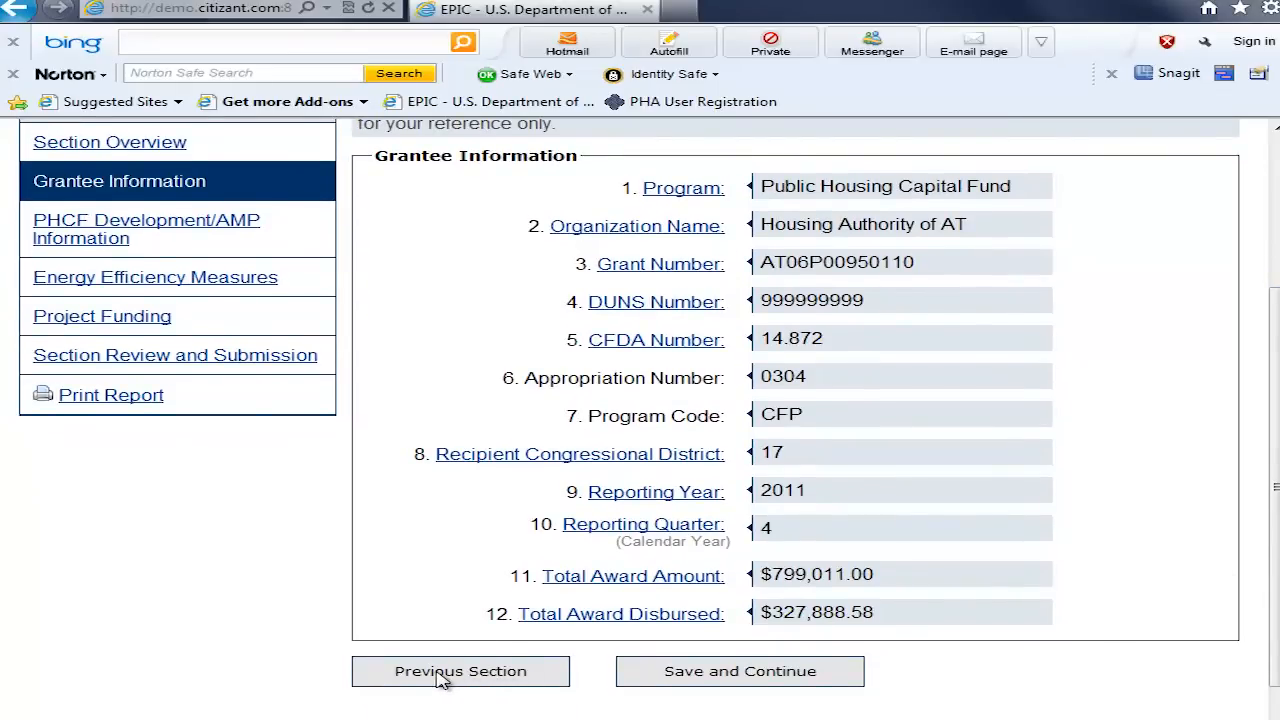
{"action": "left_click", "coordinate": [740, 671]}
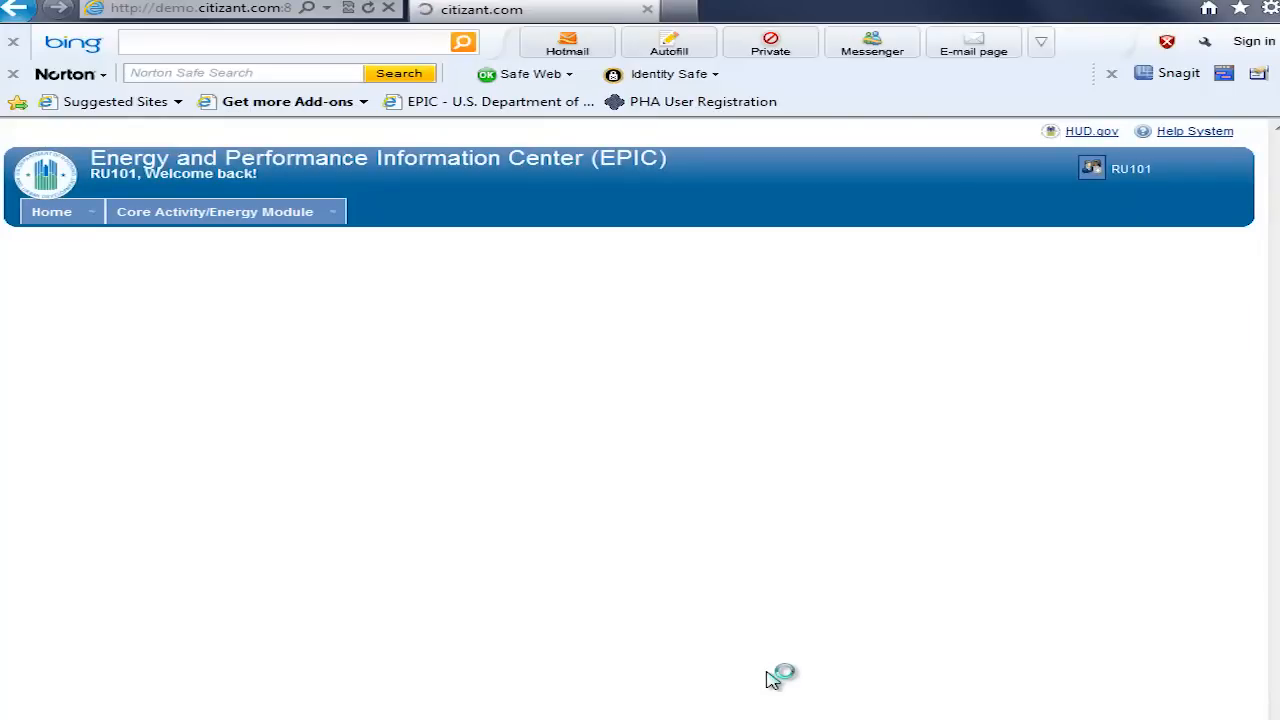
Step: Open the type of work for editing from the PHCF Development/AMP Information section and cancel without changes
{"action": "left_click_drag", "start_coordinate": [1275, 271], "coordinate": [1275, 437]}
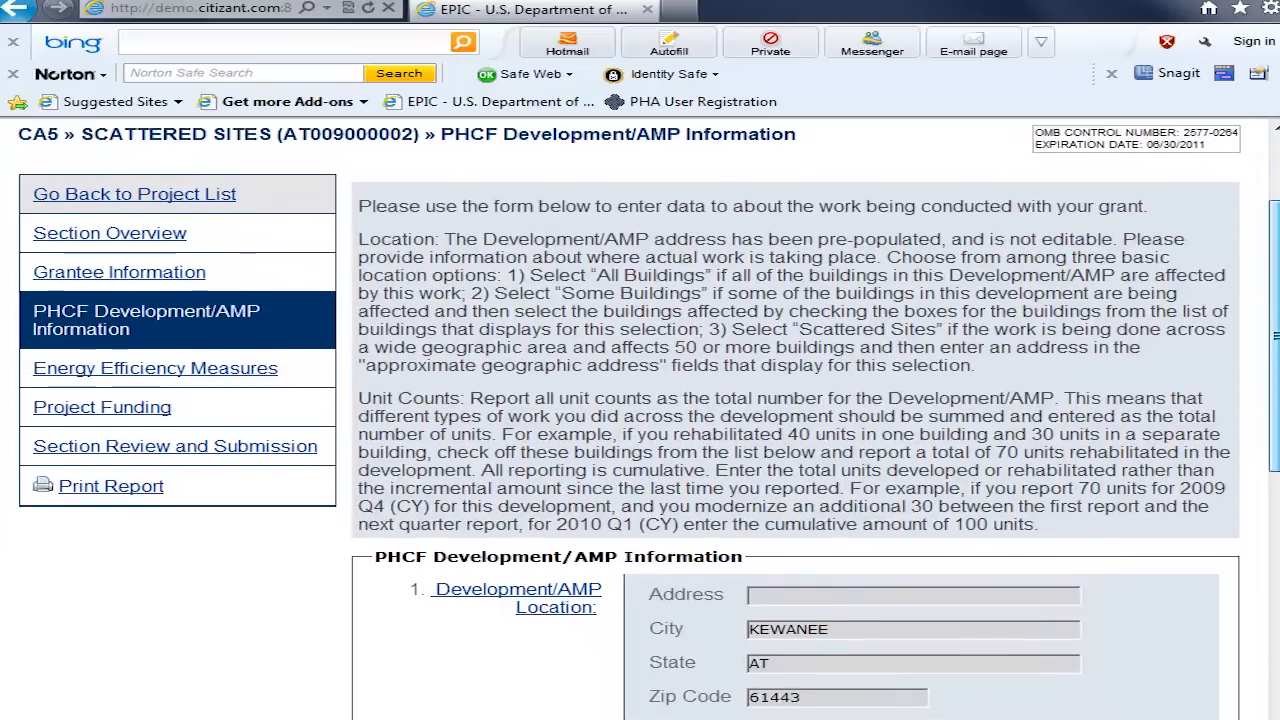
{"action": "left_click_drag", "start_coordinate": [1274, 526], "coordinate": [1272, 607]}
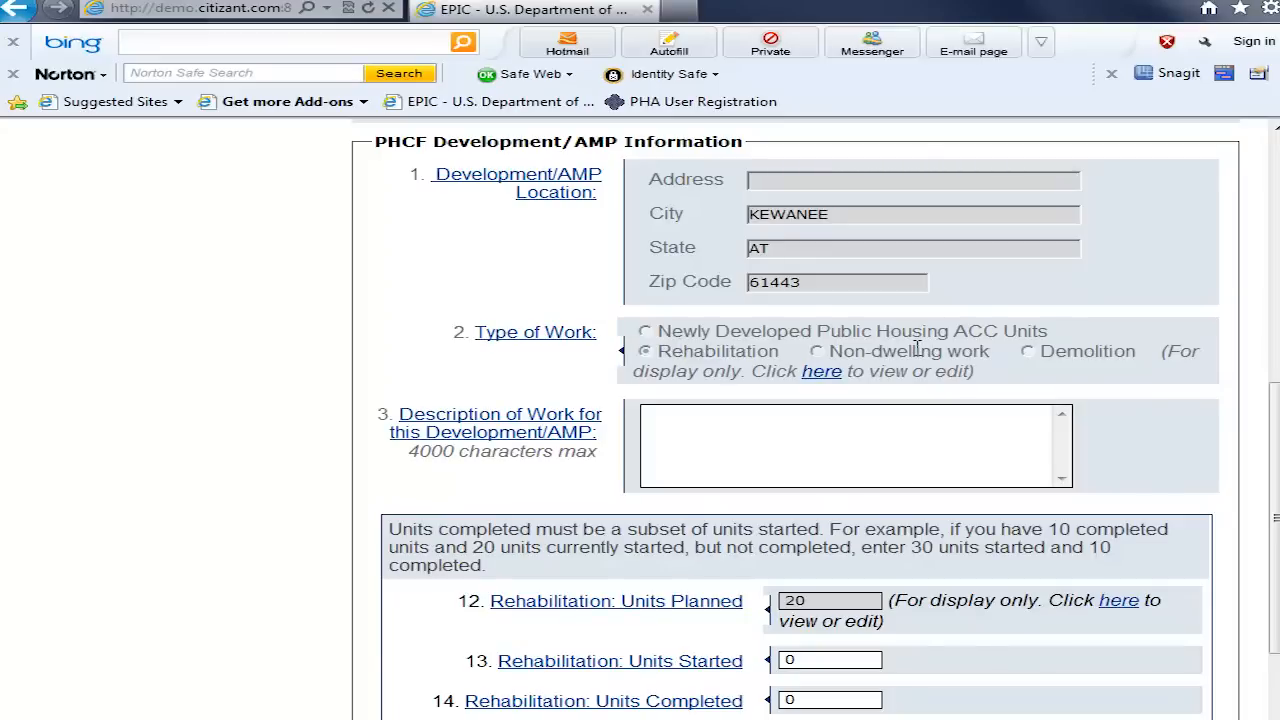
{"action": "left_click", "coordinate": [823, 375]}
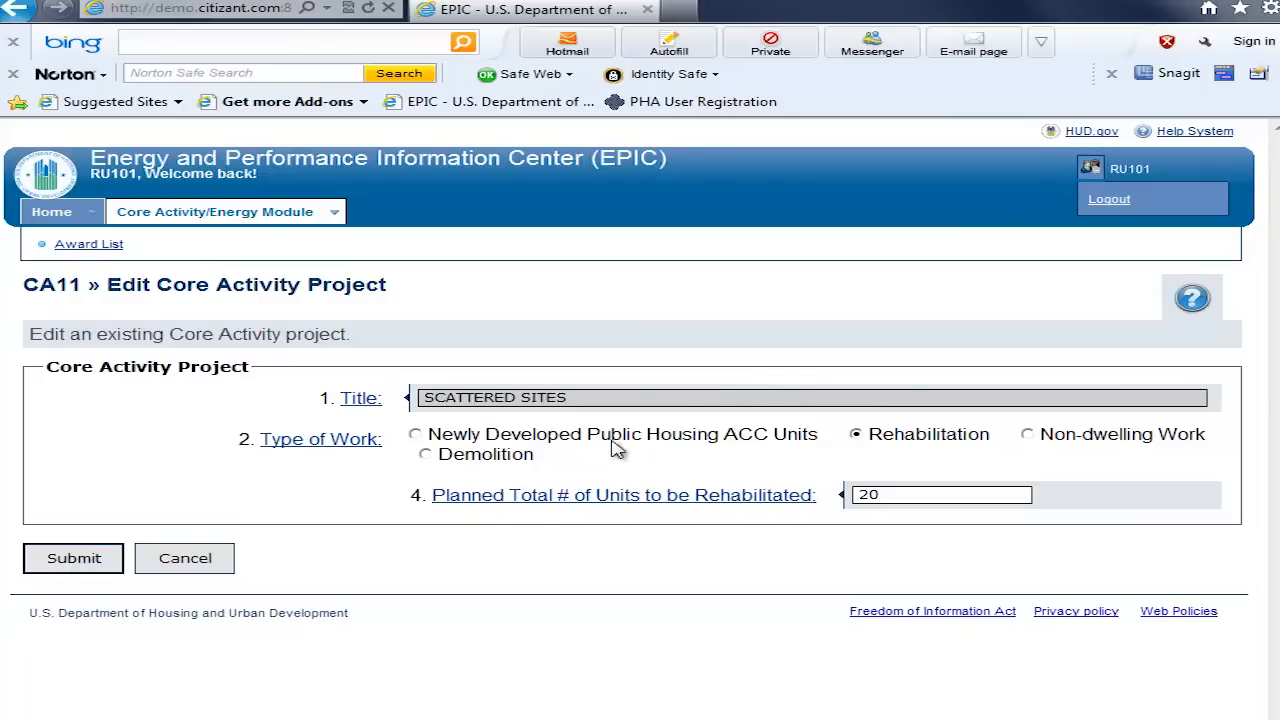
{"action": "left_click", "coordinate": [185, 558]}
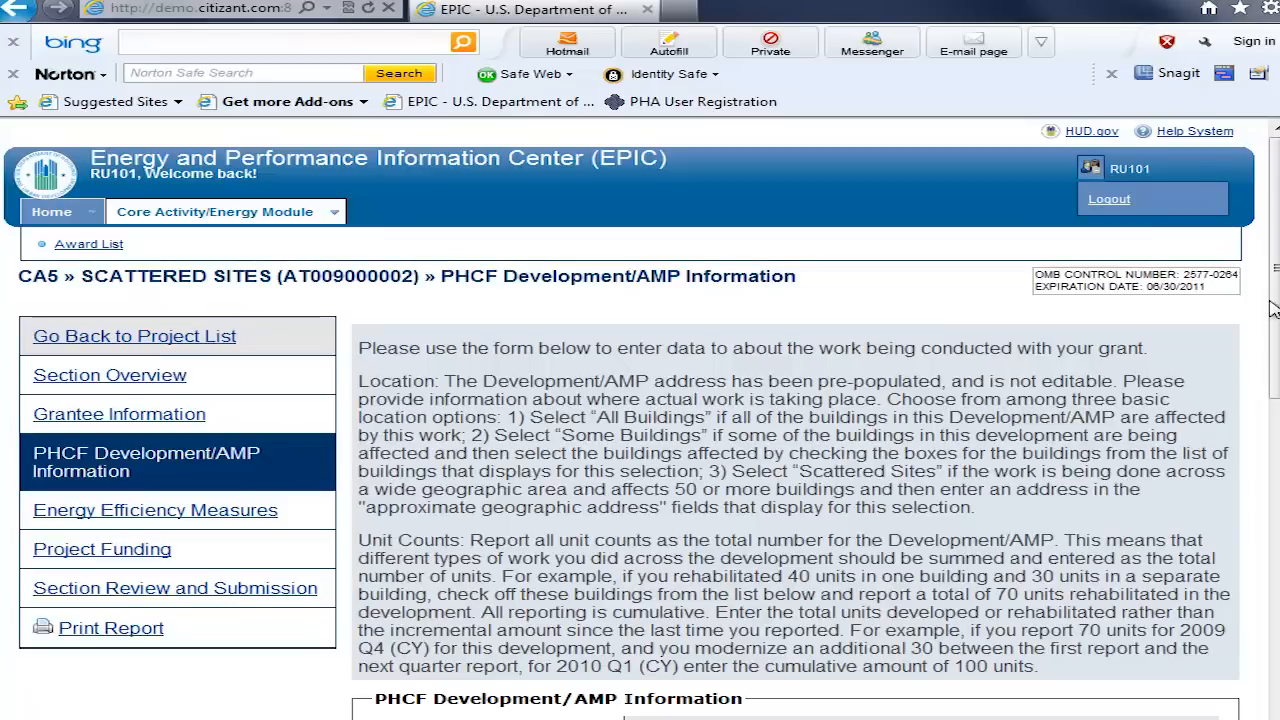
Step: Read the help definition for Type of Work in the PHCF Development/AMP Information form and close it
{"action": "scroll", "coordinate": [640, 420], "scroll_direction": "down", "scroll_amount": 3}
{"action": "scroll", "coordinate": [1273, 510], "scroll_direction": "down", "scroll_amount": 3}
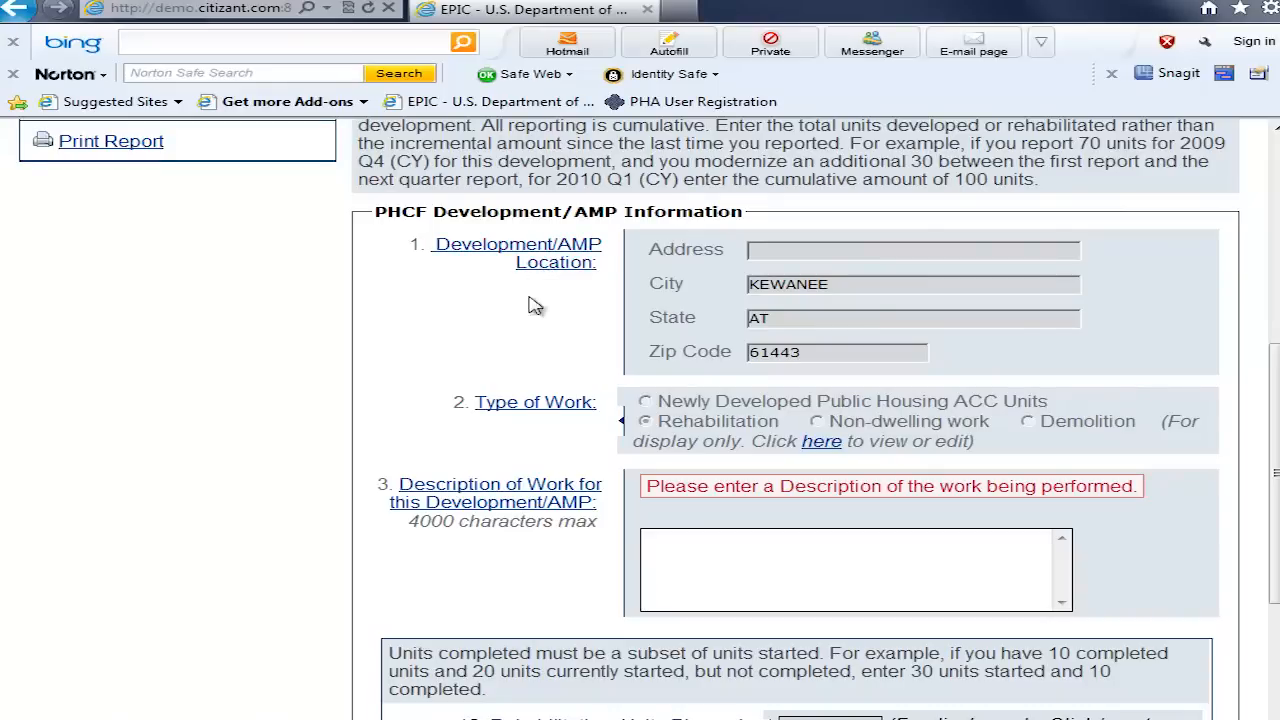
{"action": "left_click", "coordinate": [520, 406]}
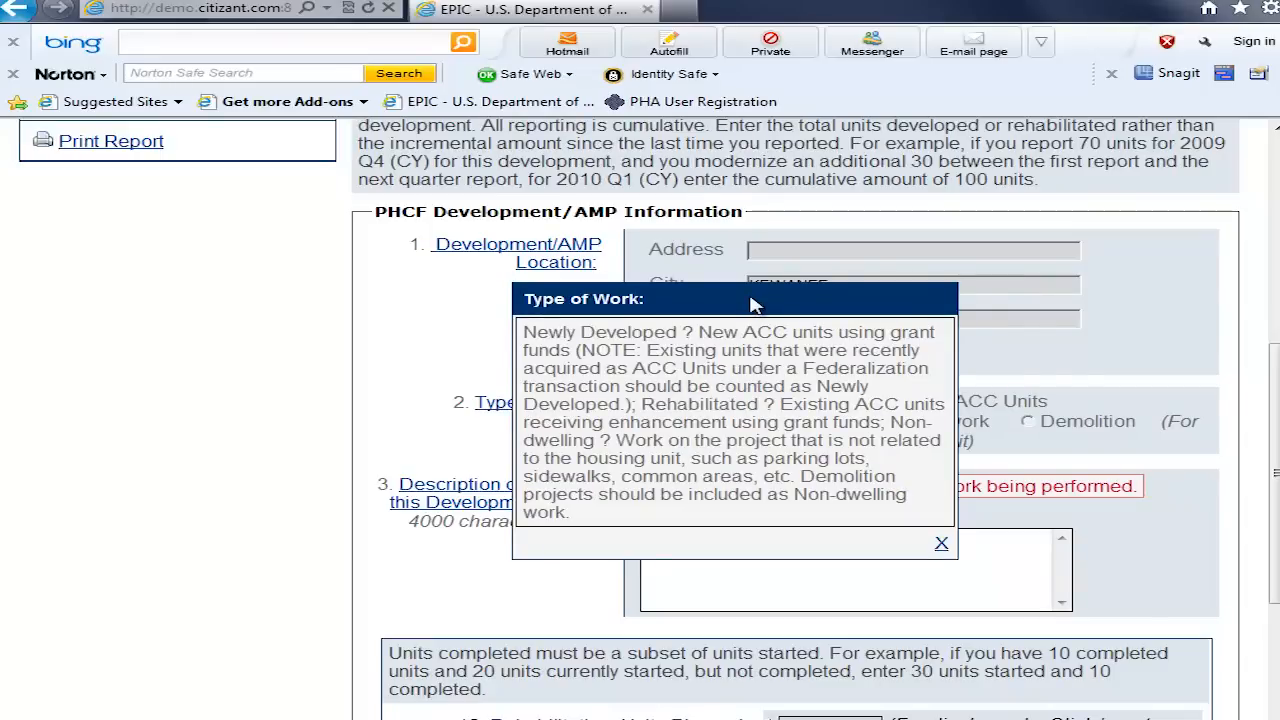
{"action": "left_click", "coordinate": [941, 545]}
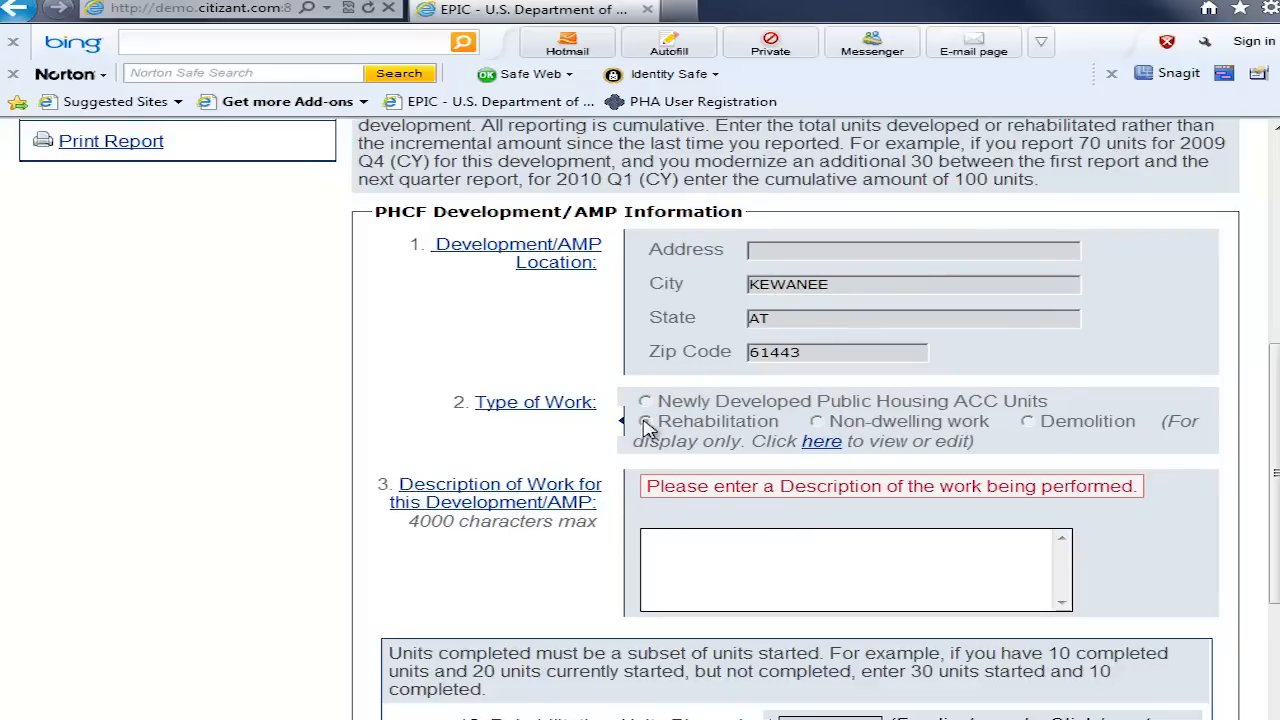
Step: Enter "Replace roofs on two buildings." as the description of work for the development
{"action": "left_click_drag", "start_coordinate": [1276, 450], "coordinate": [1276, 565]}
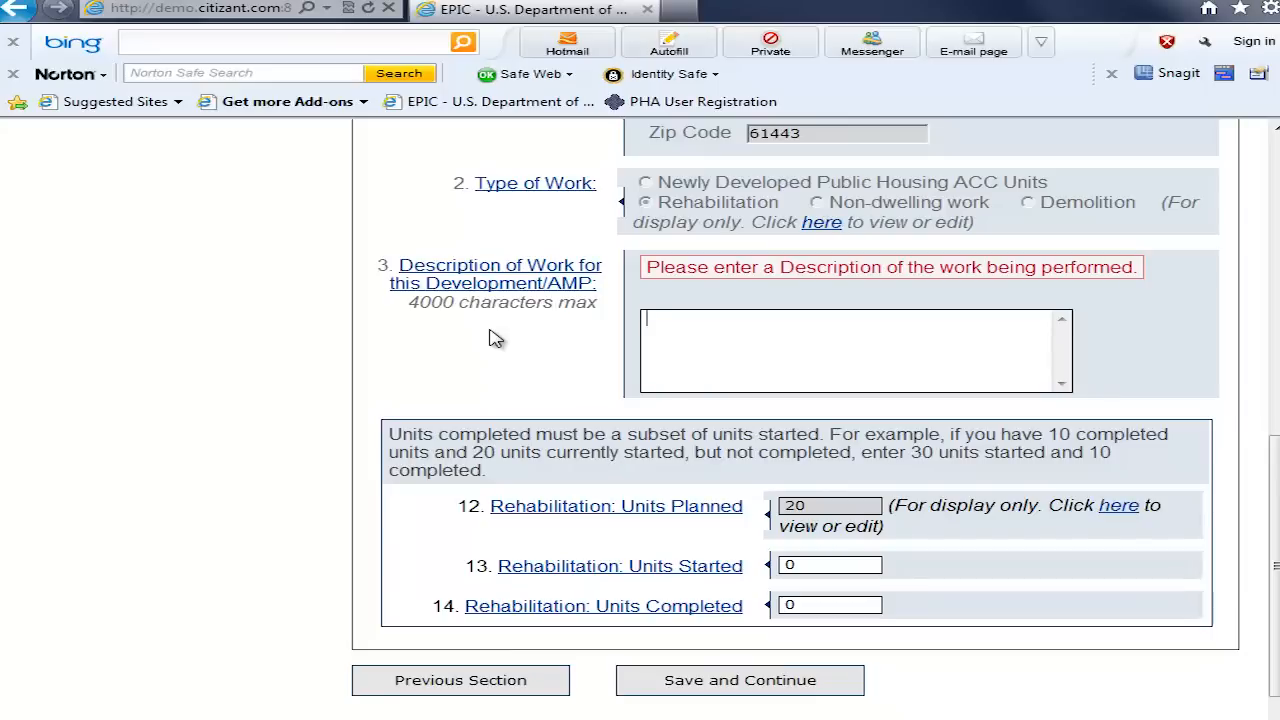
{"action": "type", "text": "Replace roofs on two buildings."}
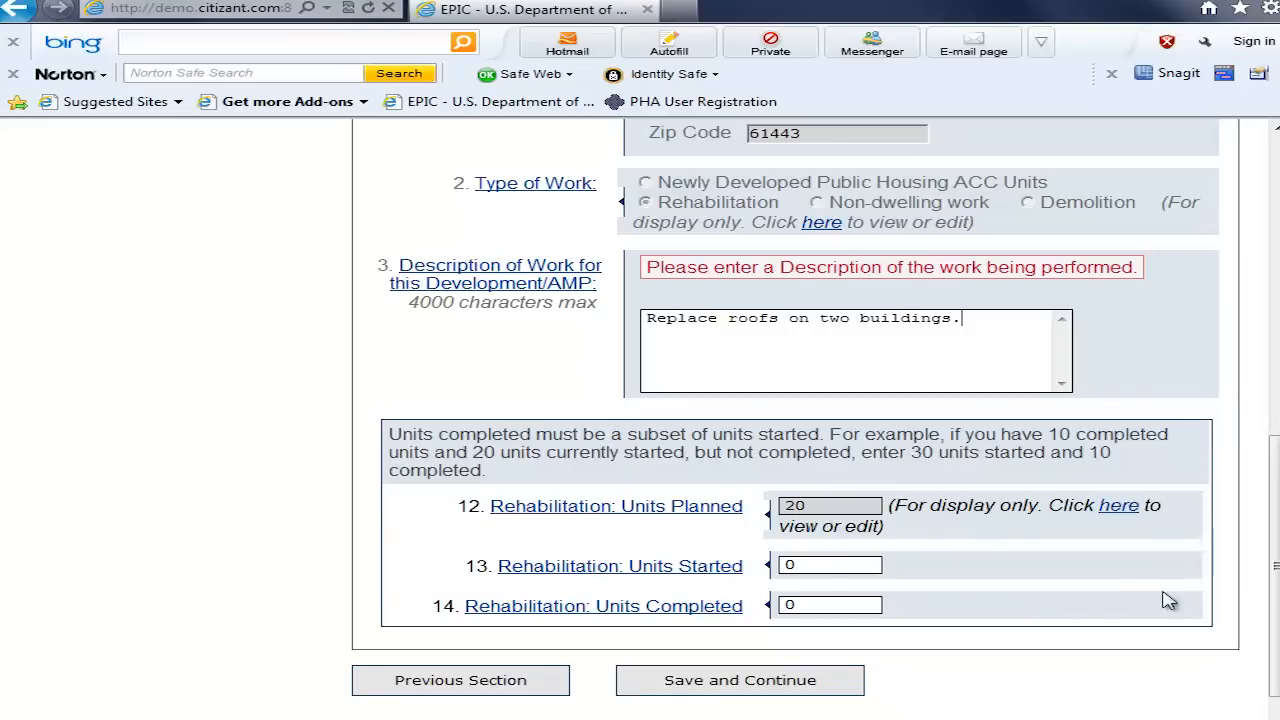
Step: Set the rehabilitation units started to 15 and the rehabilitation units completed to 5
{"action": "left_click", "coordinate": [830, 565]}
{"action": "left_click_drag", "start_coordinate": [806, 564], "coordinate": [766, 563]}
{"action": "type", "text": "5"}
{"action": "key", "text": "BackSpace"}
{"action": "type", "text": "15"}
{"action": "key", "text": "Tab"}
{"action": "type", "text": "5"}
{"action": "left_click", "coordinate": [808, 604]}
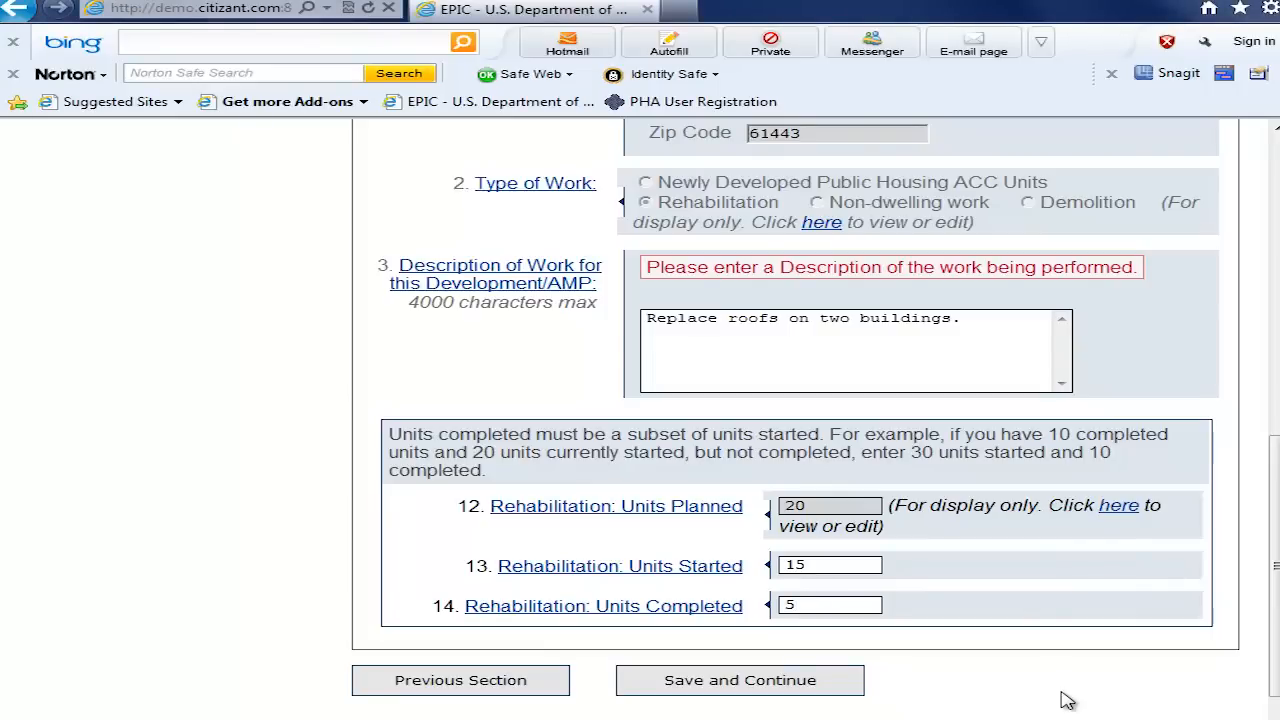
Step: Change the project's type of work to Newly Developed Public Housing ACC Units with 30 planned units to be developed, and submit it
{"action": "scroll", "coordinate": [1270, 645], "scroll_direction": "up", "scroll_amount": 3}
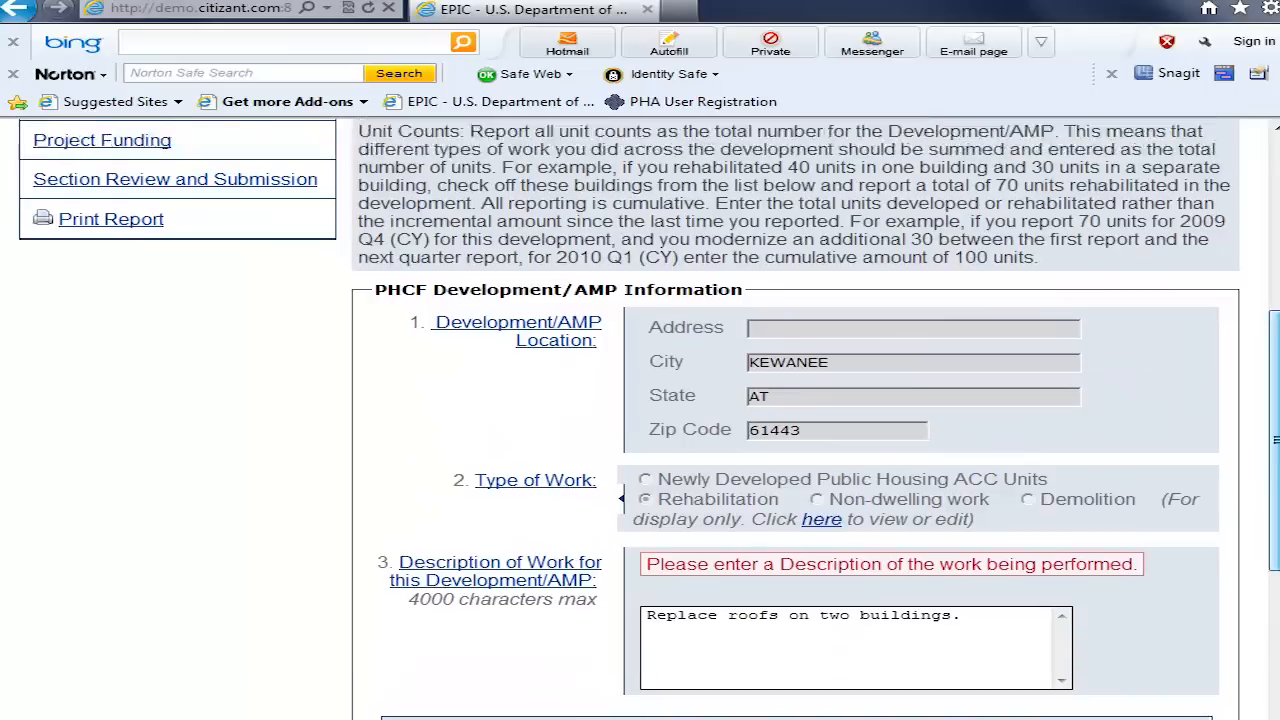
{"action": "scroll", "coordinate": [1270, 645], "scroll_direction": "up", "scroll_amount": 1}
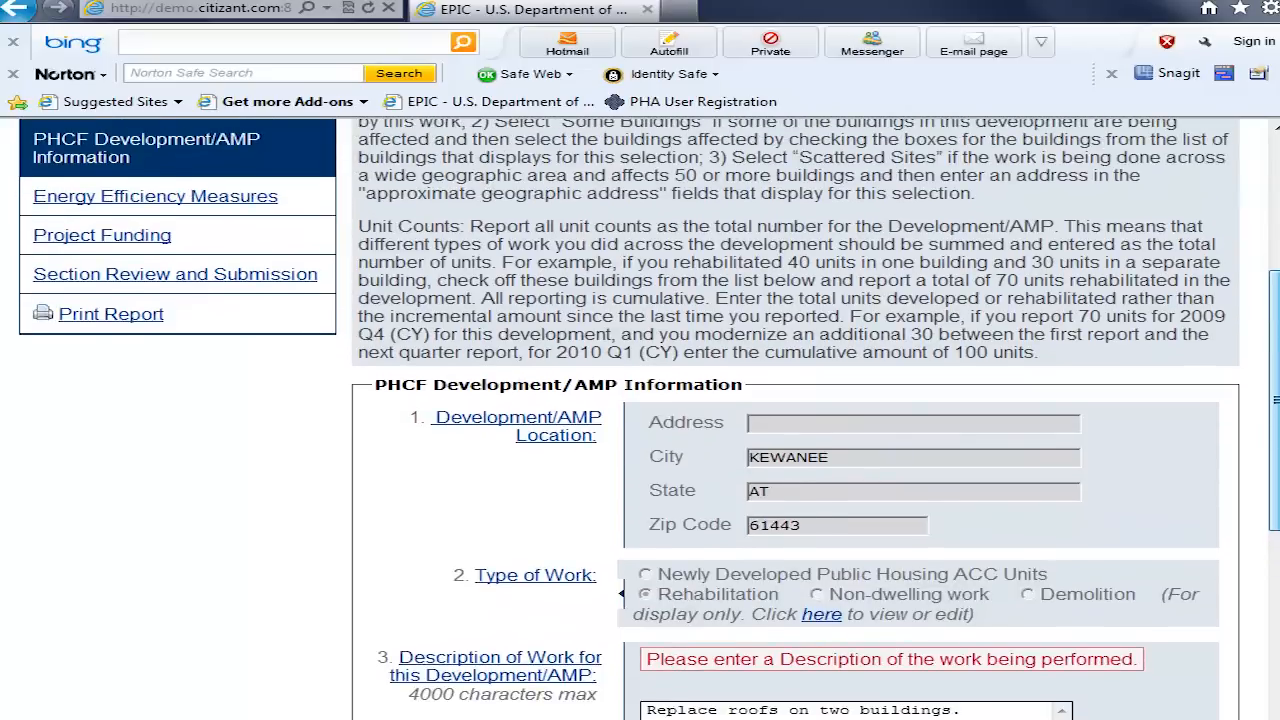
{"action": "left_click", "coordinate": [830, 616]}
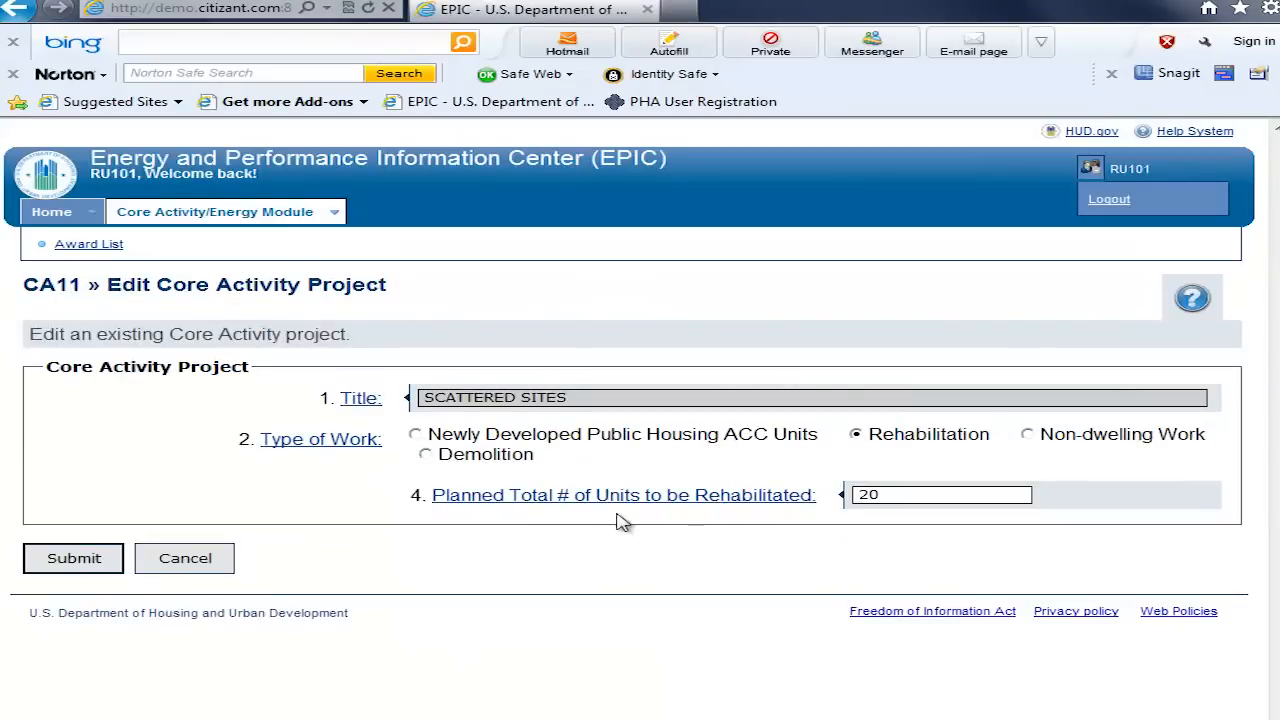
{"action": "left_click", "coordinate": [416, 435]}
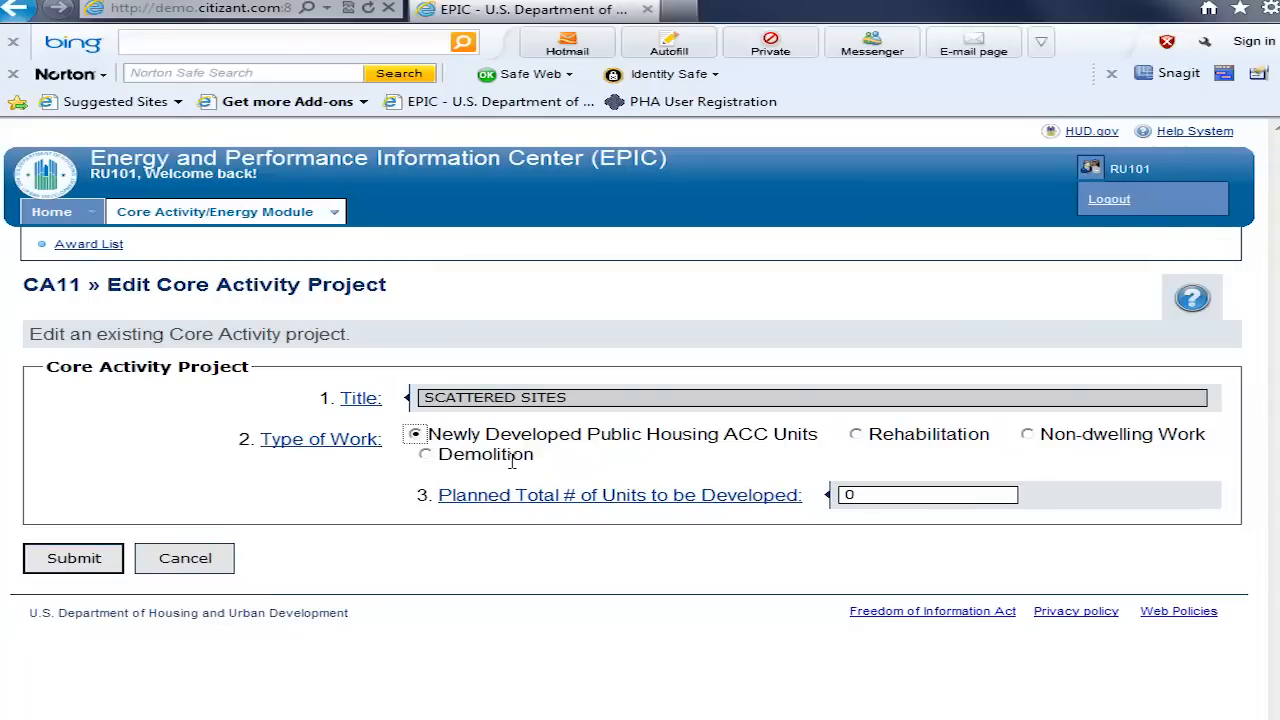
{"action": "left_click", "coordinate": [875, 494]}
{"action": "left_click_drag", "start_coordinate": [875, 494], "coordinate": [843, 494]}
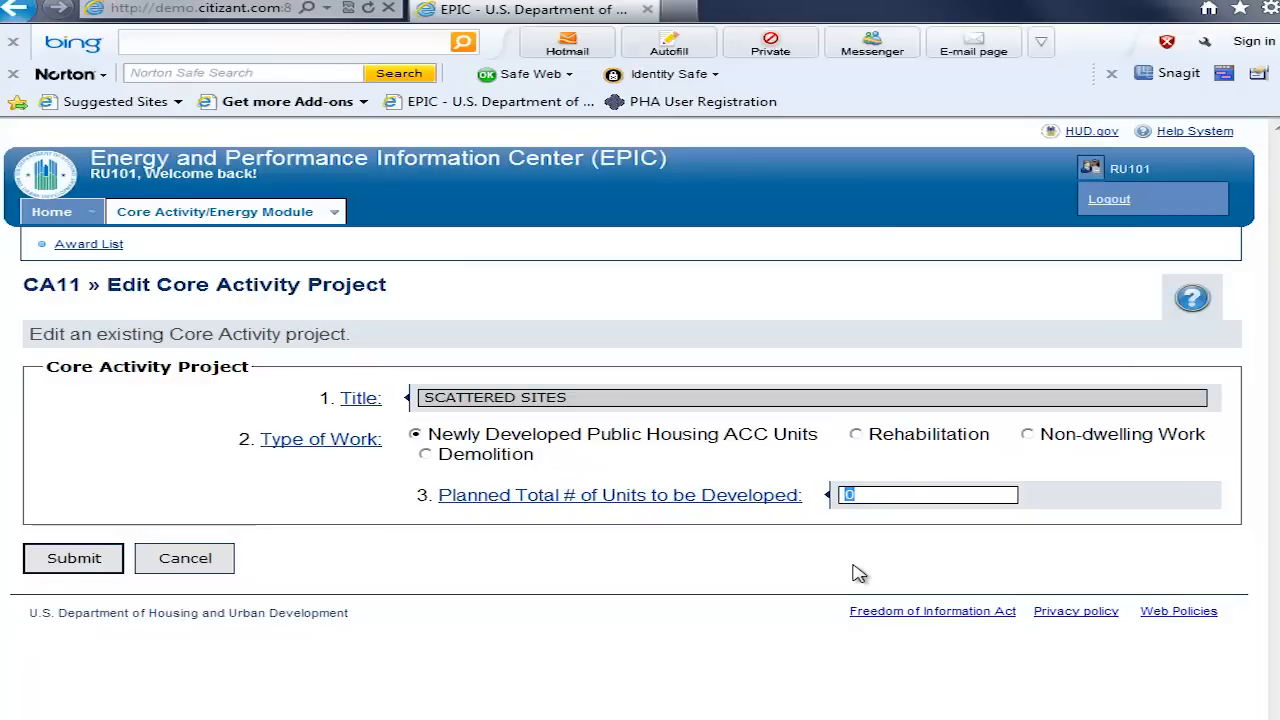
{"action": "type", "text": "30"}
{"action": "left_click", "coordinate": [90, 562]}
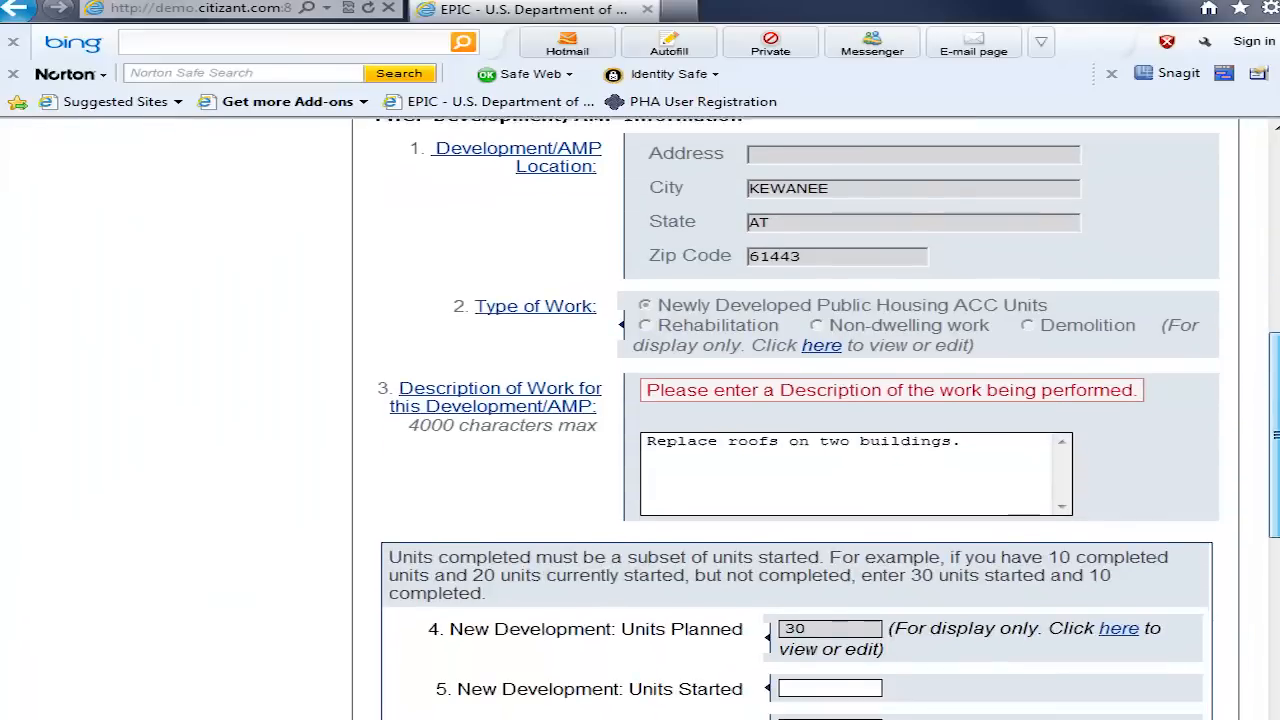
Step: Replace the description of work with "Developing two new multifamily buildings."
{"action": "left_click_drag", "start_coordinate": [1275, 435], "coordinate": [1275, 469]}
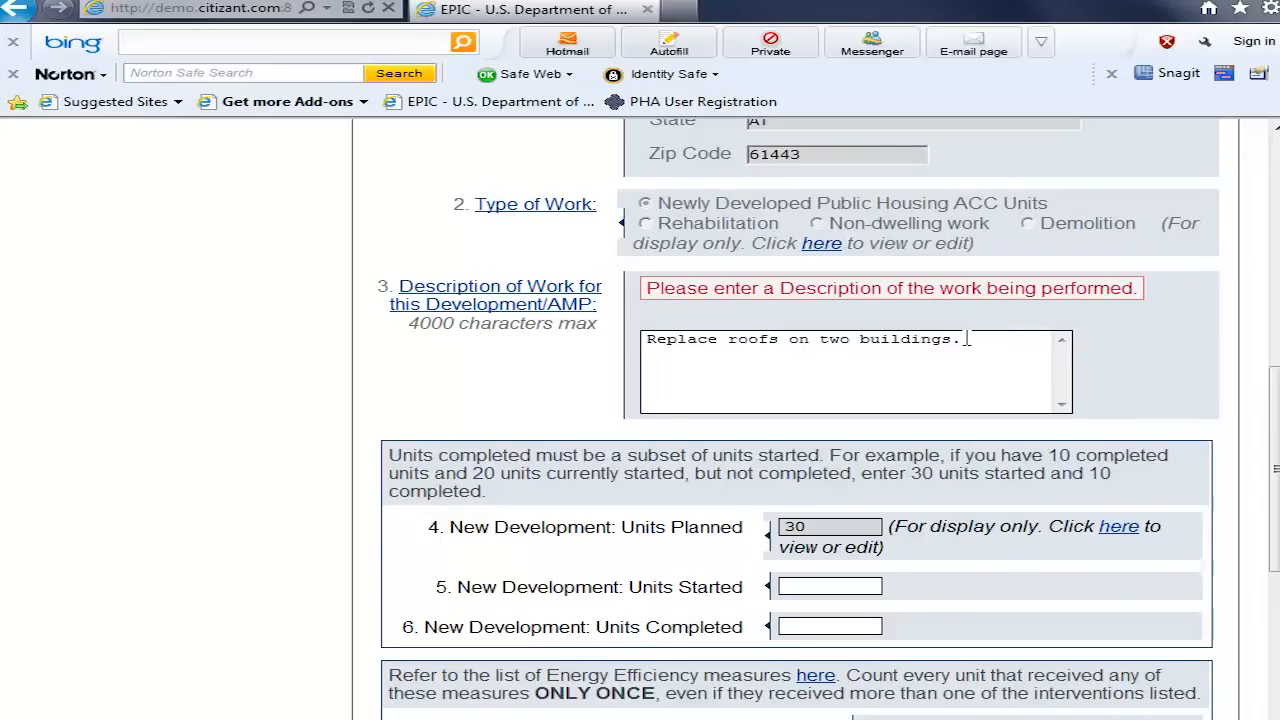
{"action": "left_click_drag", "start_coordinate": [967, 339], "coordinate": [640, 335]}
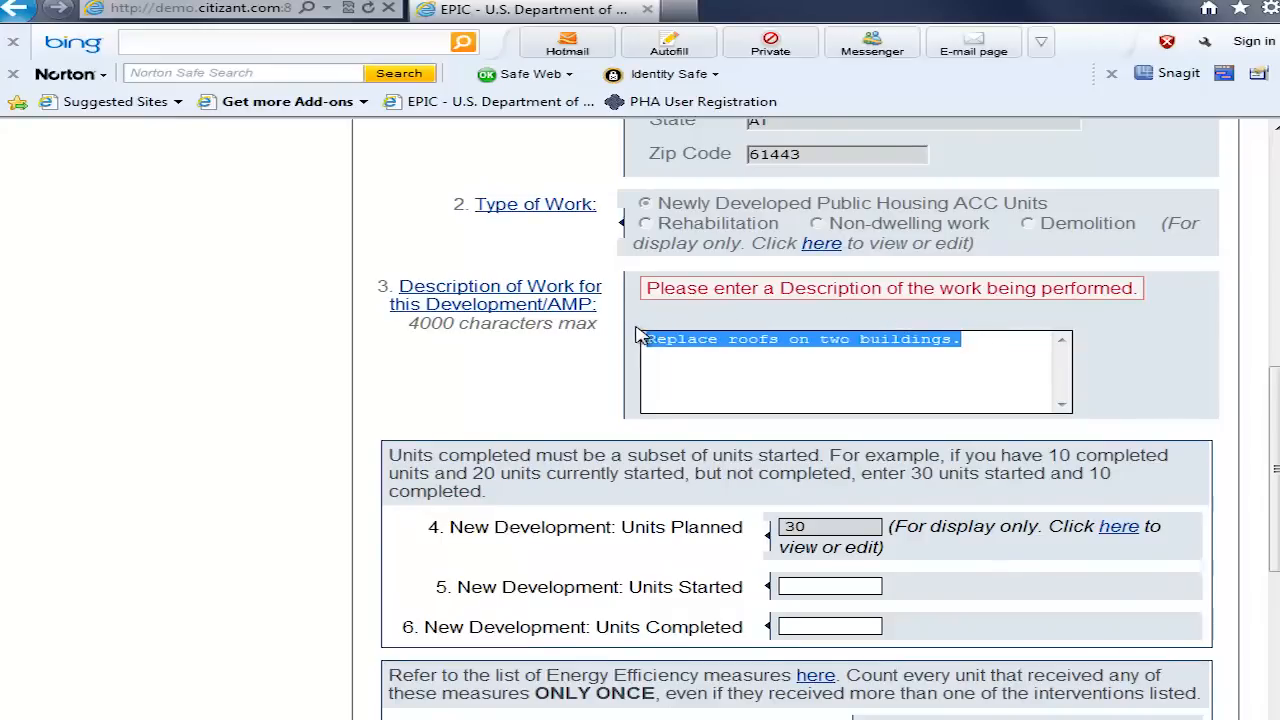
{"action": "type", "text": "Deve"}
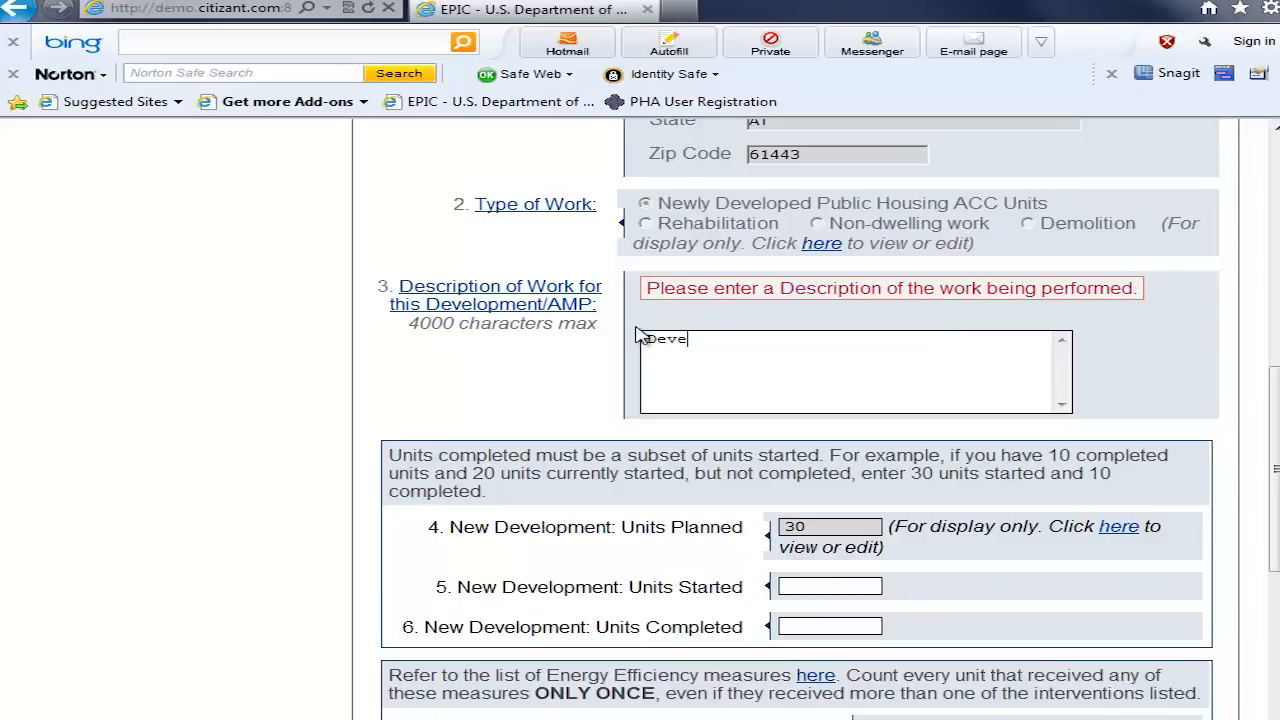
{"action": "type", "text": "loping two new multifa"}
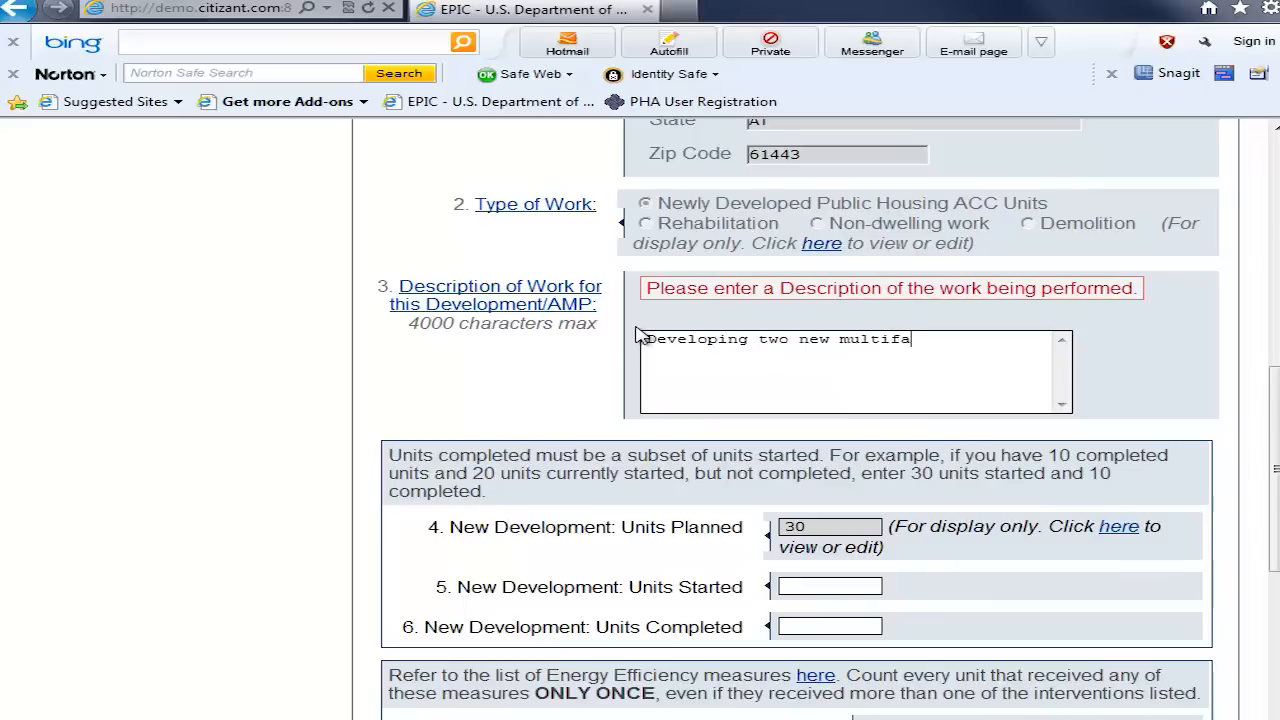
{"action": "type", "text": "mily buildings."}
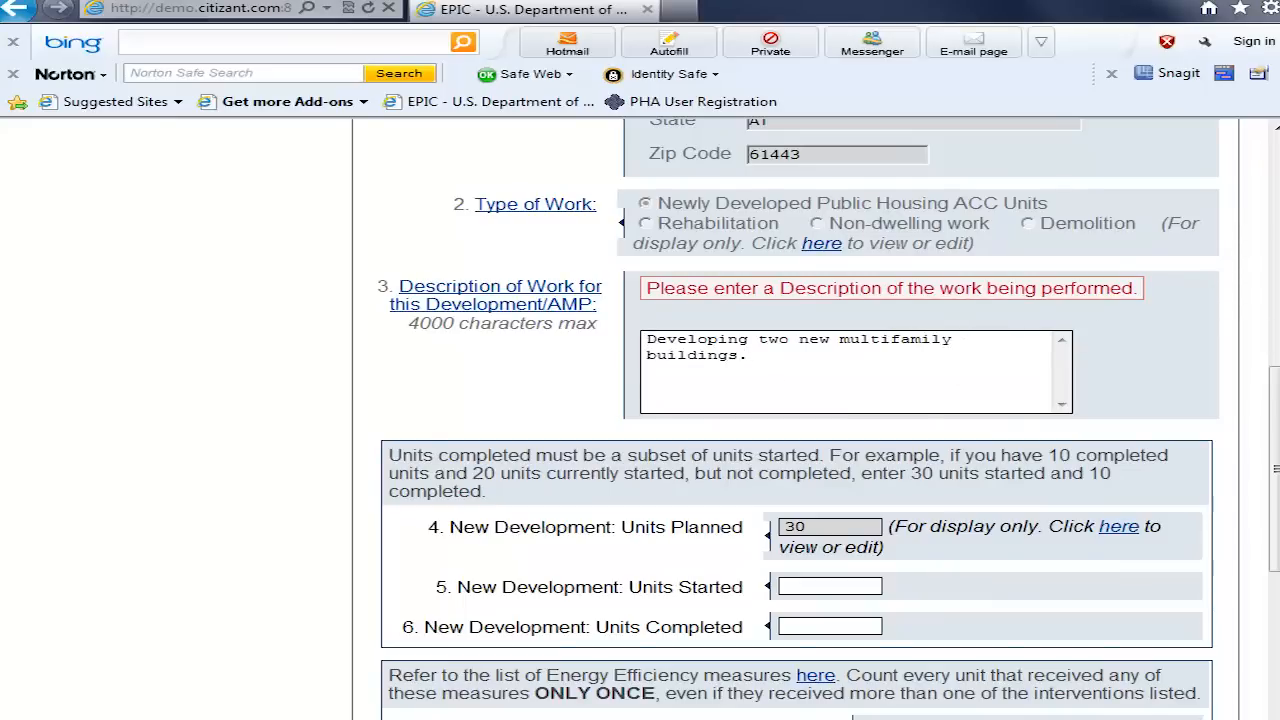
Step: Set the new development units started to 20 and the new development units completed to 10
{"action": "scroll", "coordinate": [1272, 470], "scroll_direction": "down", "scroll_amount": 3}
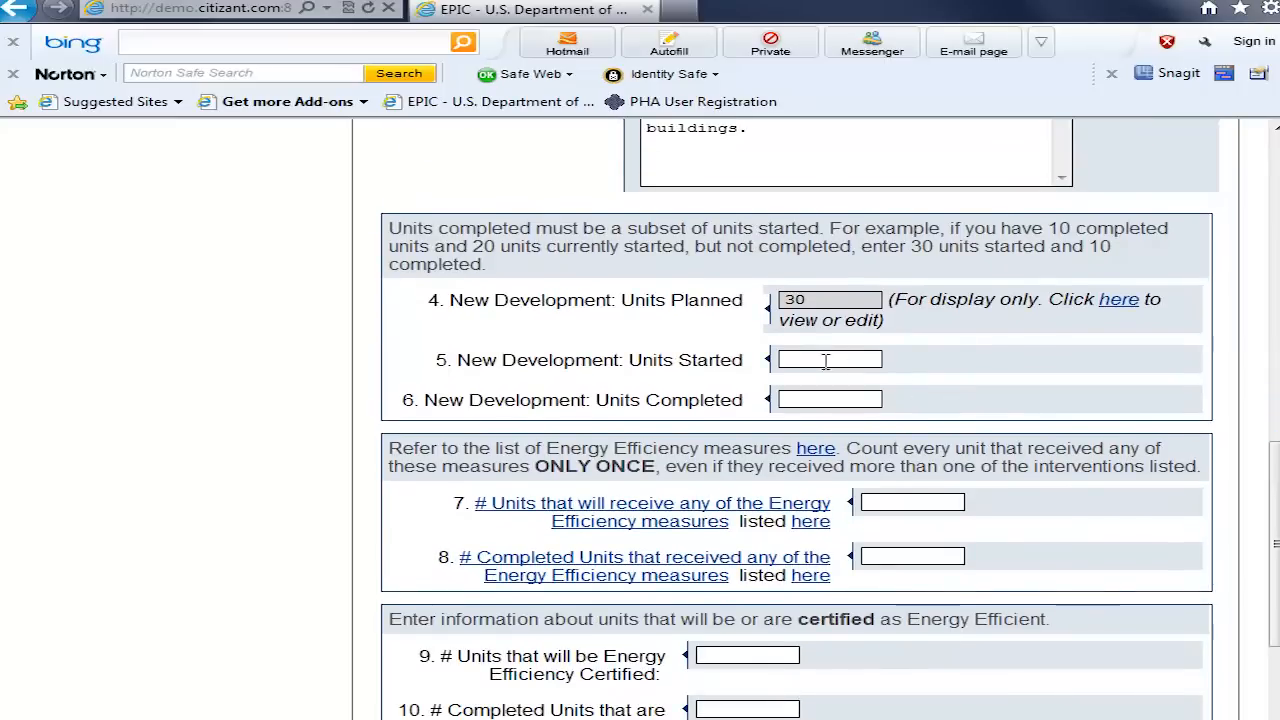
{"action": "left_click", "coordinate": [819, 397]}
{"action": "left_click", "coordinate": [822, 360]}
{"action": "type", "text": "20"}
{"action": "type", "text": "10"}
{"action": "scroll", "coordinate": [908, 404], "scroll_direction": "down", "scroll_amount": 3}
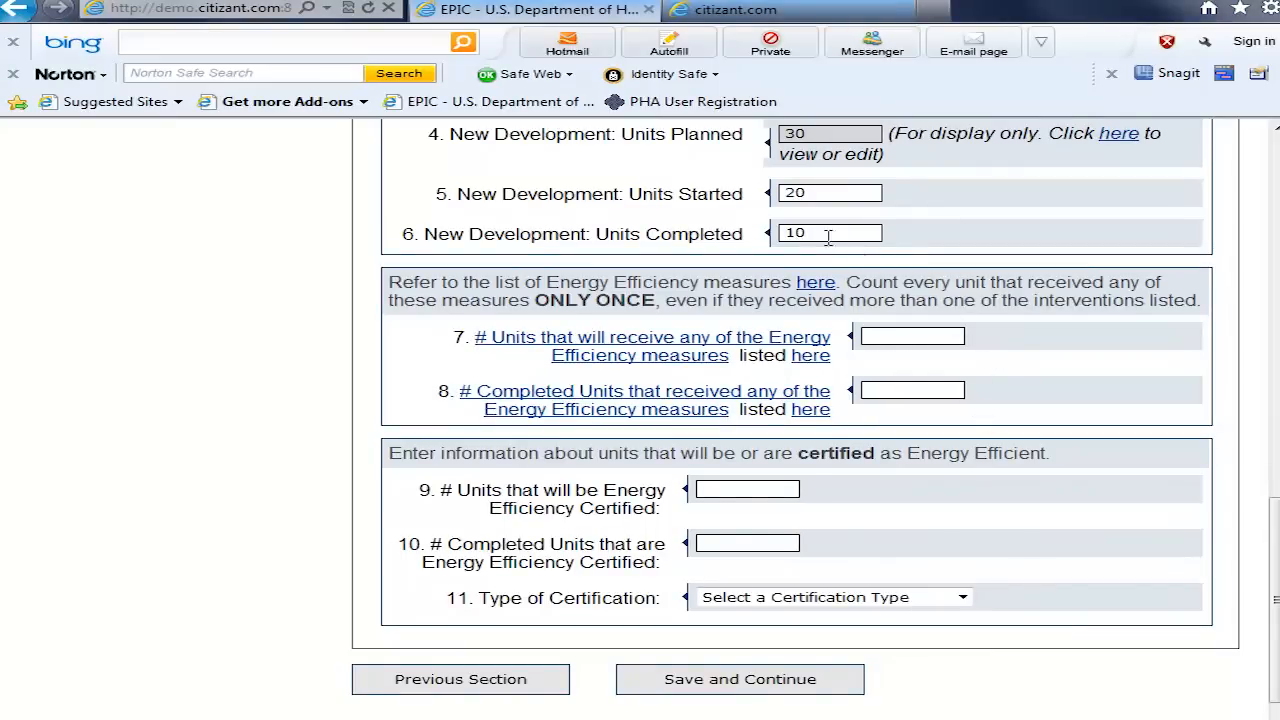
{"action": "key", "text": "Tab"}
Step: Open the linked list of Energy Efficiency Measures, look through its pages and return to the report form
{"action": "left_click", "coordinate": [810, 358]}
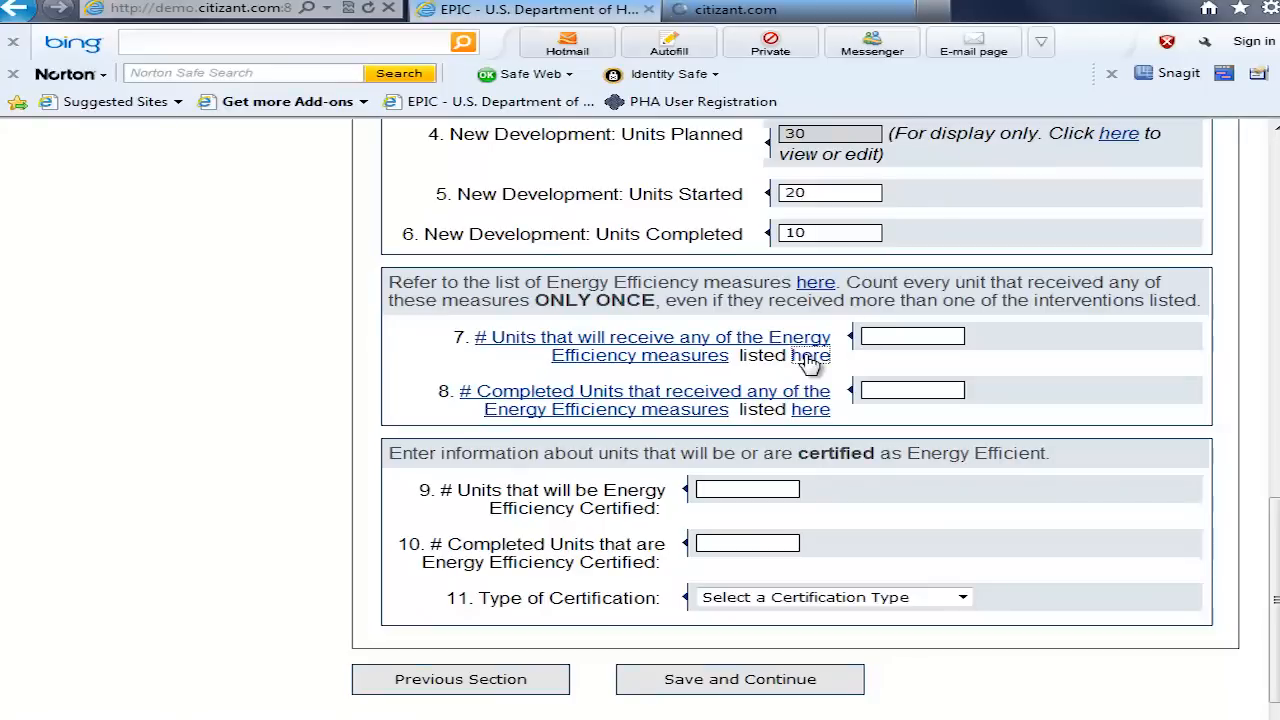
{"action": "left_click", "coordinate": [810, 18]}
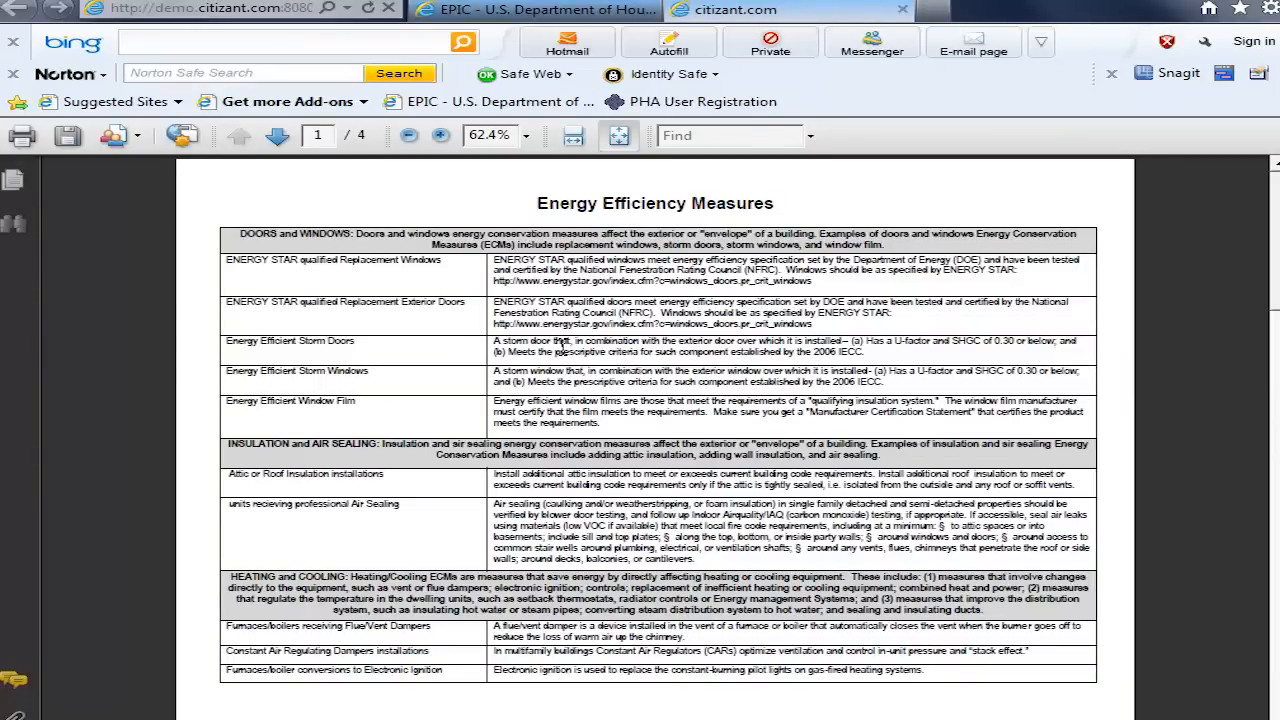
{"action": "scroll", "coordinate": [563, 346], "scroll_direction": "down", "scroll_amount": 3}
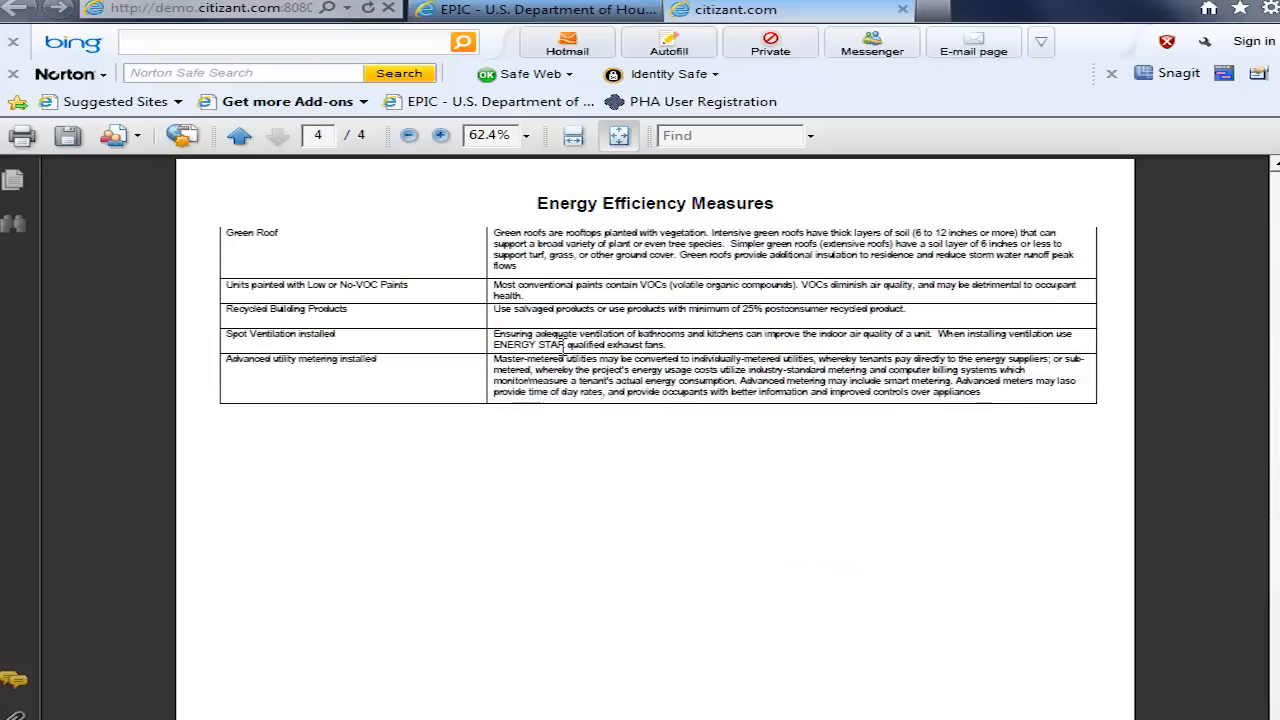
{"action": "scroll", "coordinate": [563, 346], "scroll_direction": "up", "scroll_amount": 3}
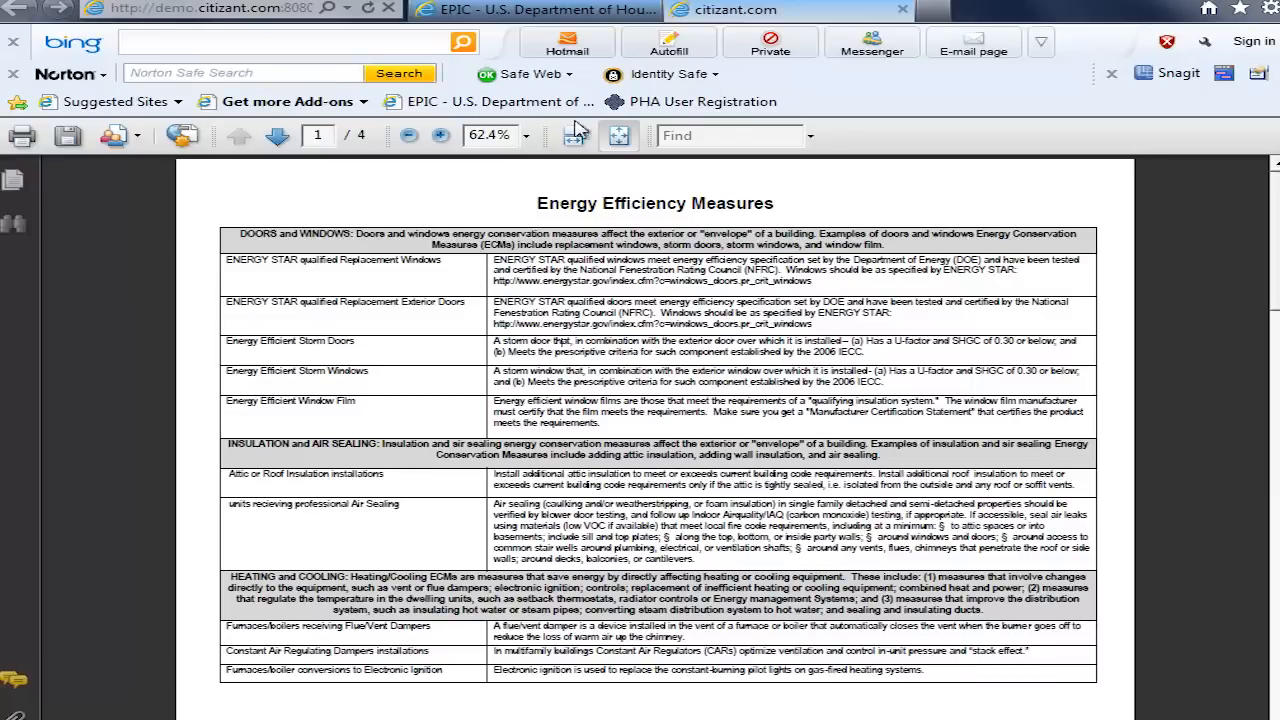
{"action": "left_click", "coordinate": [557, 12]}
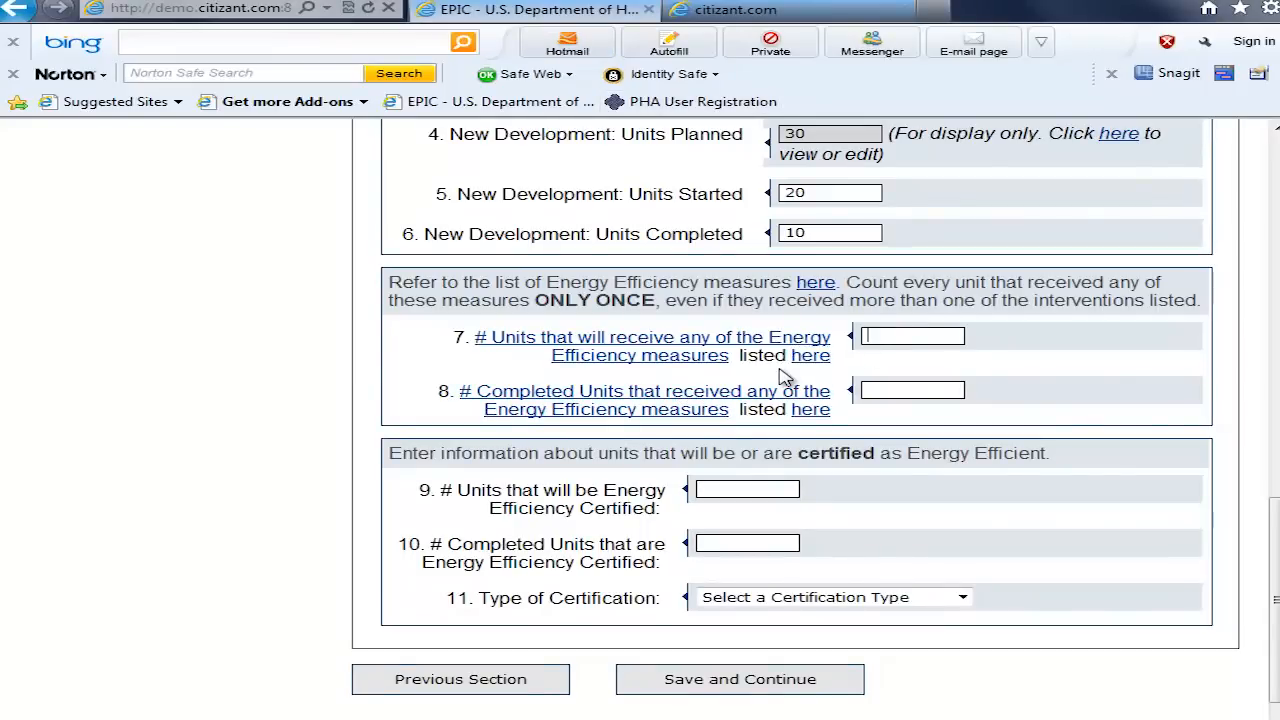
Step: Enter 30 expected and 10 completed units for both energy efficiency measures and energy efficiency certification, with ENERGY STAR as the certification type
{"action": "type", "text": "30"}
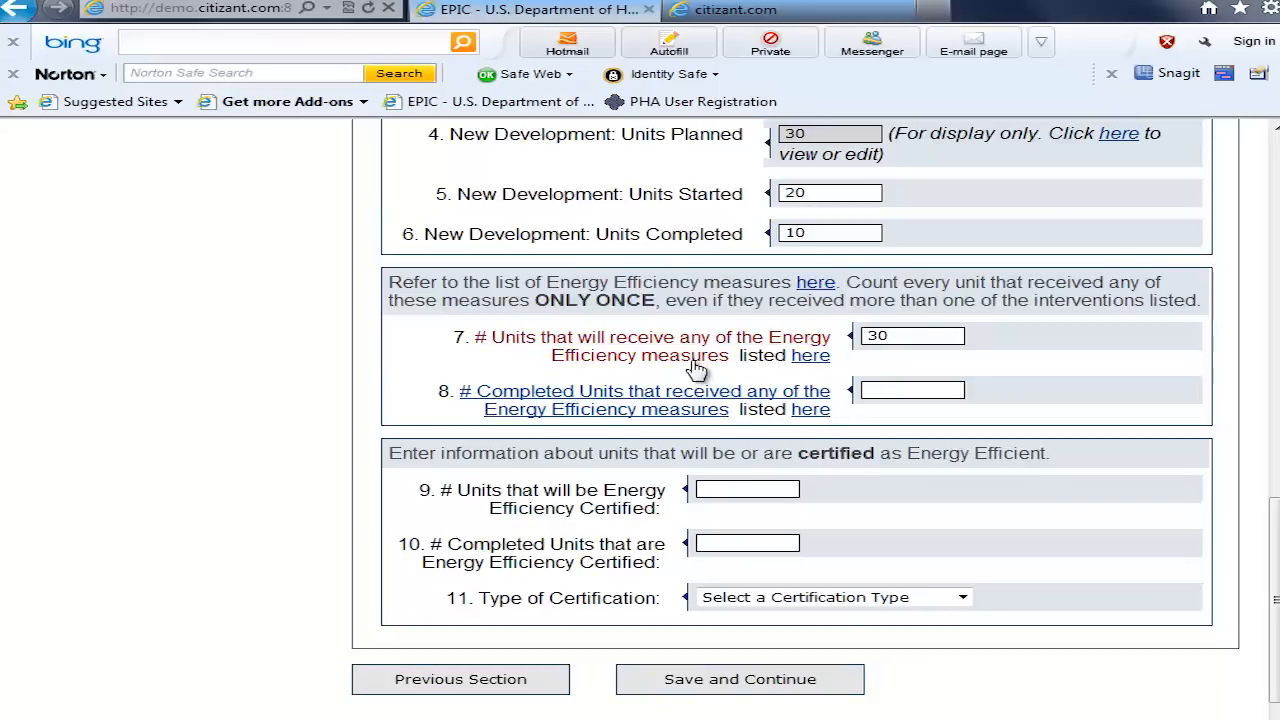
{"action": "type", "text": "10"}
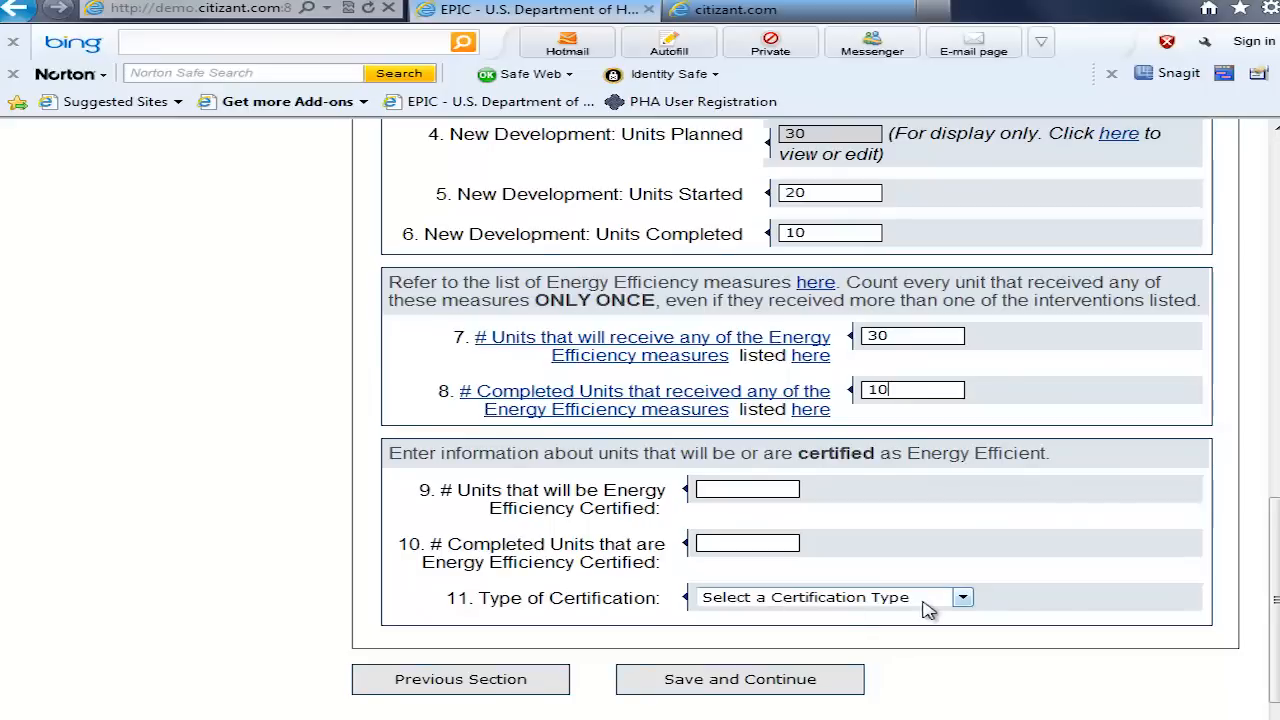
{"action": "left_click", "coordinate": [963, 599]}
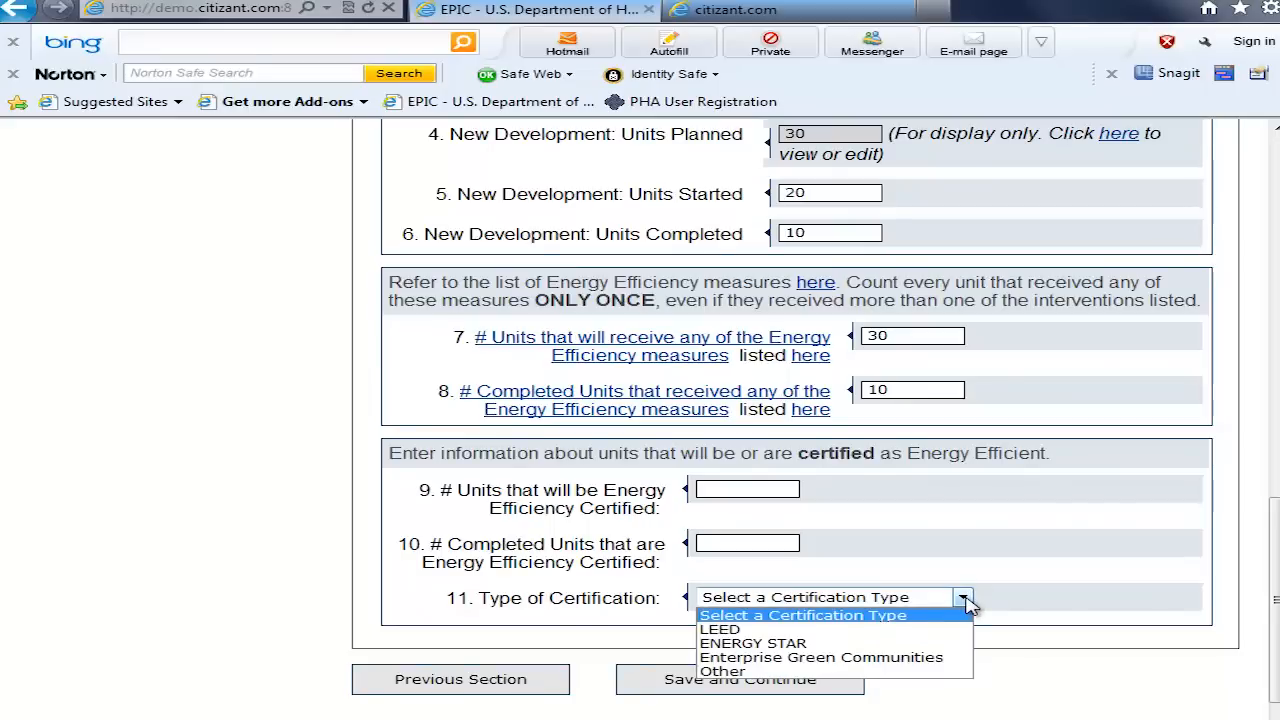
{"action": "left_click", "coordinate": [817, 646]}
{"action": "left_click", "coordinate": [730, 489]}
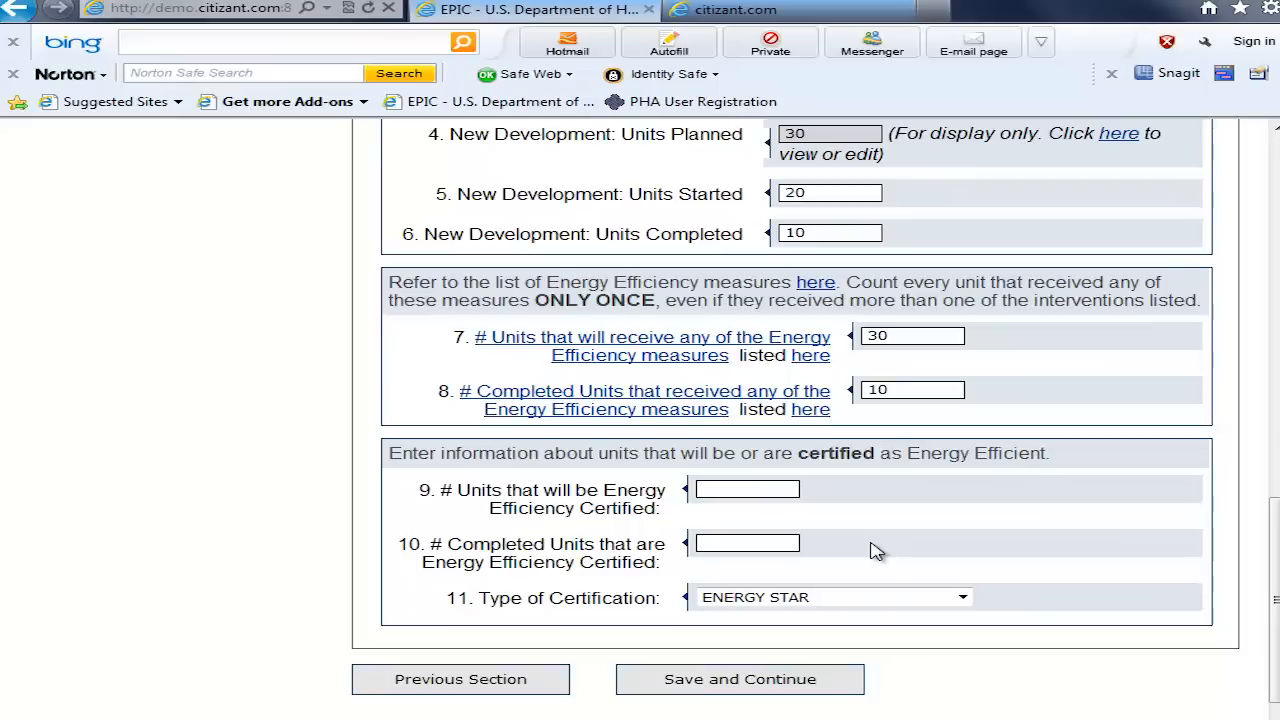
{"action": "type", "text": "30"}
{"action": "left_click", "coordinate": [768, 542]}
{"action": "type", "text": "10"}
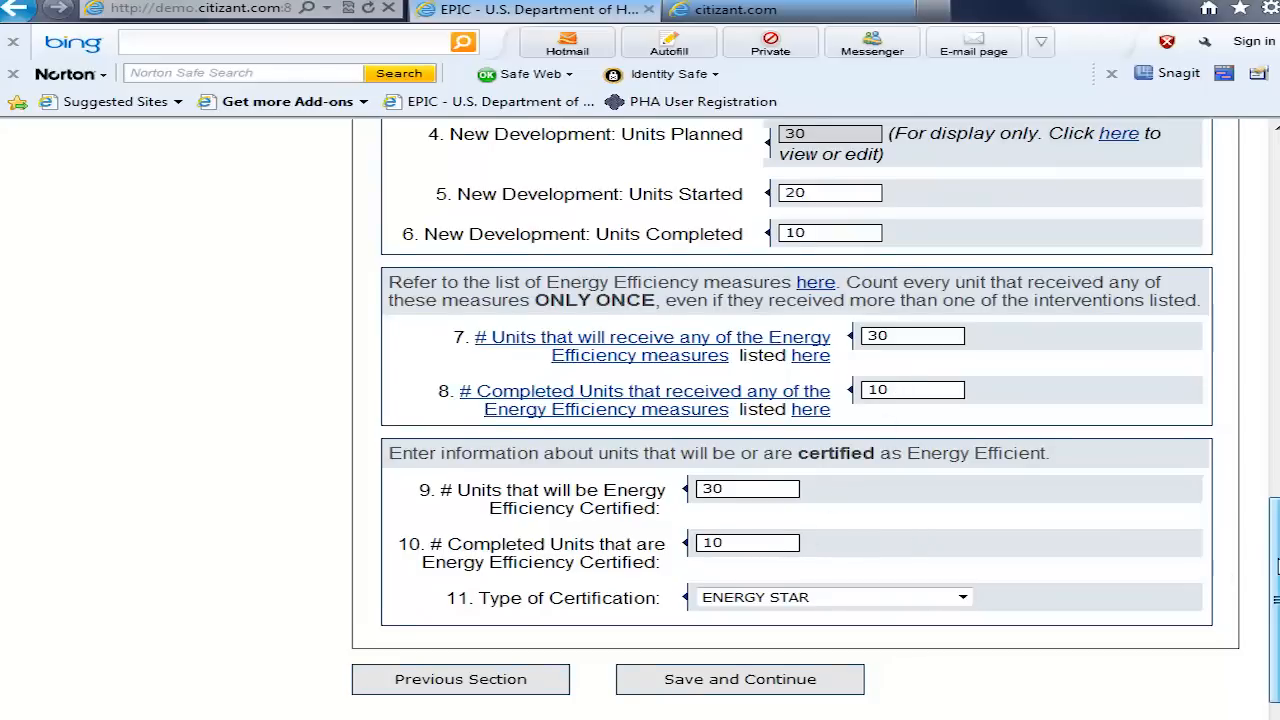
Step: Change the project's type of work to Non-dwelling Work and submit it
{"action": "left_click_drag", "start_coordinate": [1276, 566], "coordinate": [1272, 359]}
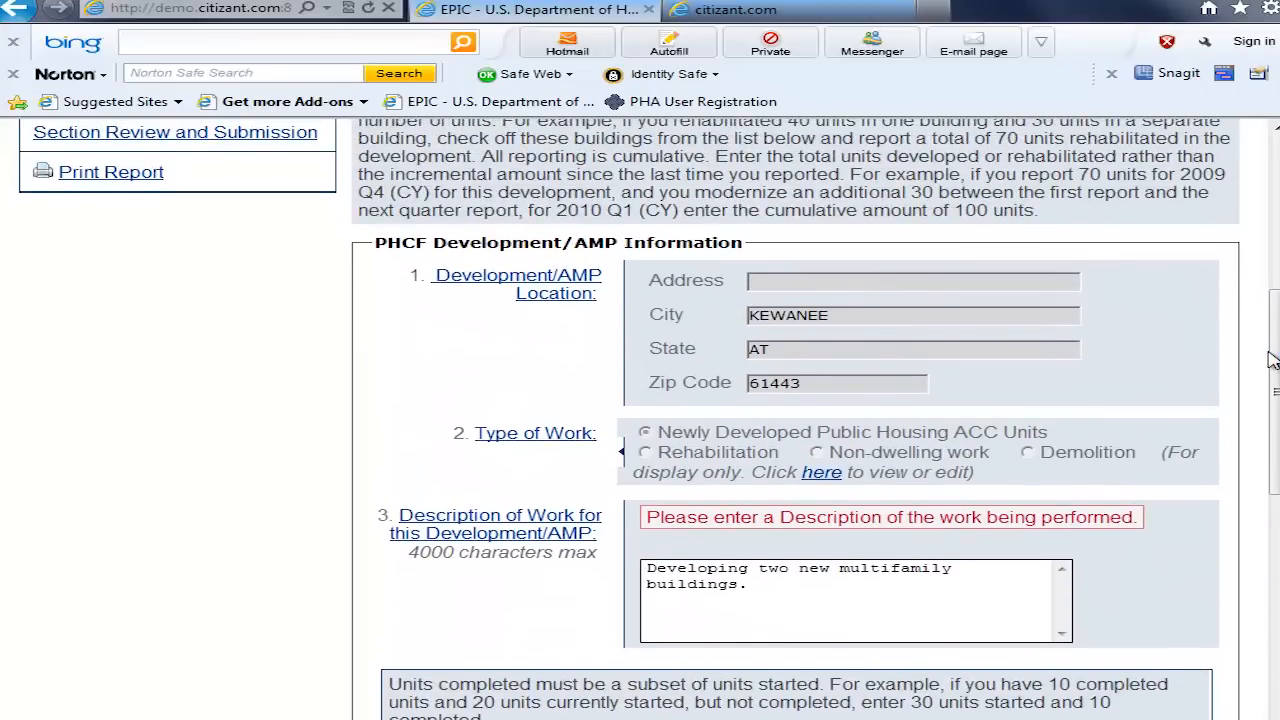
{"action": "left_click", "coordinate": [822, 474]}
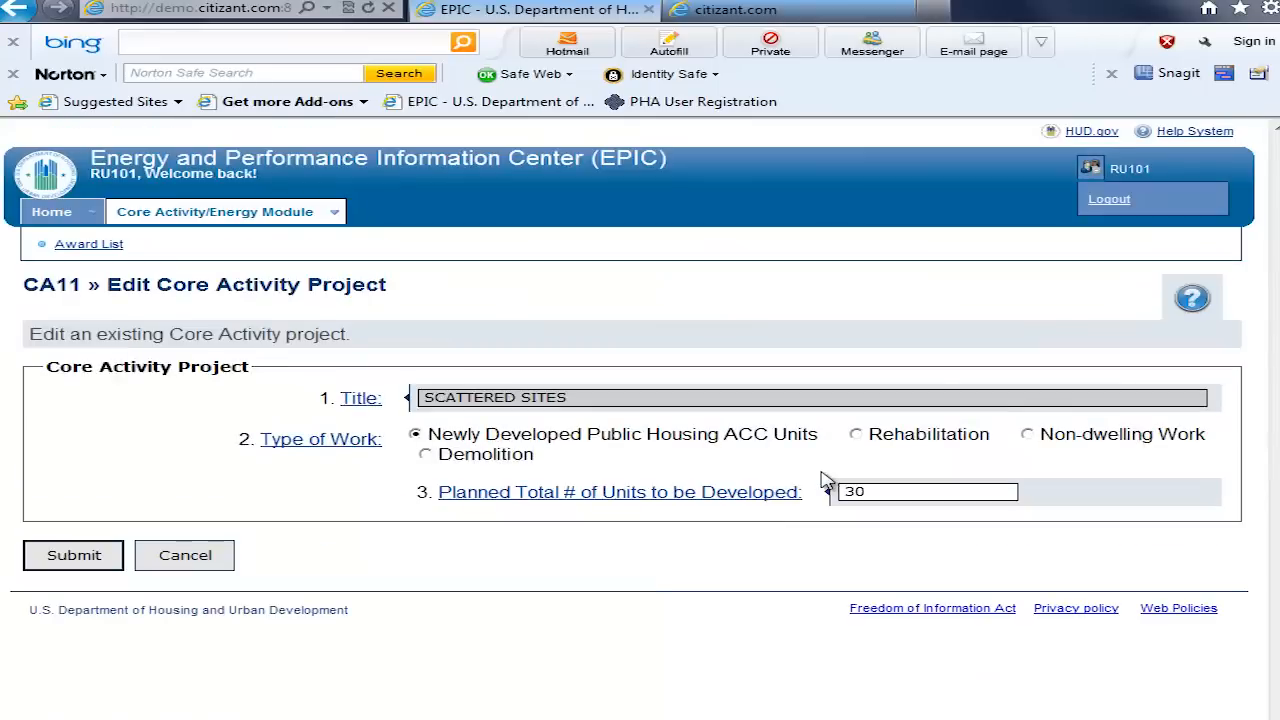
{"action": "left_click", "coordinate": [1030, 436]}
{"action": "left_click", "coordinate": [70, 522]}
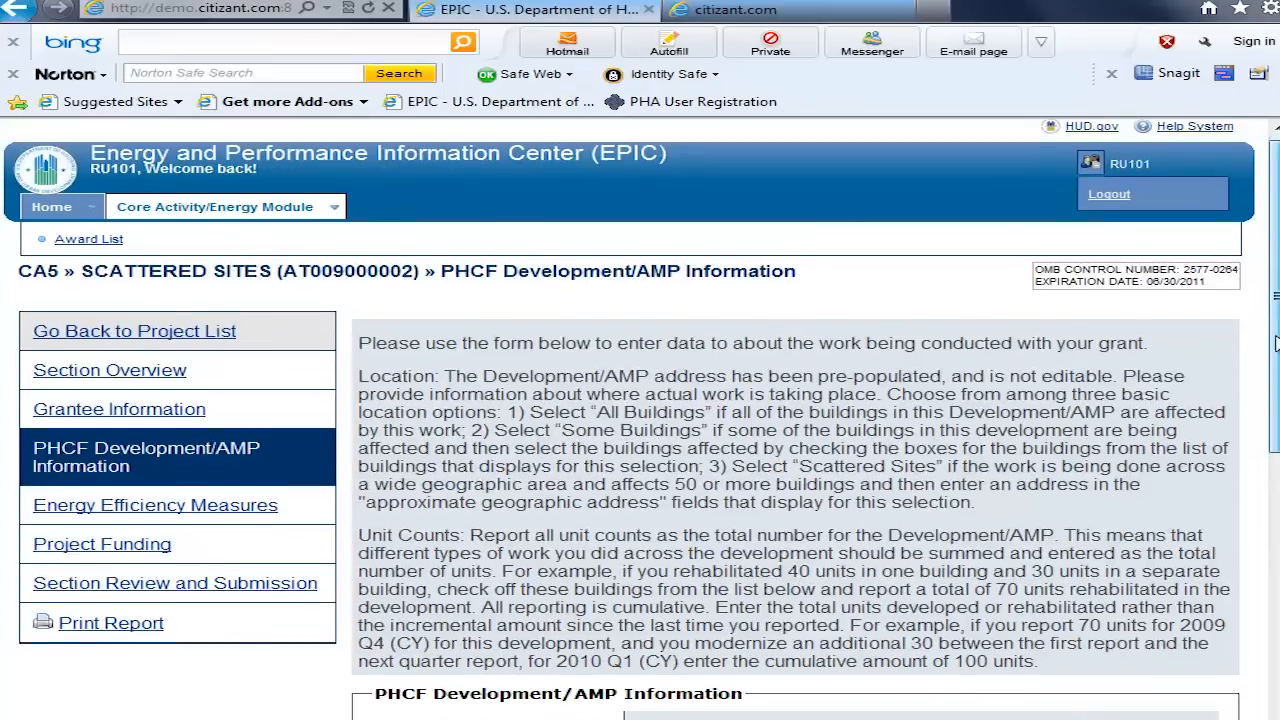
Step: Replace the description of work with "Construct community center."
{"action": "left_click_drag", "start_coordinate": [1275, 343], "coordinate": [1274, 578]}
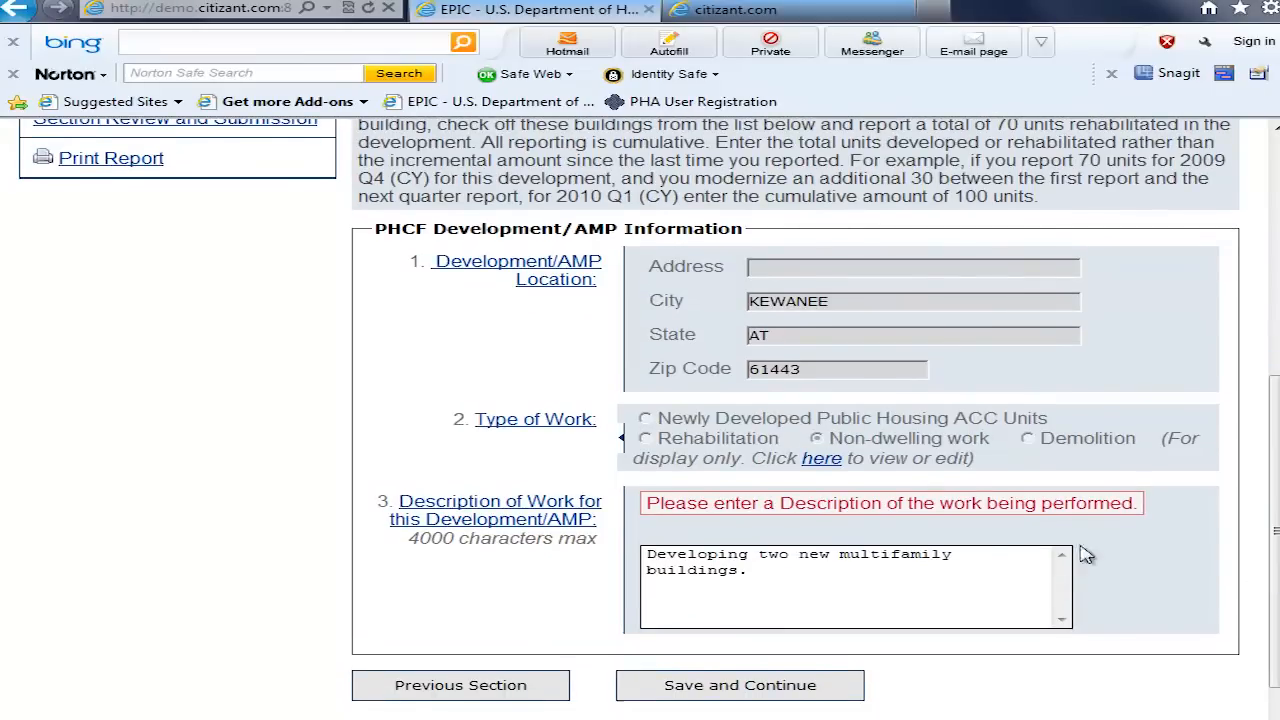
{"action": "triple_click", "coordinate": [690, 560]}
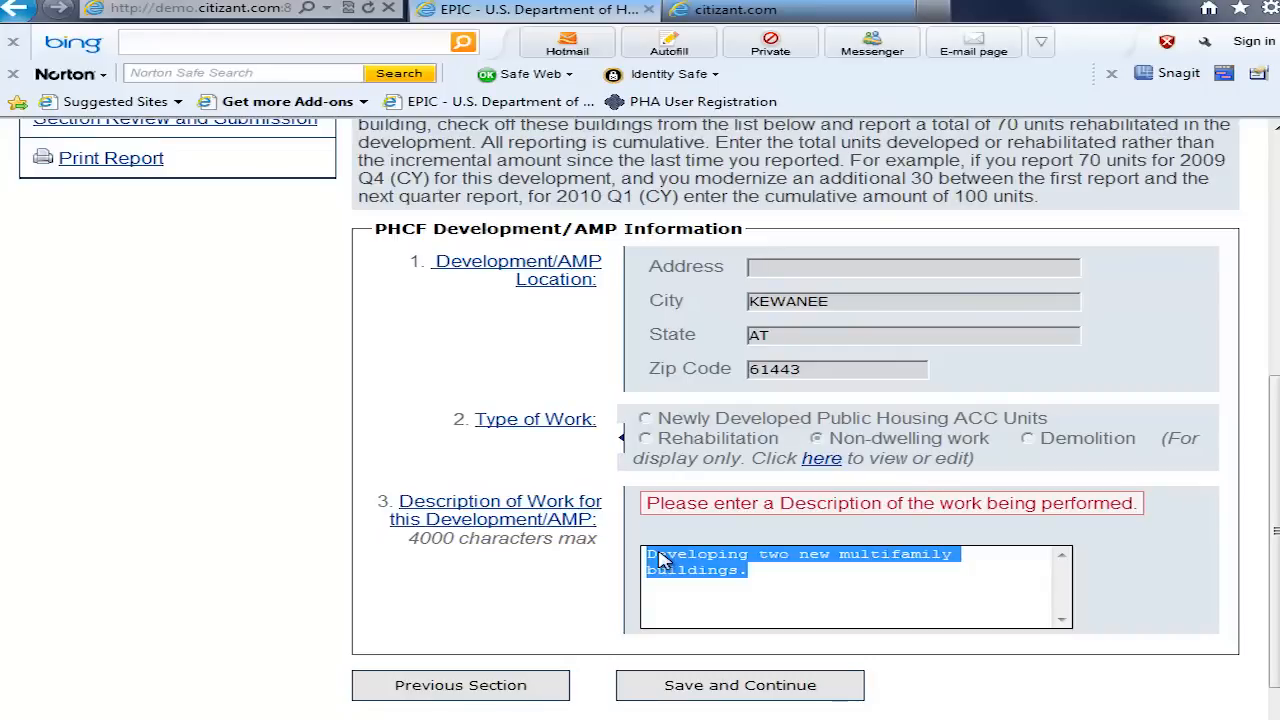
{"action": "type", "text": "C"}
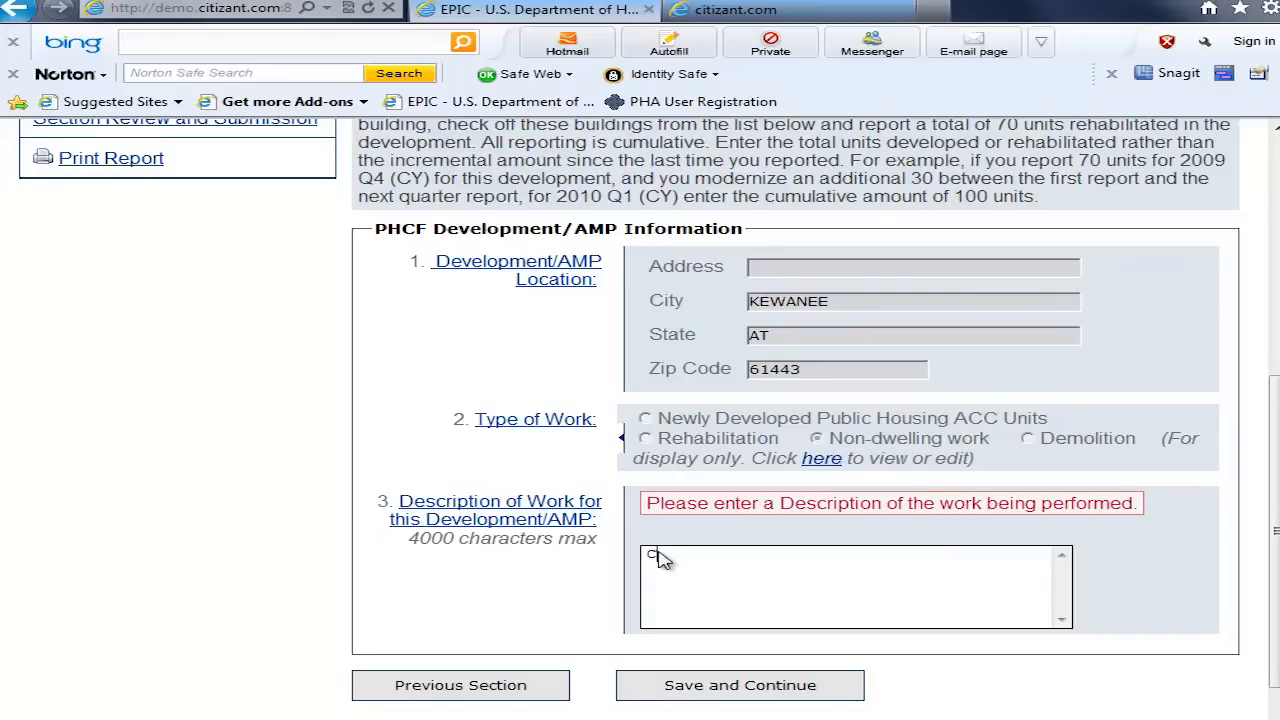
{"action": "type", "text": "onstruct community center."}
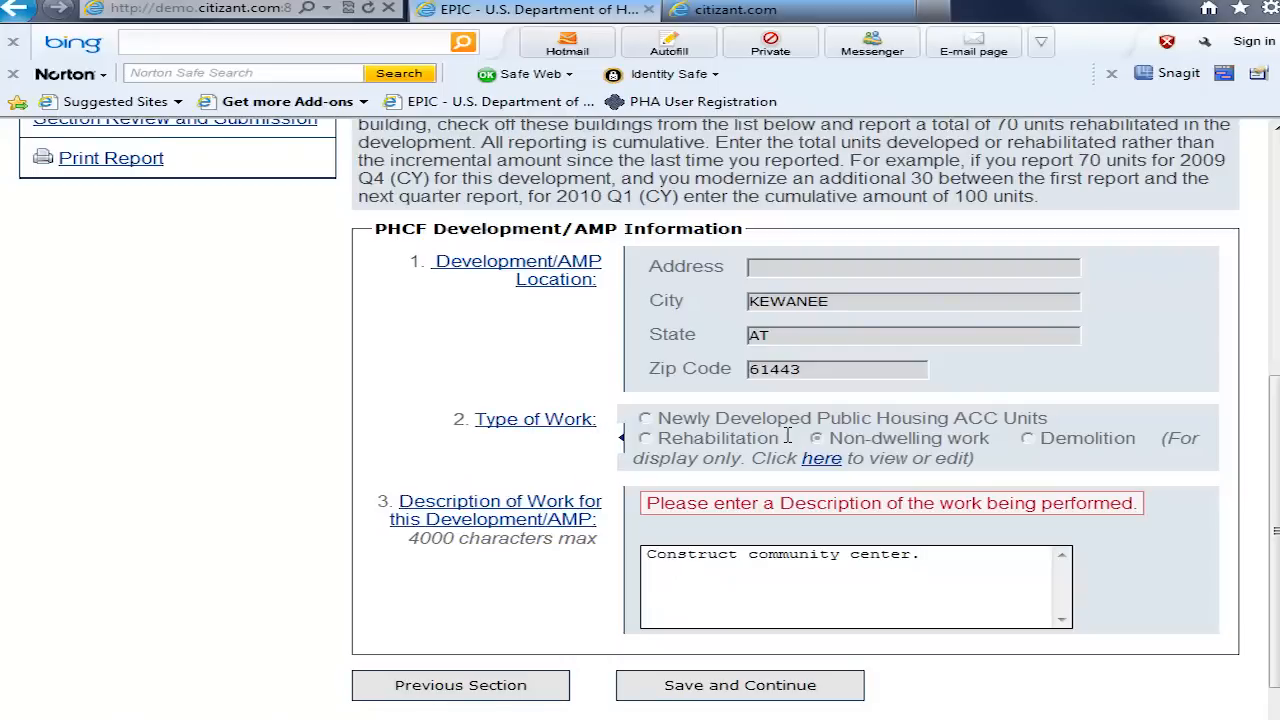
Step: Change the project's type of work to Demolition and submit it
{"action": "left_click", "coordinate": [820, 460]}
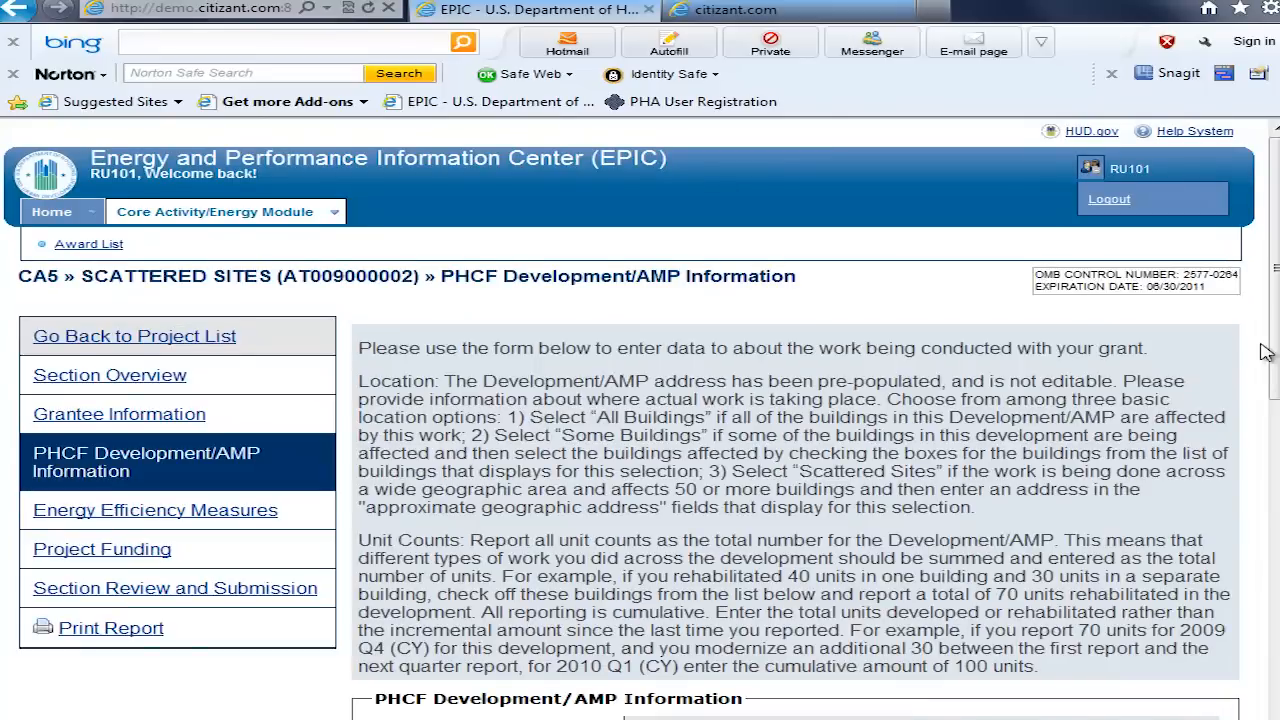
{"action": "left_click_drag", "start_coordinate": [1275, 357], "coordinate": [1260, 585]}
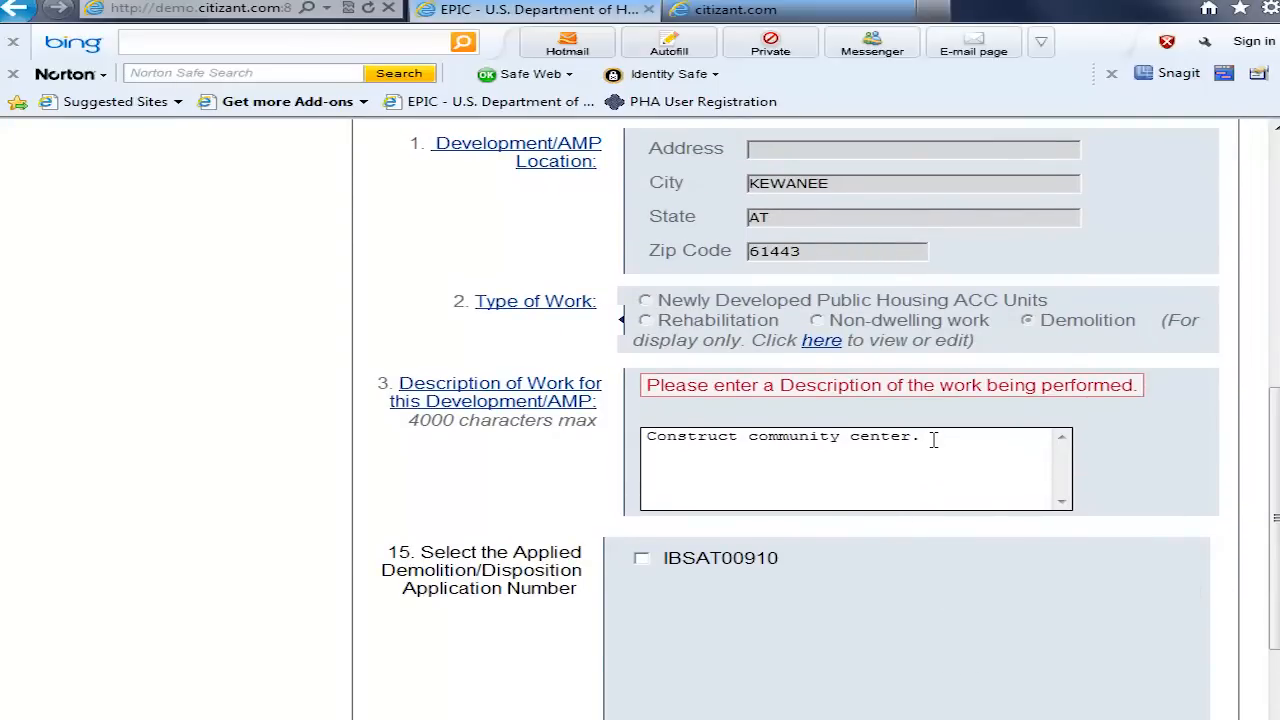
Step: Replace the description of work with "Demoliting all buildings." and select demolition/disposition application IBSAT00910
{"action": "left_click_drag", "start_coordinate": [933, 440], "coordinate": [470, 456]}
{"action": "type", "text": "D"}
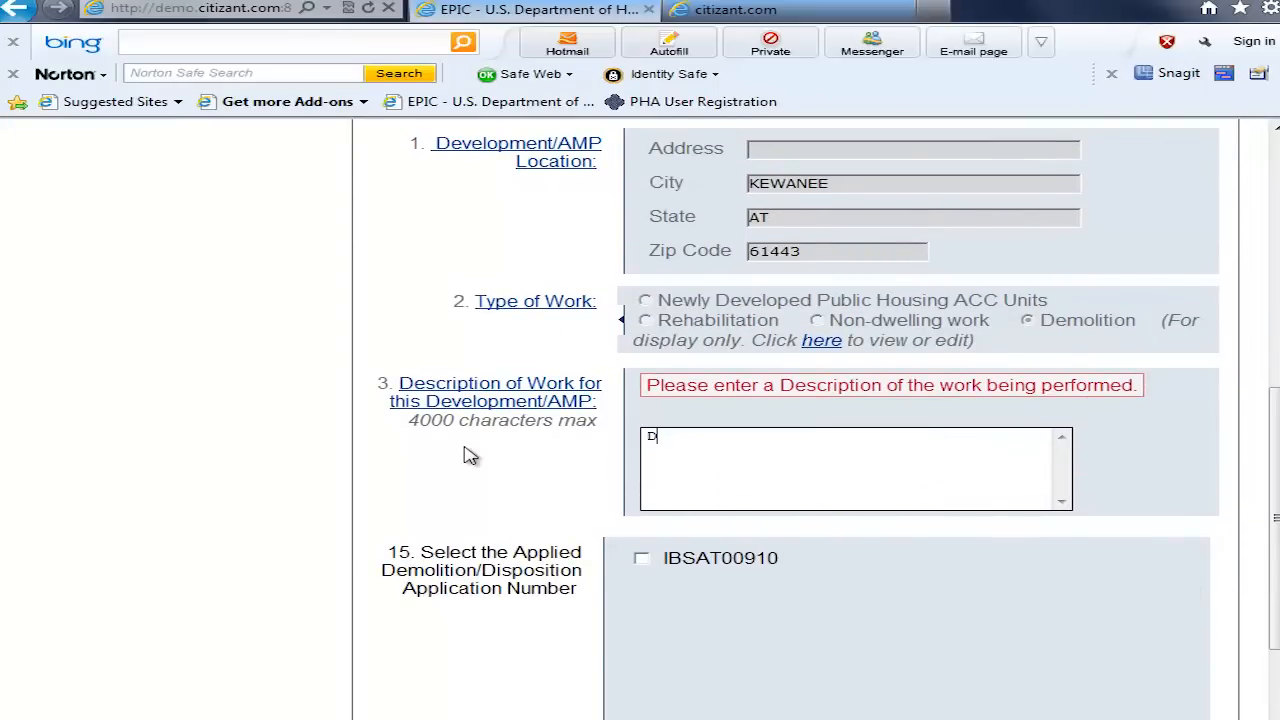
{"action": "type", "text": "emoliting all buildings."}
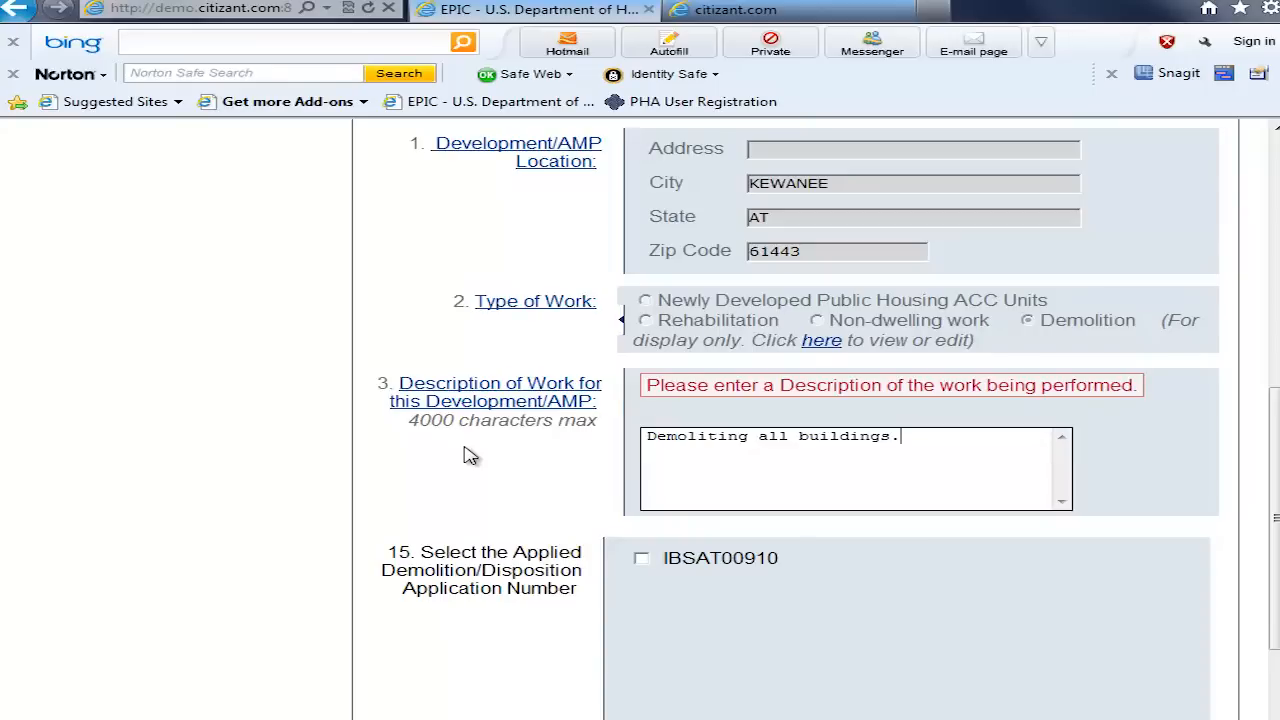
{"action": "left_click", "coordinate": [641, 561]}
{"action": "scroll", "coordinate": [1277, 514], "scroll_direction": "down", "scroll_amount": 2}
{"action": "scroll", "coordinate": [1277, 514], "scroll_direction": "up", "scroll_amount": 3}
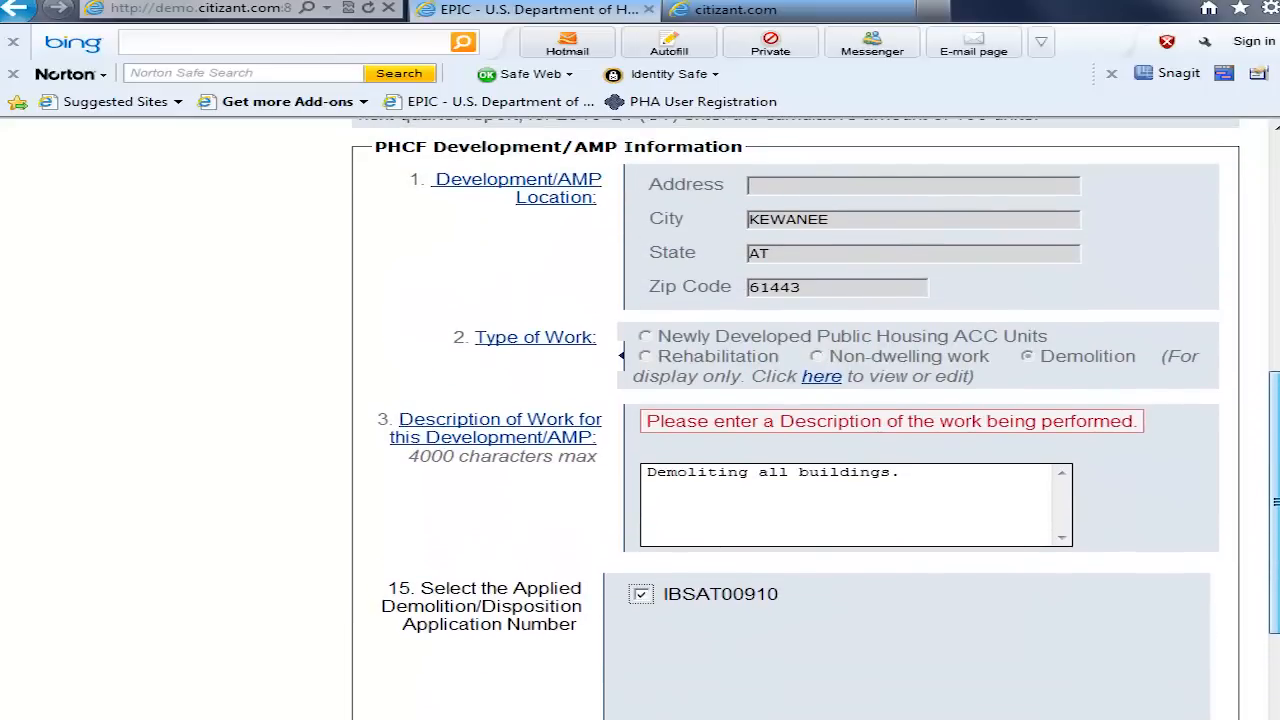
{"action": "scroll", "coordinate": [1277, 514], "scroll_direction": "down", "scroll_amount": 1}
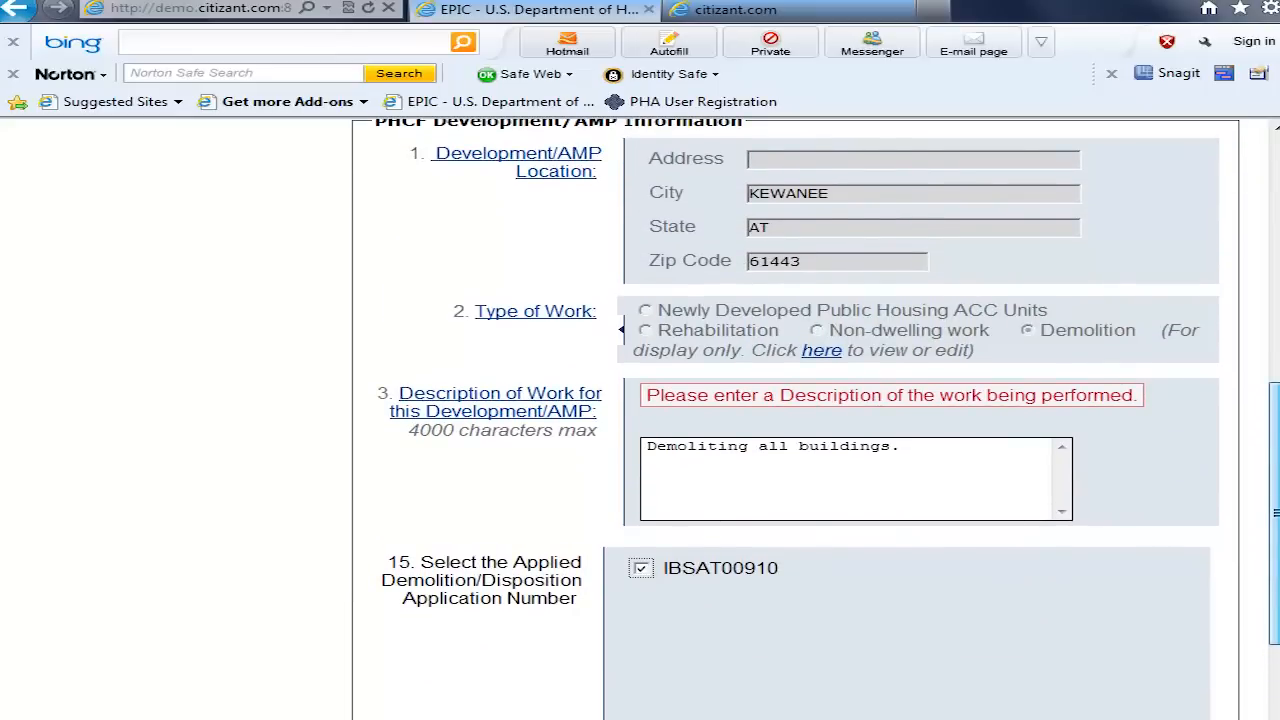
{"action": "left_click_drag", "start_coordinate": [1277, 514], "coordinate": [1277, 568]}
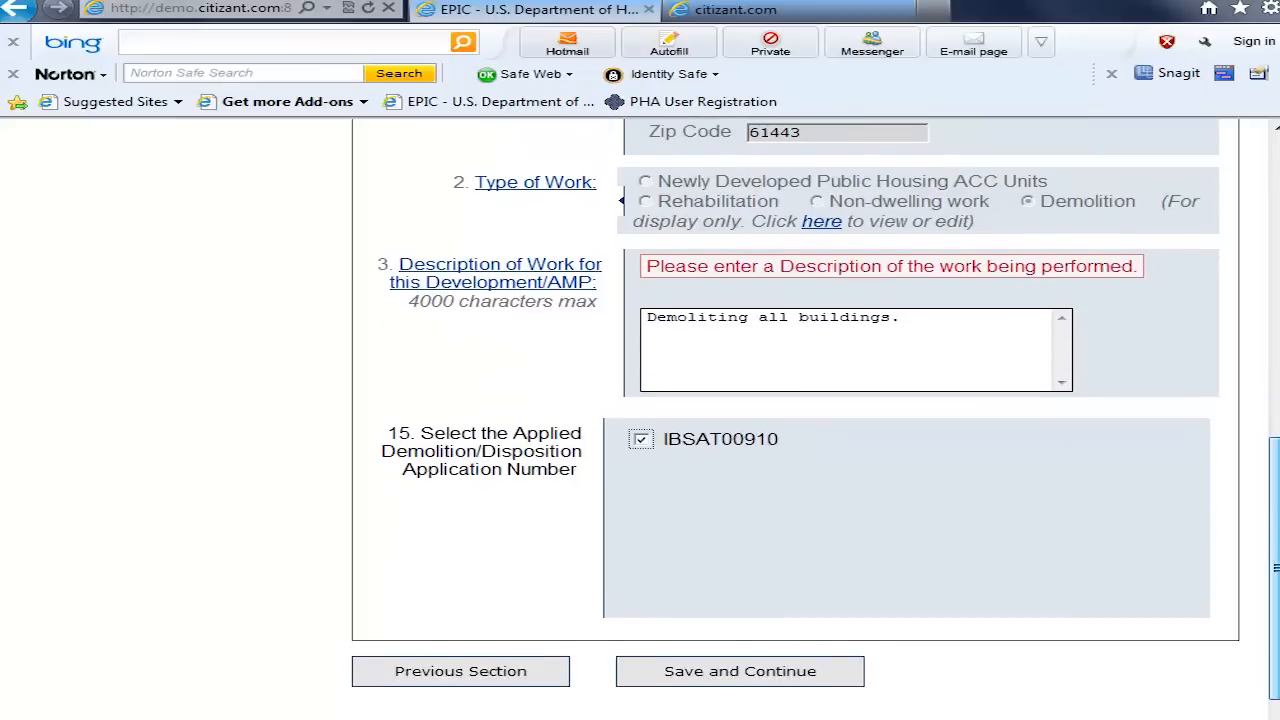
Step: Change the project's type of work to Rehabilitation with 20 planned units and submit it
{"action": "left_click", "coordinate": [822, 222]}
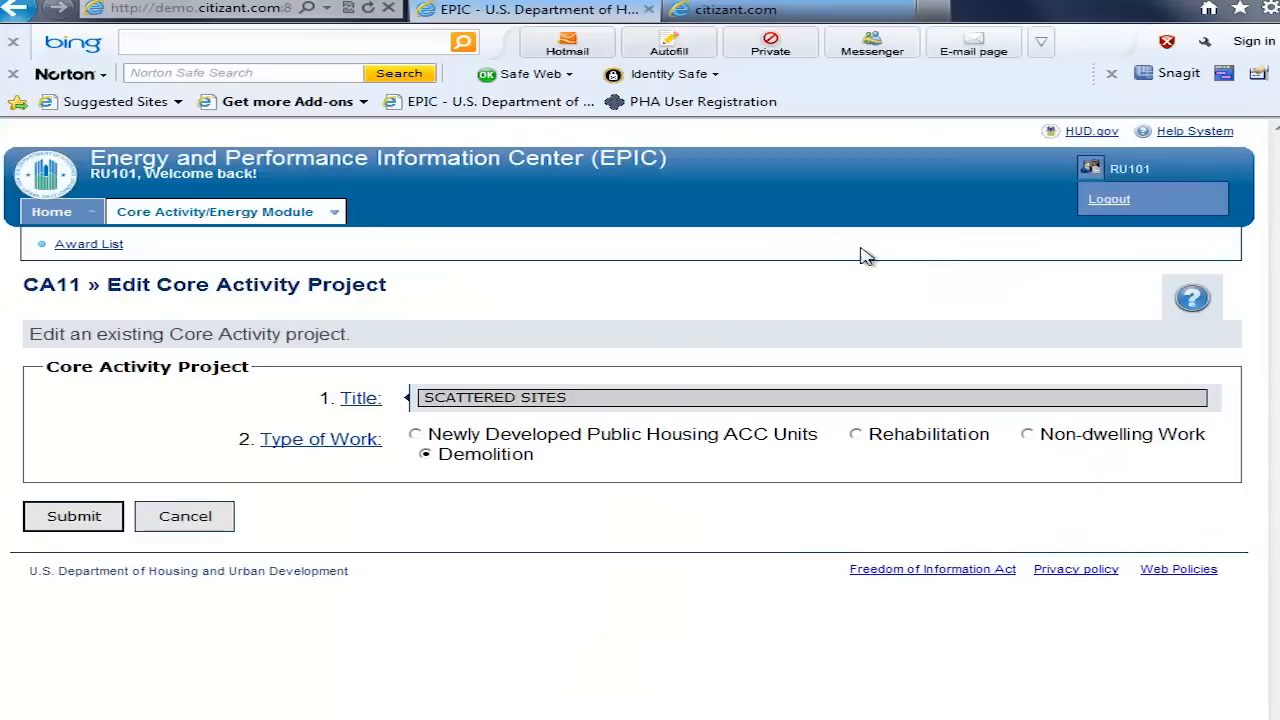
{"action": "left_click", "coordinate": [857, 435]}
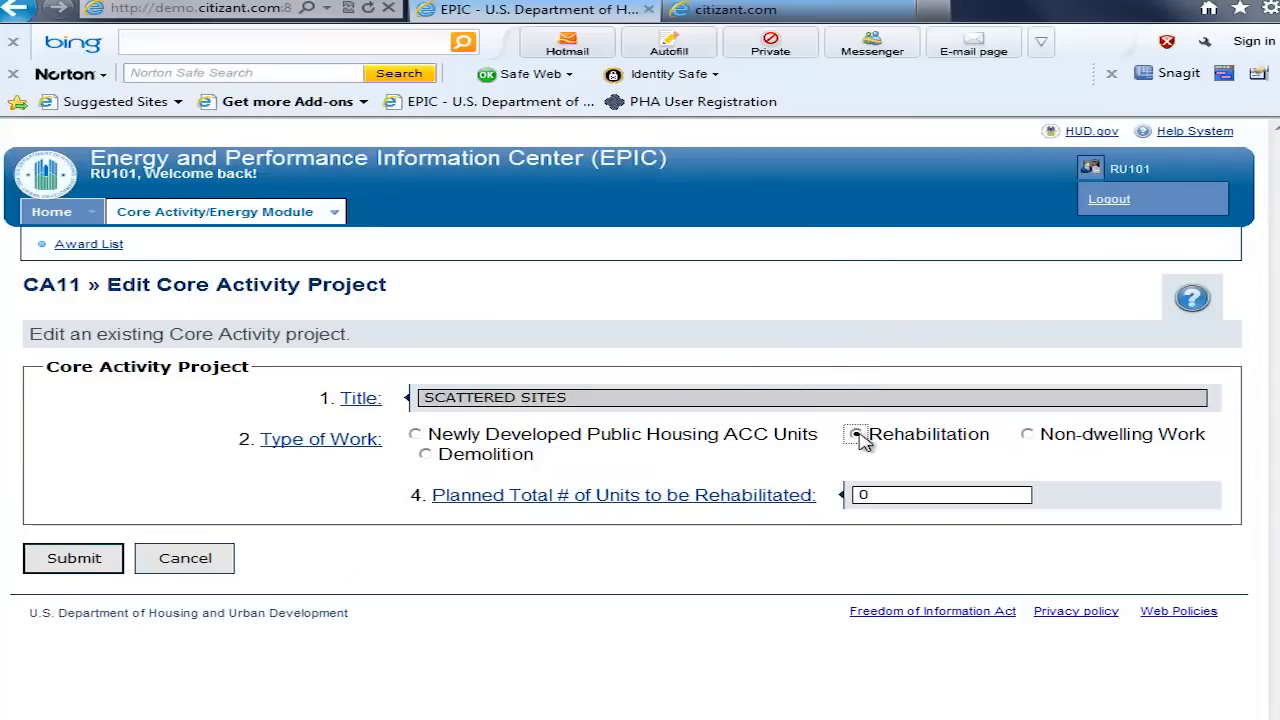
{"action": "left_click", "coordinate": [74, 558]}
{"action": "left_click_drag", "start_coordinate": [886, 577], "coordinate": [808, 571]}
{"action": "type", "text": "20"}
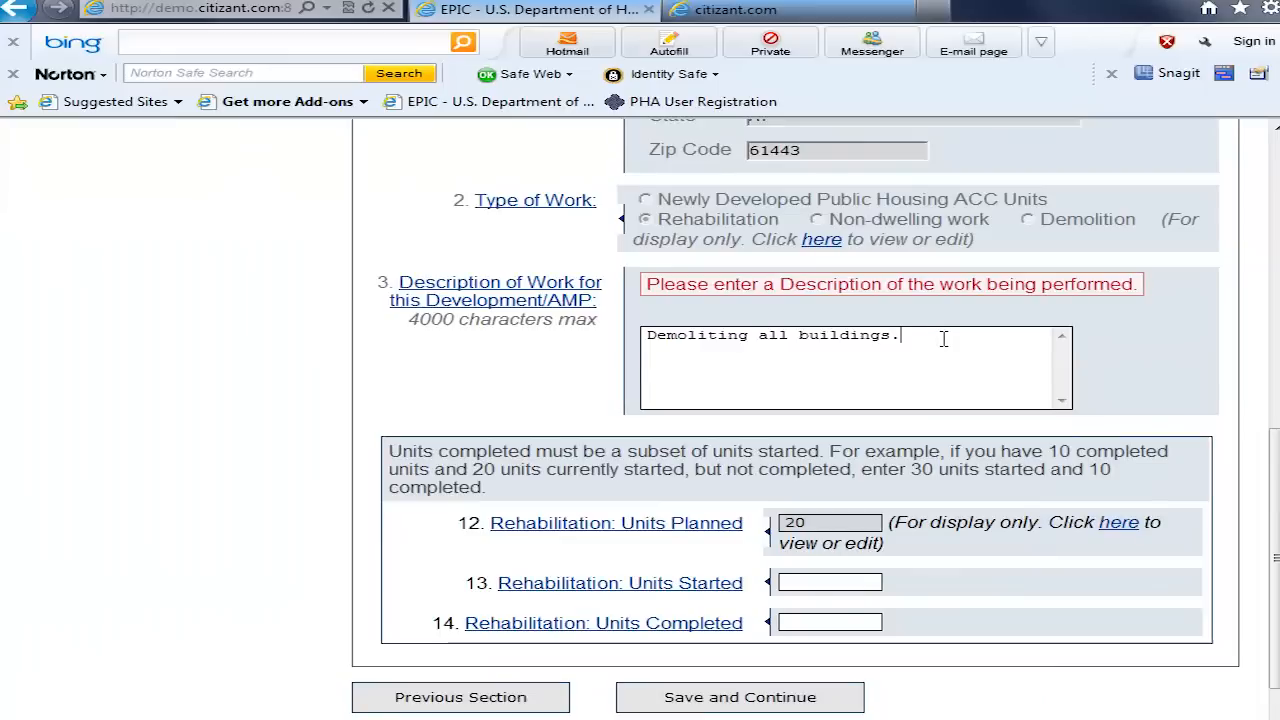
Step: Replace the description of work with "Rehabilitating two multifamily buildings."
{"action": "left_click_drag", "start_coordinate": [943, 337], "coordinate": [642, 336]}
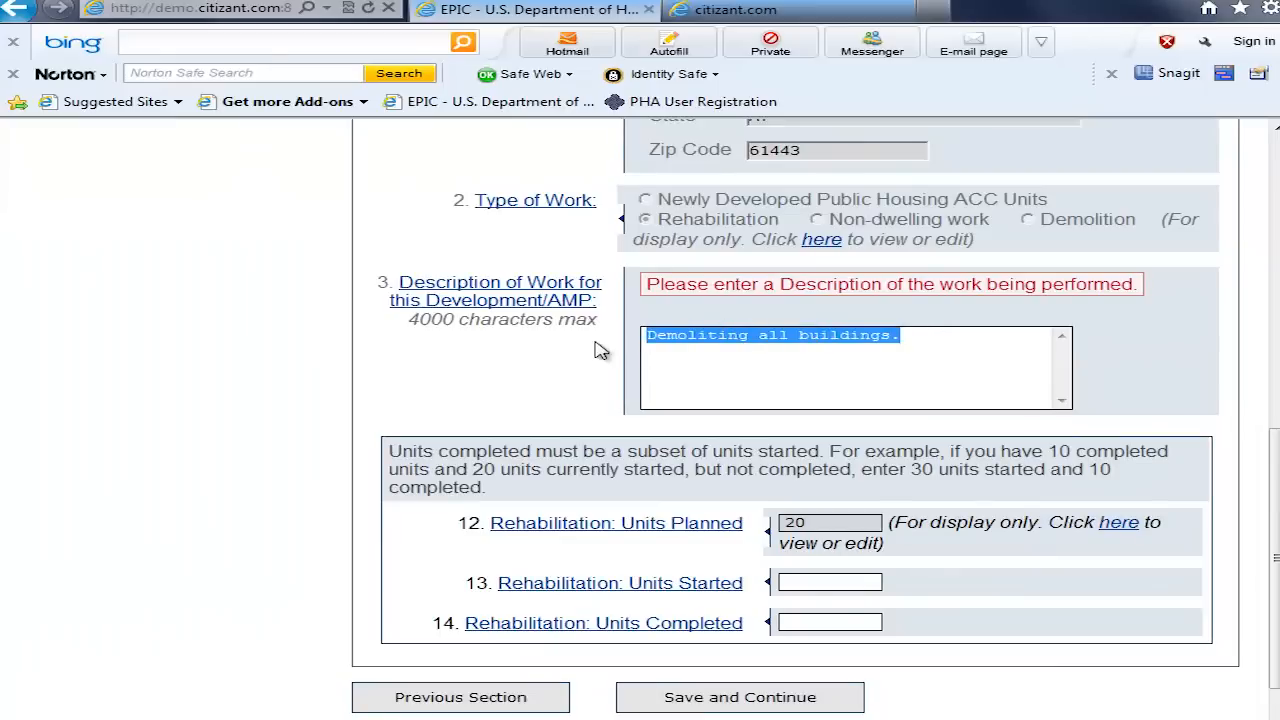
{"action": "type", "text": "Re"}
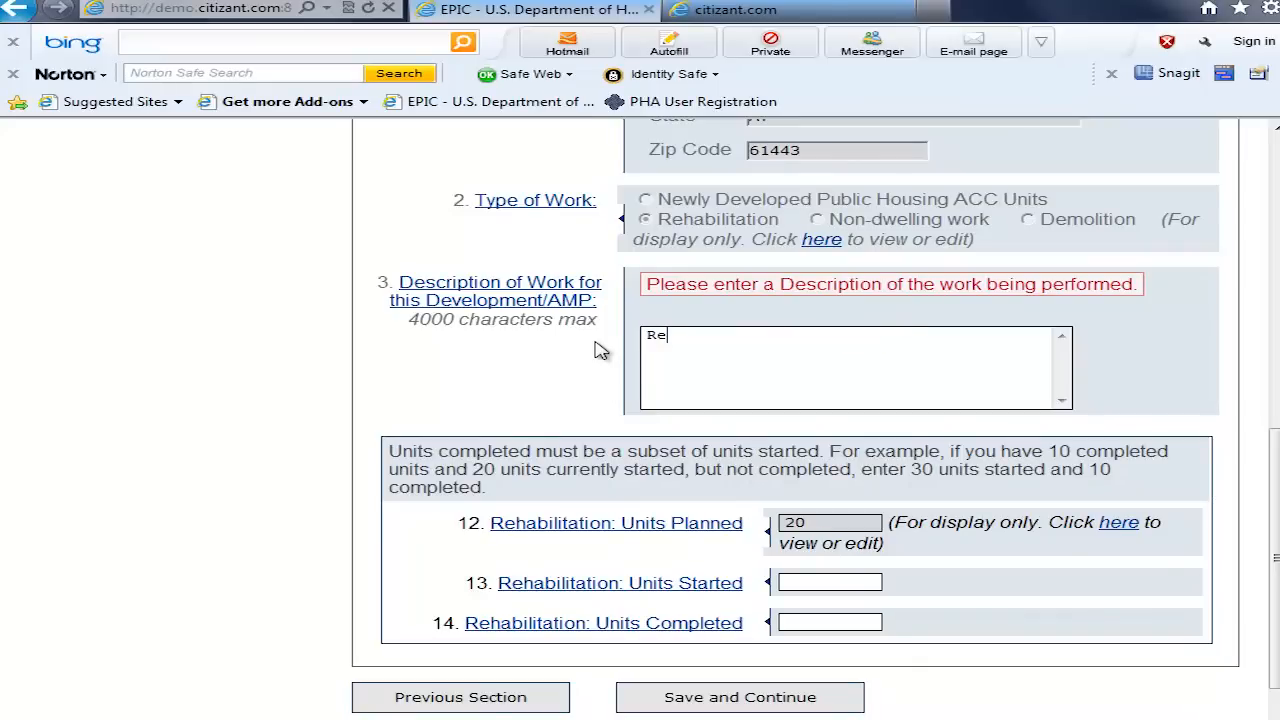
{"action": "type", "text": "habilitating two"}
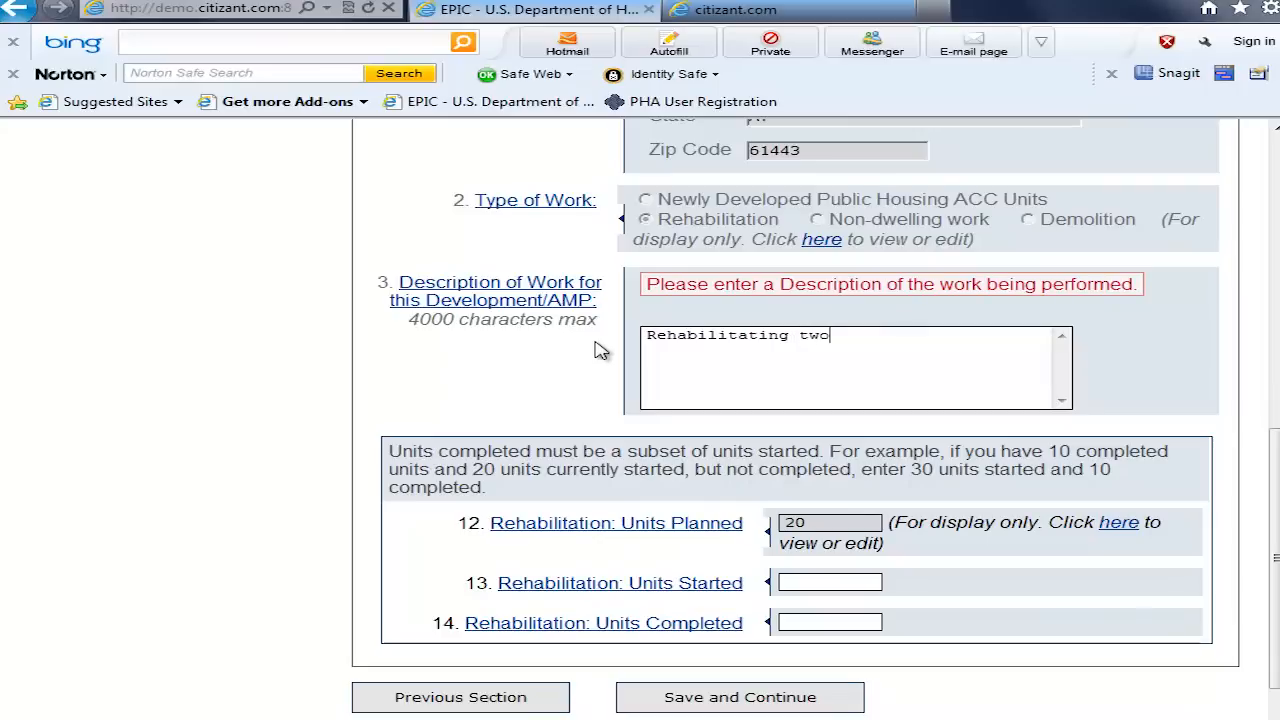
{"action": "type", "text": " multifamily buildings."}
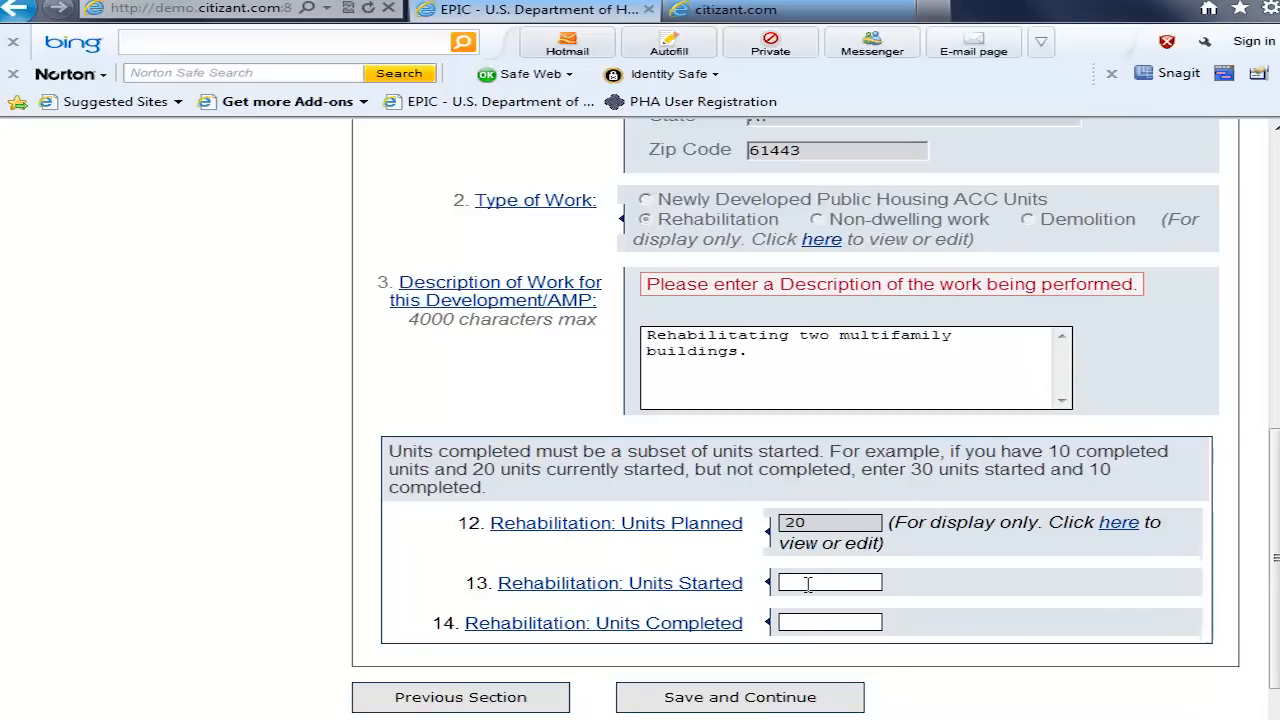
Step: Enter the rehabilitation units started and 5 units completed, and save the section to continue to Energy Efficiency Measures
{"action": "type", "text": "0"}
{"action": "left_click", "coordinate": [820, 622]}
{"action": "type", "text": "5"}
{"action": "left_click", "coordinate": [737, 700]}
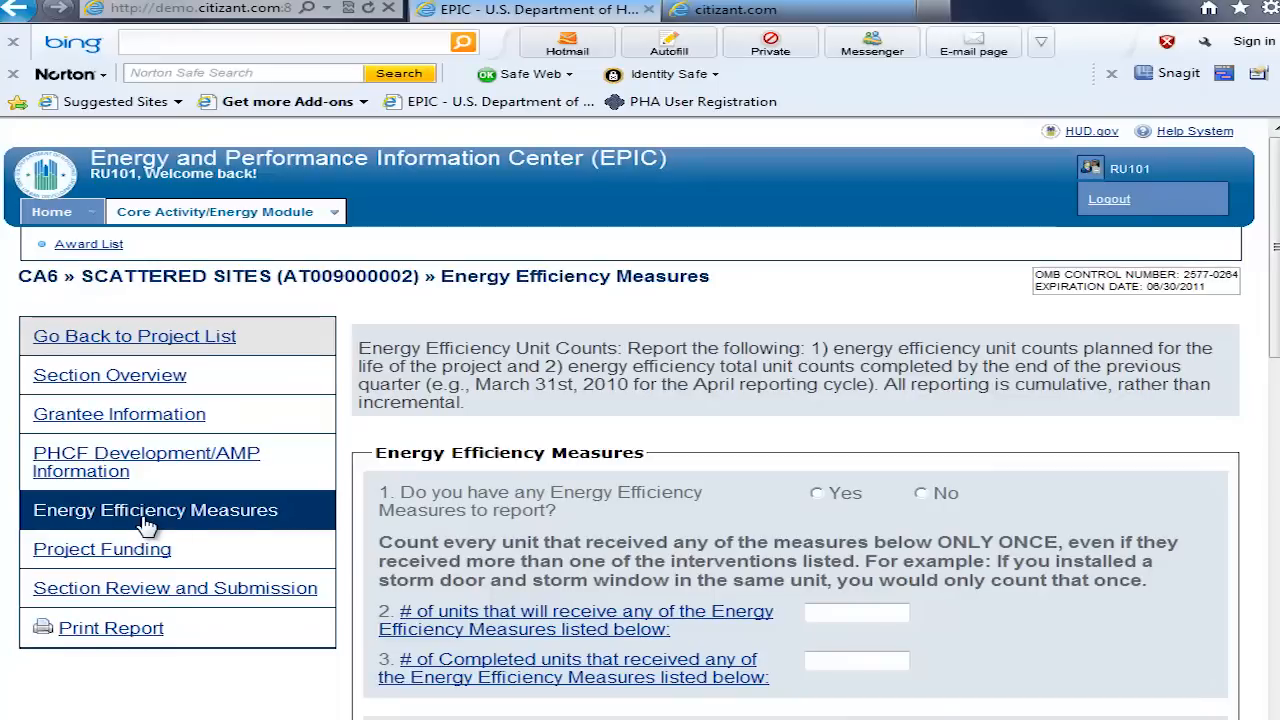
Step: Try the No answer for having Energy Efficiency Measures to report, and set the answer back to Yes
{"action": "left_click", "coordinate": [818, 496]}
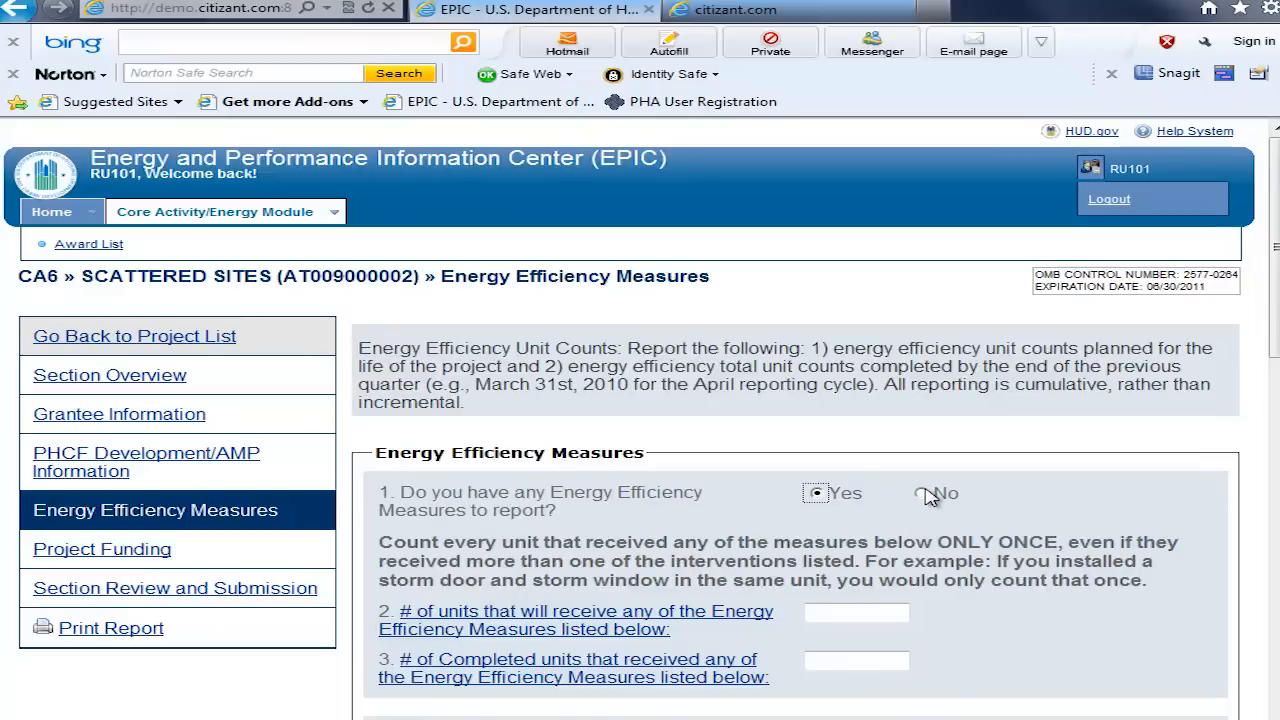
{"action": "left_click", "coordinate": [921, 493]}
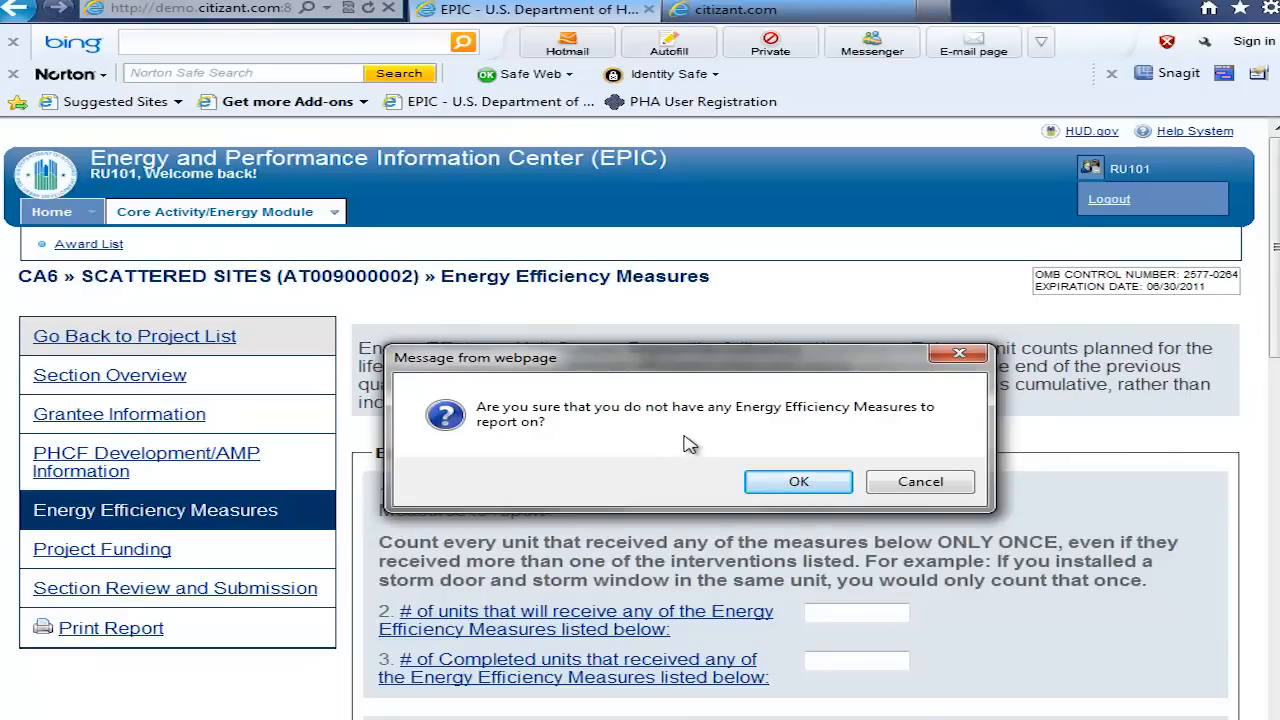
{"action": "left_click", "coordinate": [806, 481]}
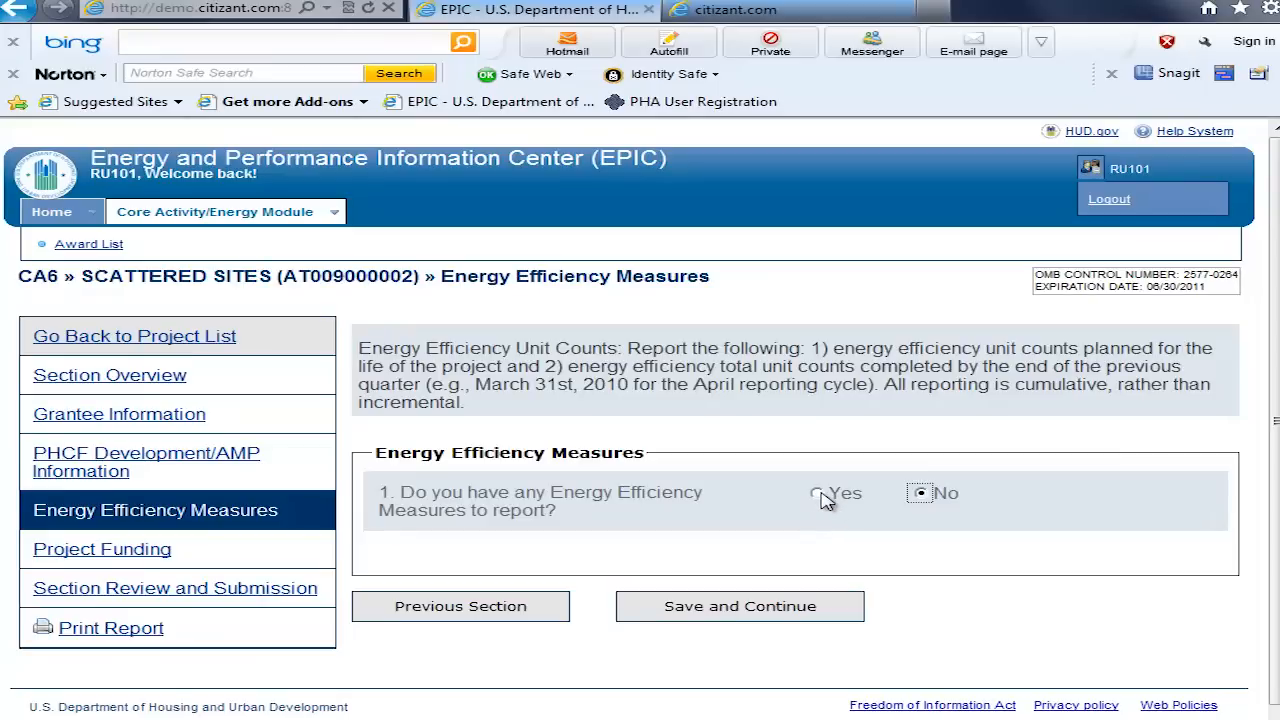
{"action": "left_click", "coordinate": [825, 500]}
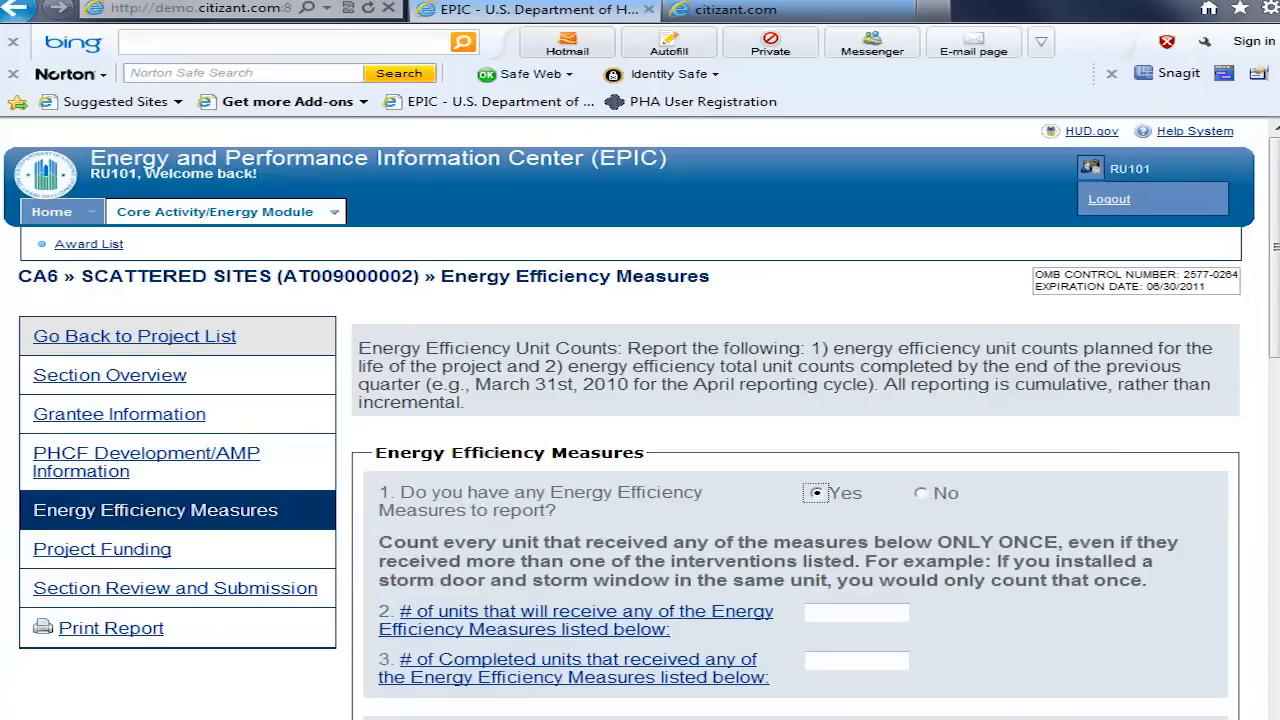
Step: Enter 20 units that will receive any of the Energy Efficiency Measures and 5 completed units
{"action": "scroll", "coordinate": [1276, 250], "scroll_direction": "down", "scroll_amount": 2}
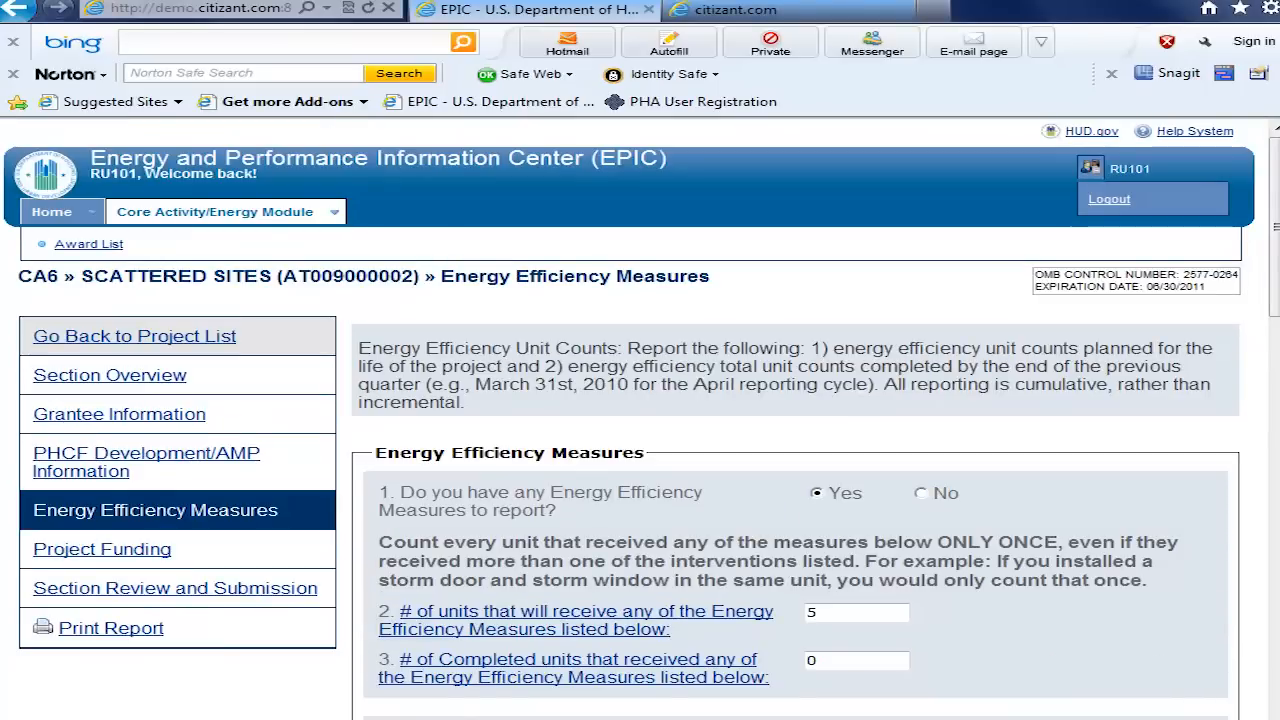
{"action": "left_click_drag", "start_coordinate": [820, 611], "coordinate": [806, 611]}
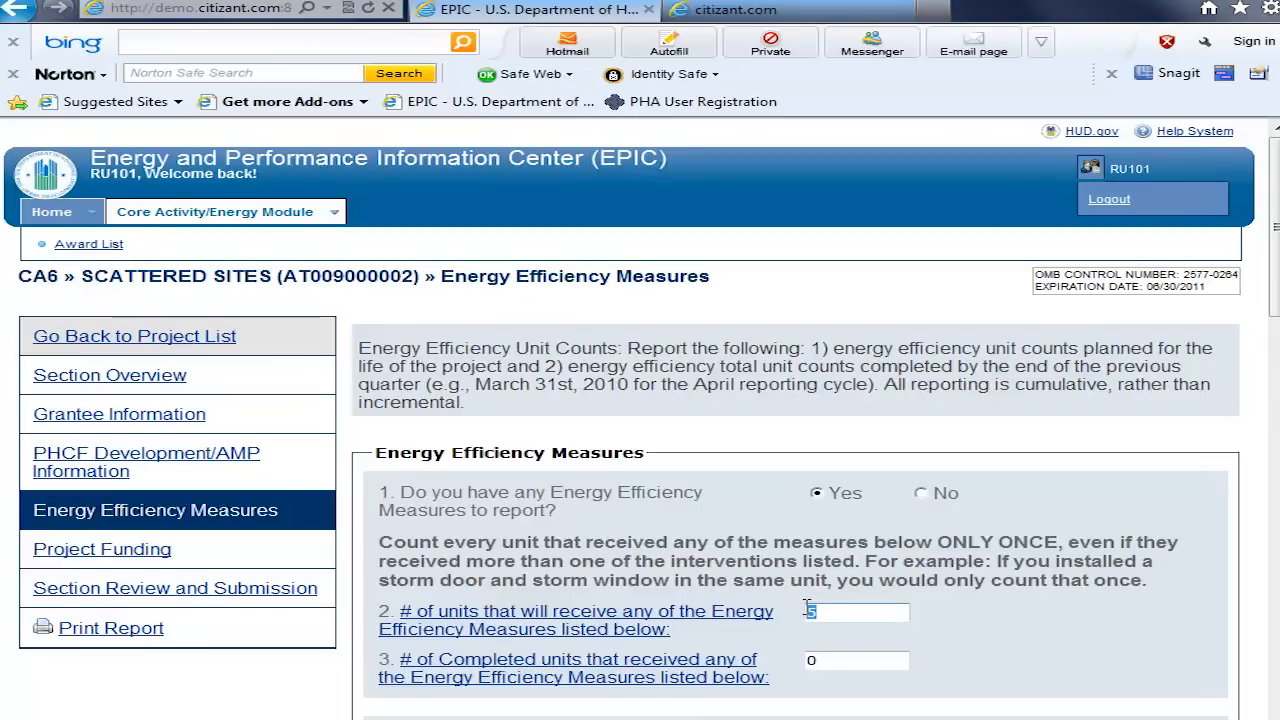
{"action": "type", "text": "0"}
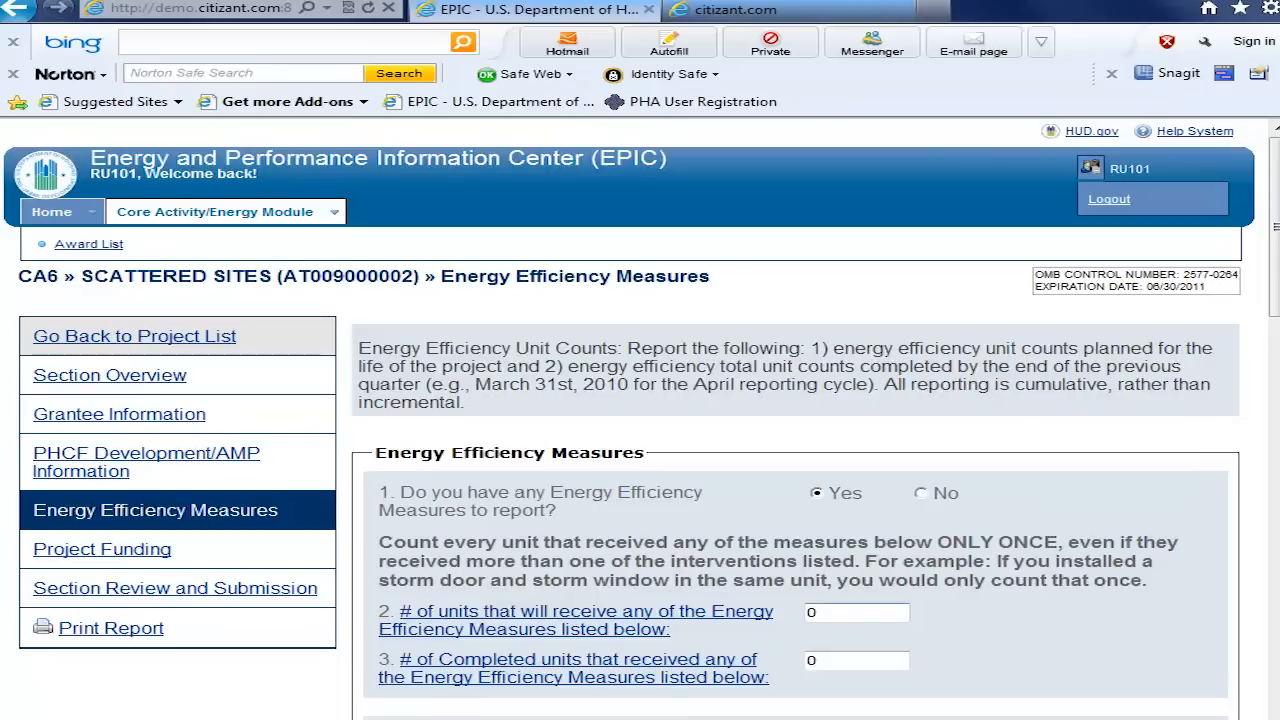
{"action": "double_click", "coordinate": [810, 613]}
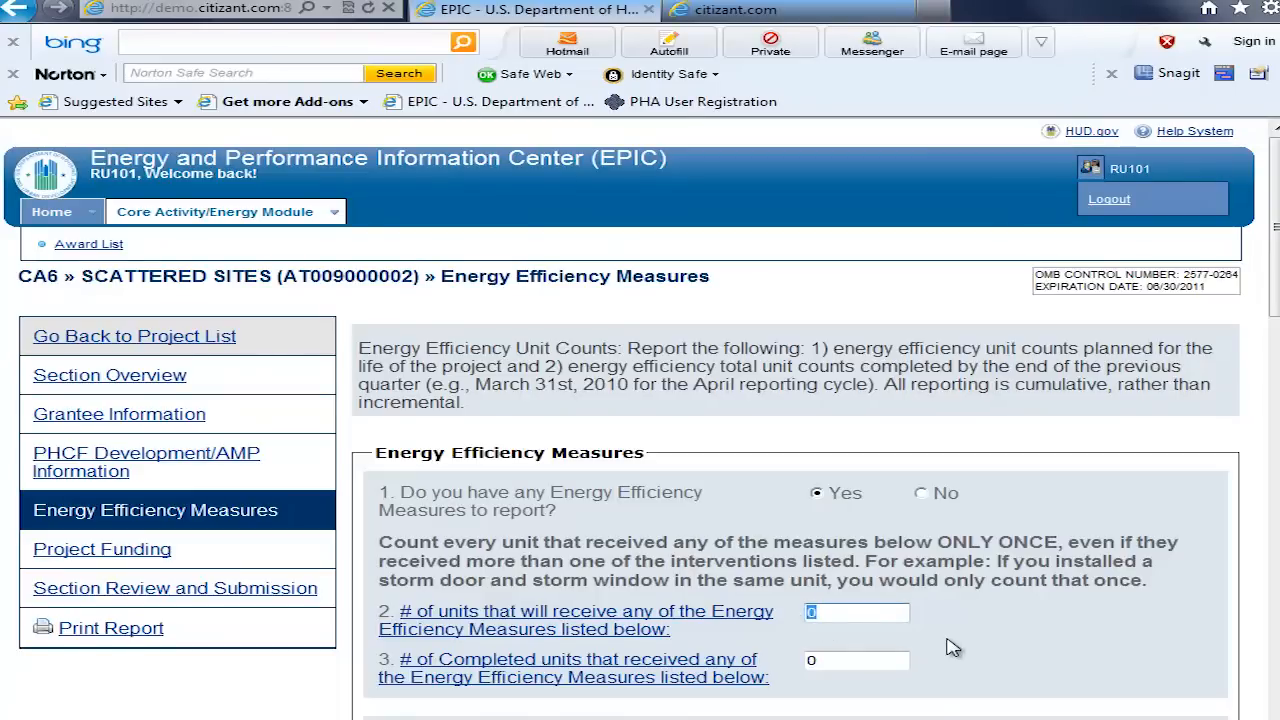
{"action": "type", "text": "20"}
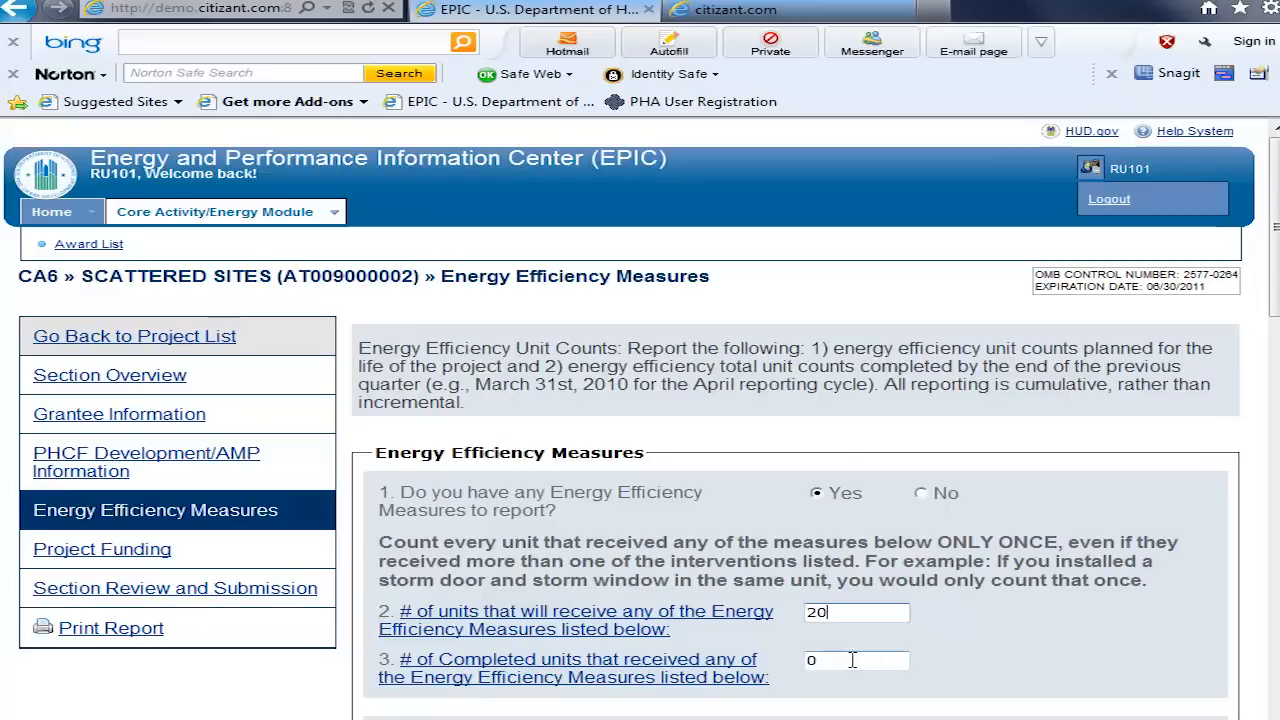
{"action": "left_click_drag", "start_coordinate": [844, 660], "coordinate": [787, 669]}
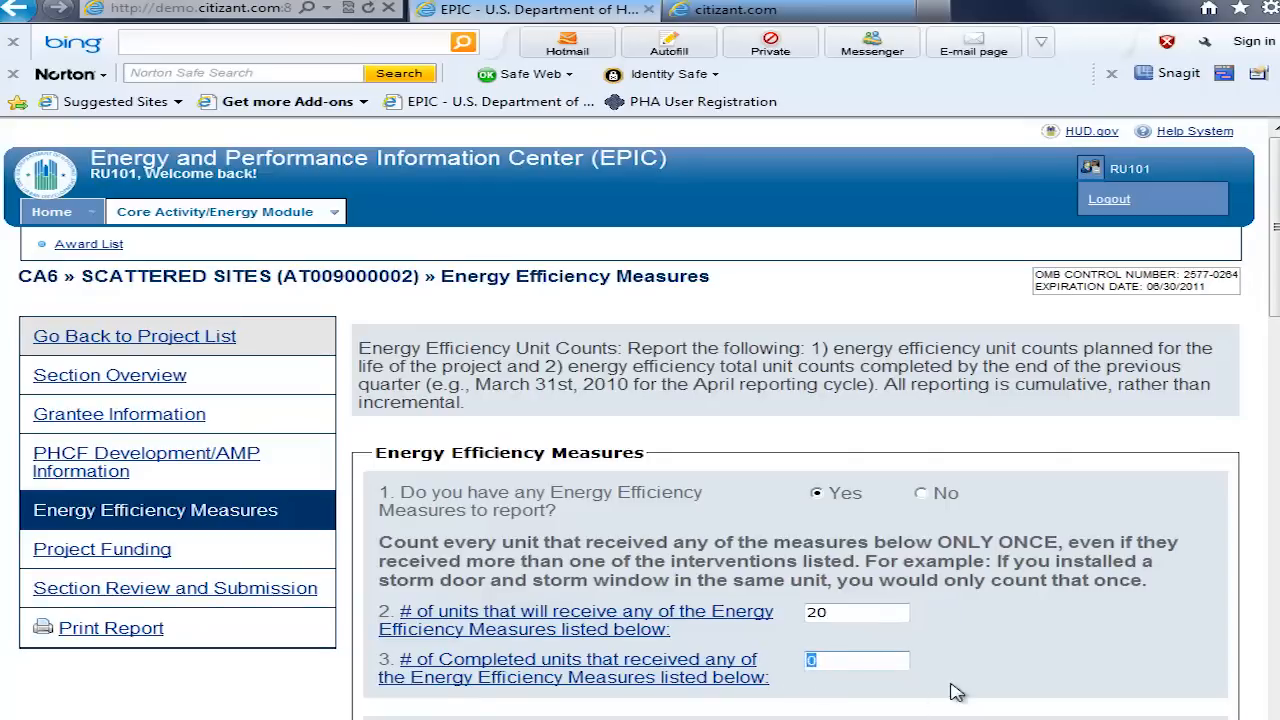
{"action": "type", "text": "5"}
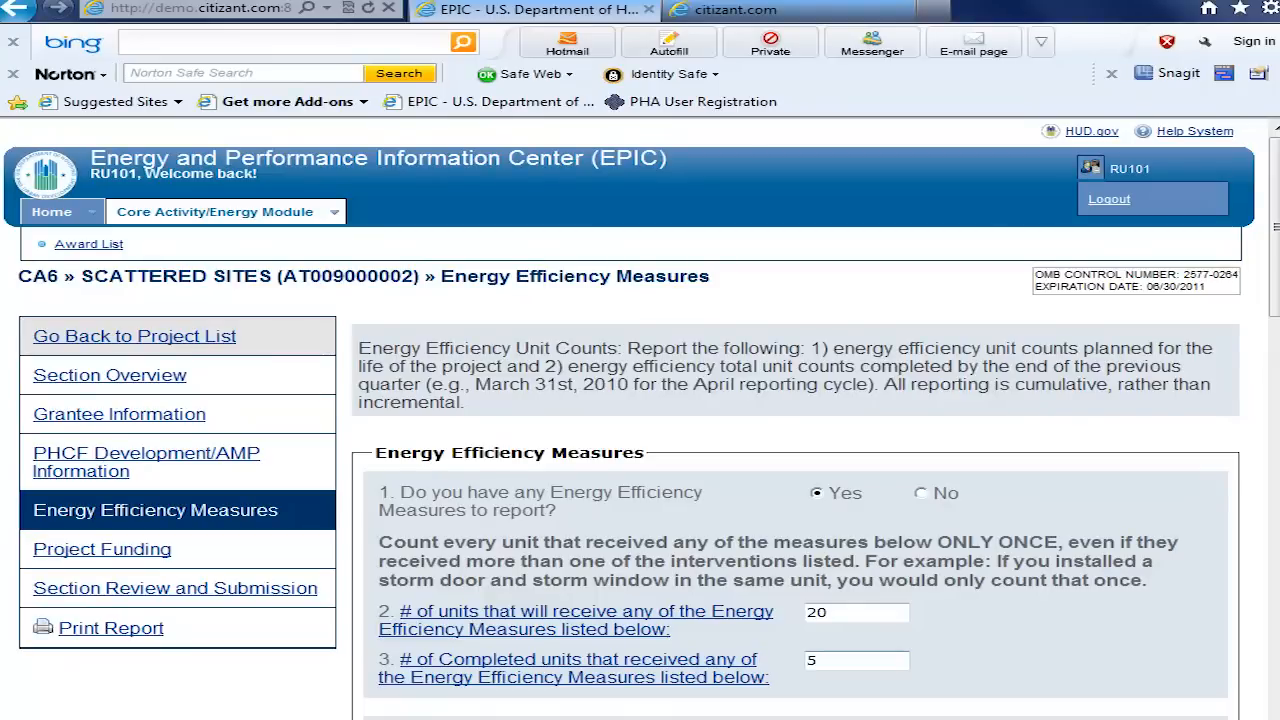
Step: Expand all the energy efficiency measure categories to view their questions, and collapse them all again
{"action": "scroll", "coordinate": [640, 418], "scroll_direction": "down", "scroll_amount": 5}
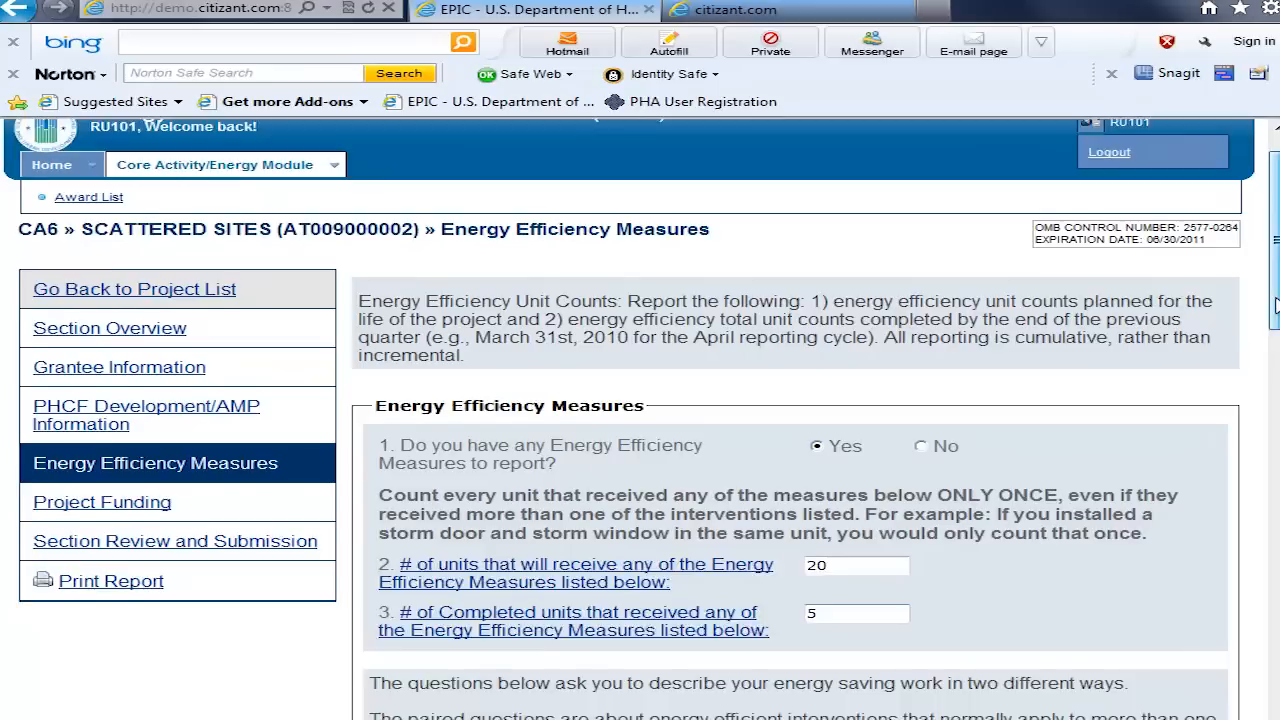
{"action": "scroll", "coordinate": [640, 418], "scroll_direction": "down", "scroll_amount": 6}
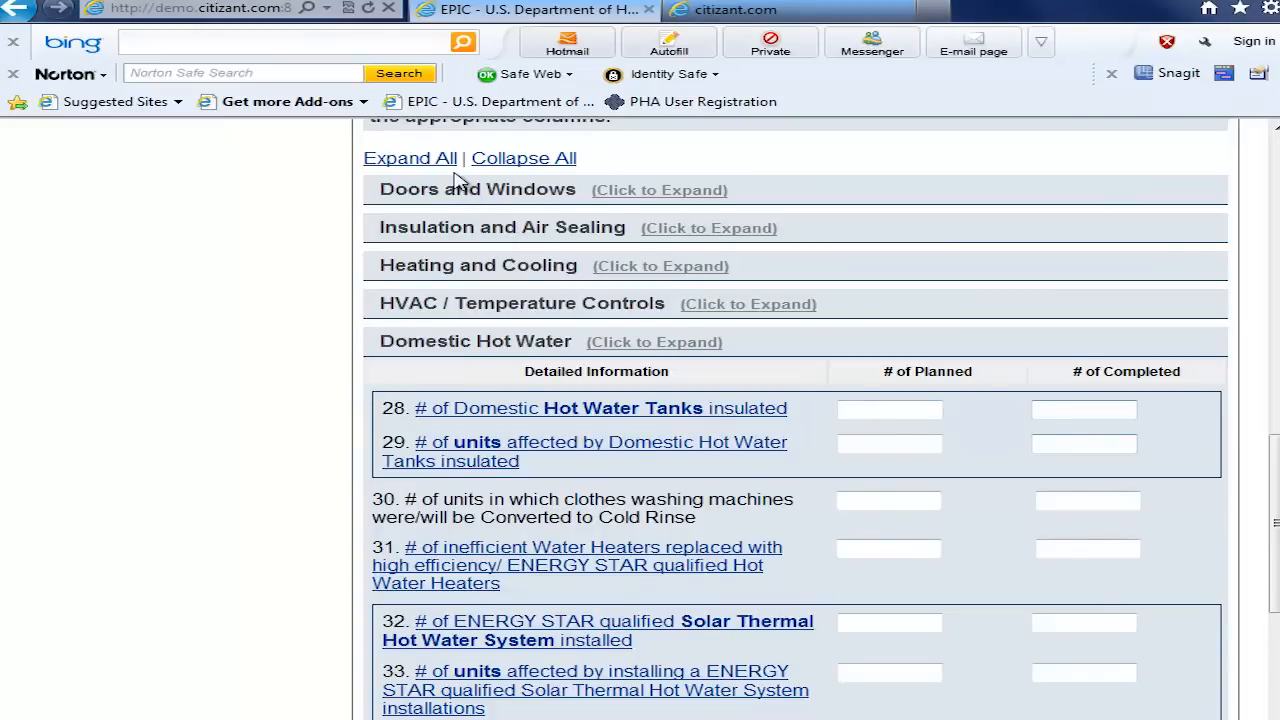
{"action": "left_click", "coordinate": [418, 160]}
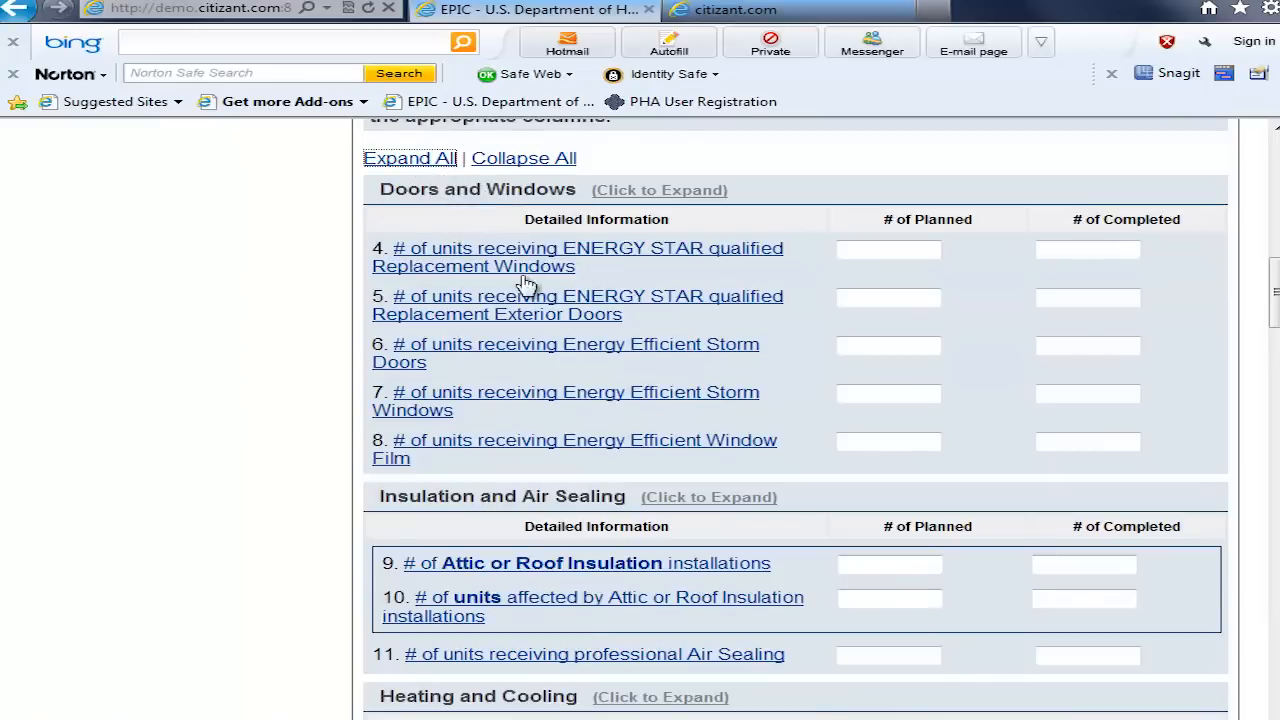
{"action": "left_click", "coordinate": [545, 160]}
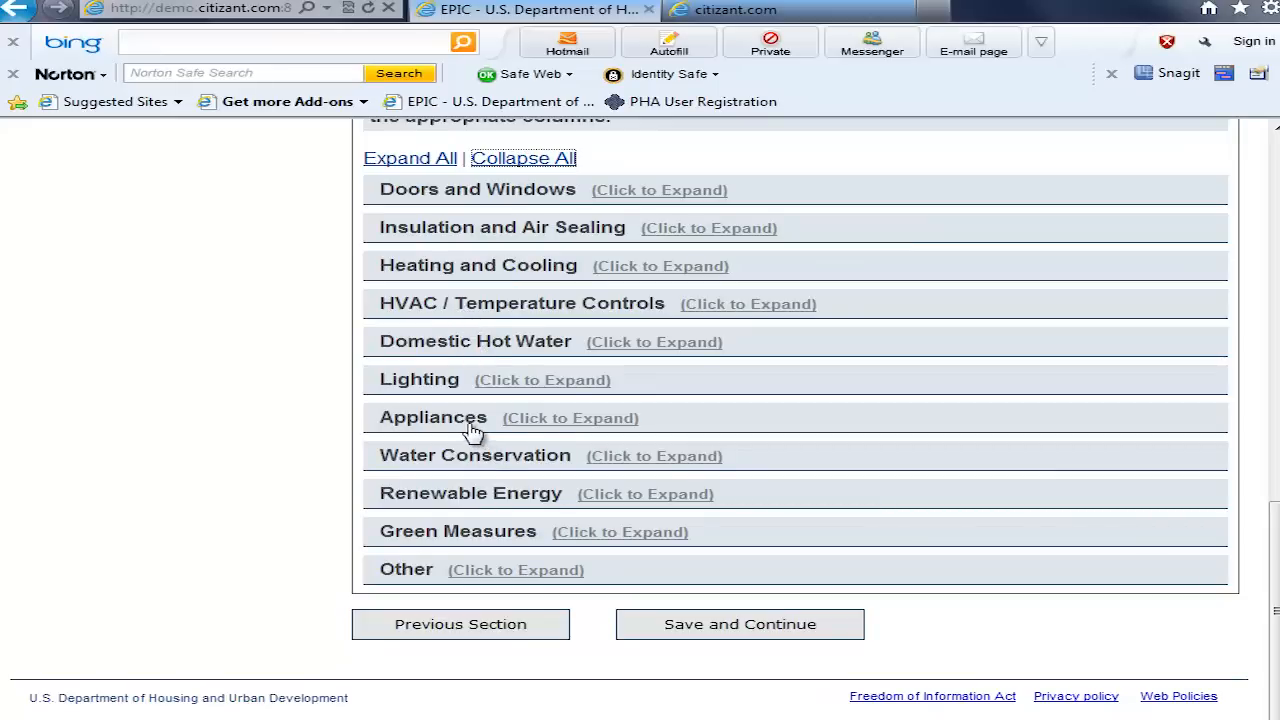
Step: Enter 20 planned and 5 completed ENERGY STAR window AC replacements under Appliances, and collapse that category
{"action": "left_click", "coordinate": [567, 420]}
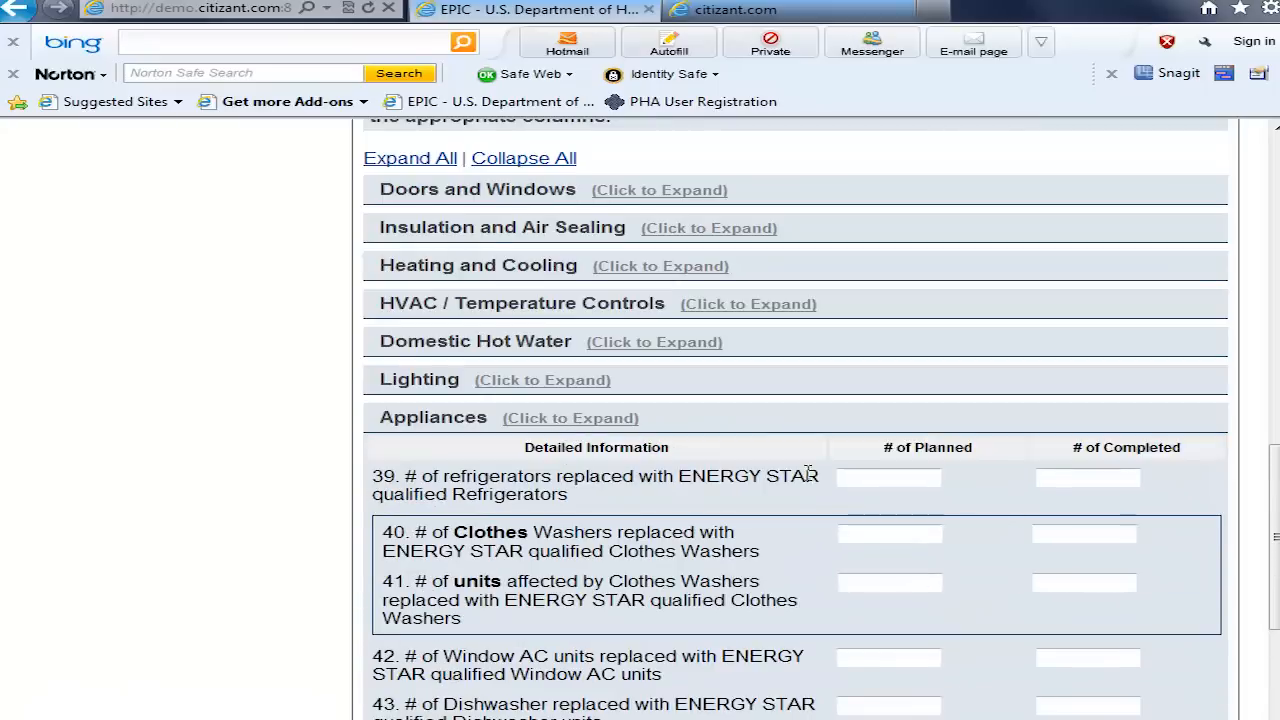
{"action": "left_click_drag", "start_coordinate": [1275, 500], "coordinate": [1275, 570]}
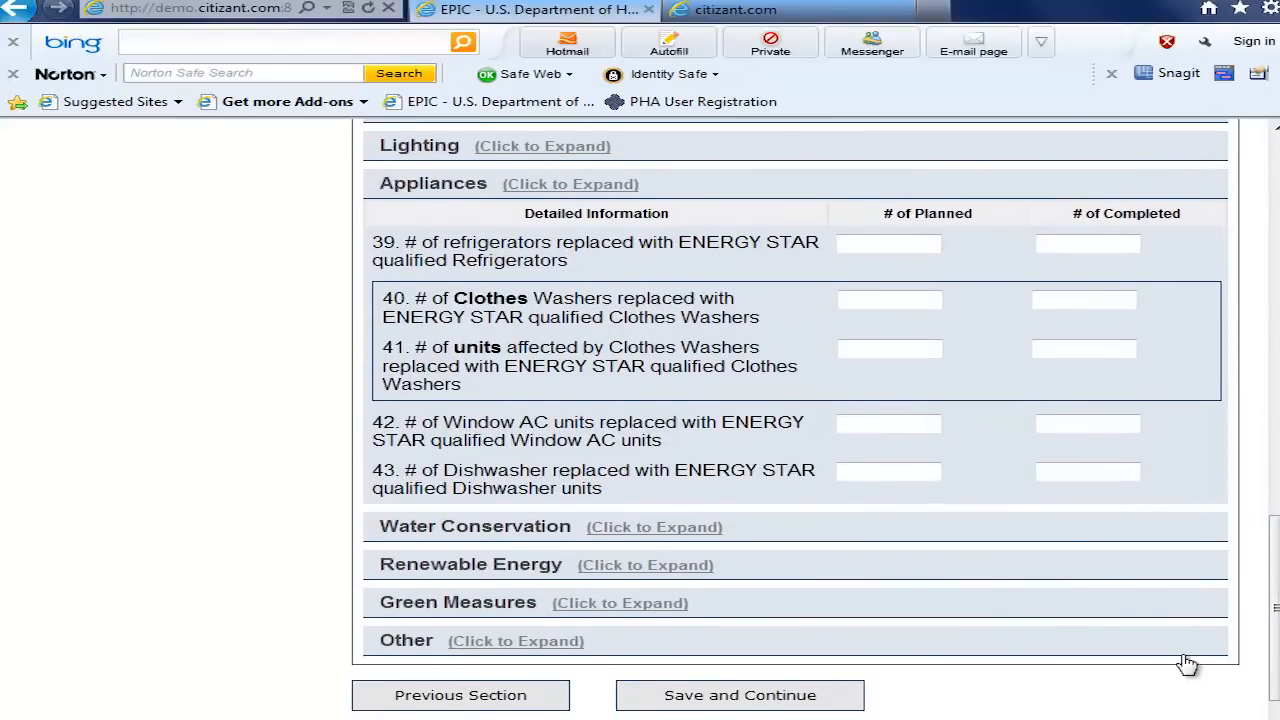
{"action": "left_click", "coordinate": [882, 420]}
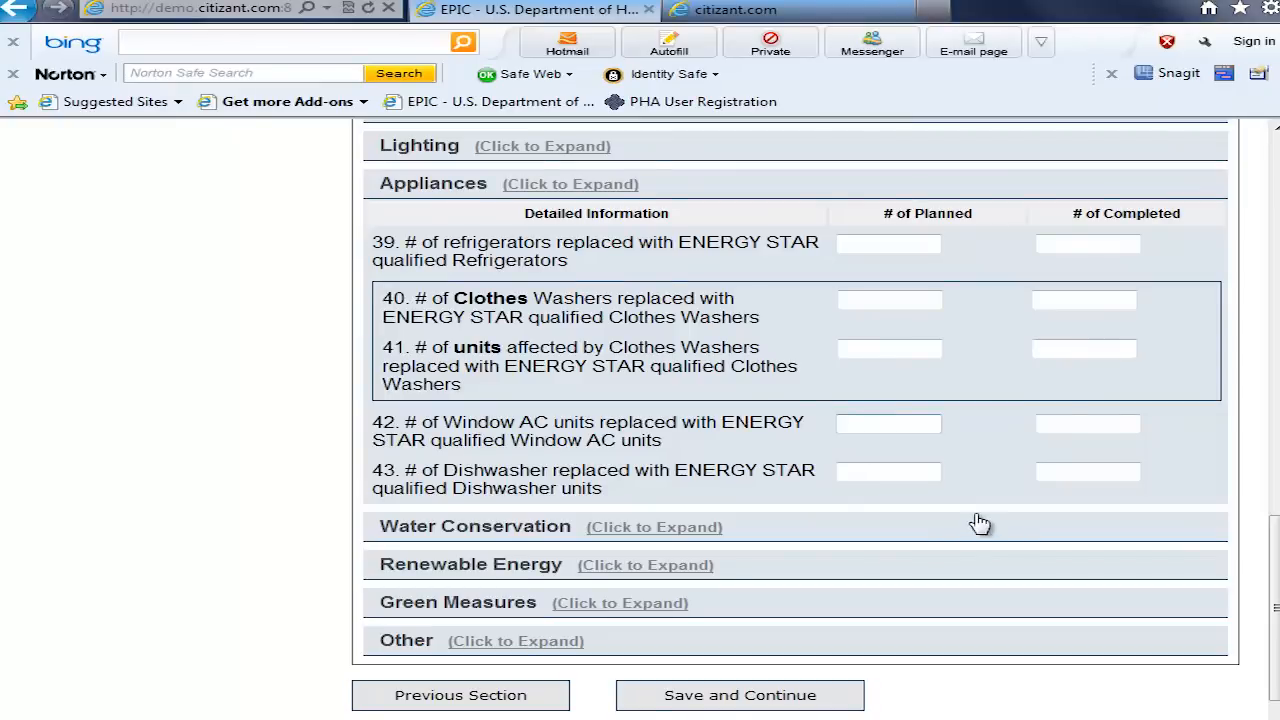
{"action": "type", "text": "20"}
{"action": "left_click", "coordinate": [1068, 423]}
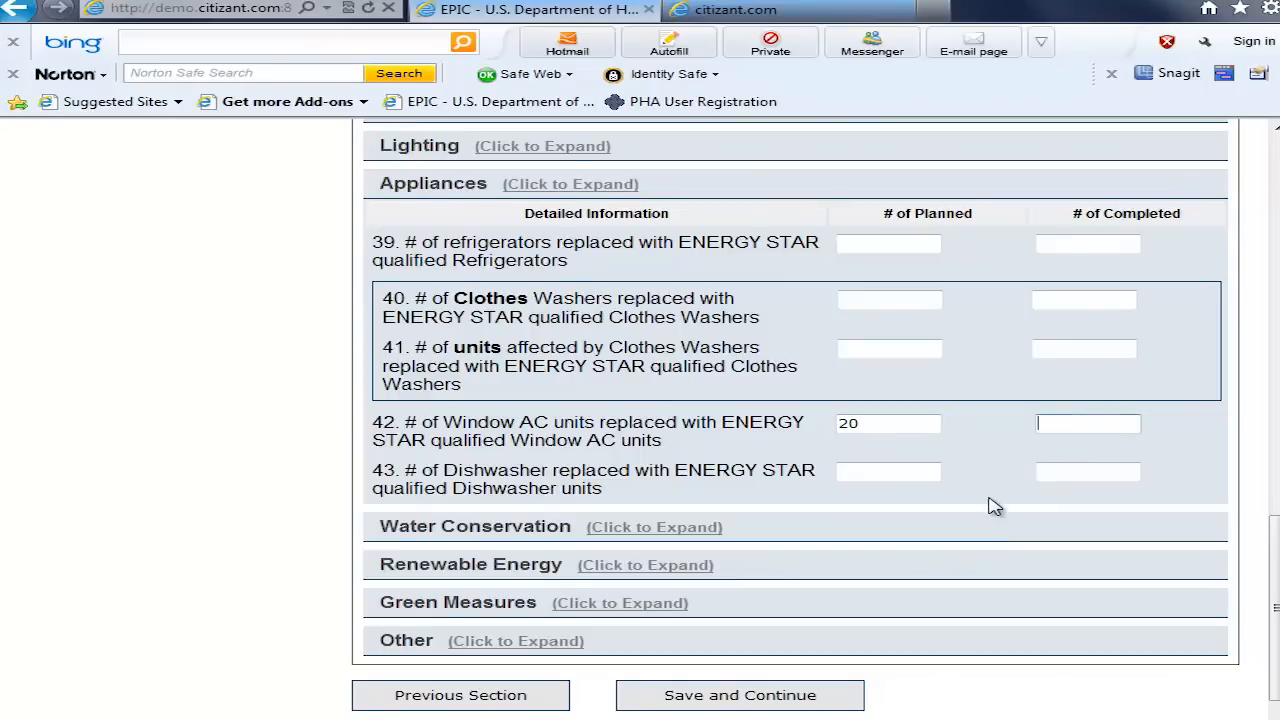
{"action": "type", "text": "5"}
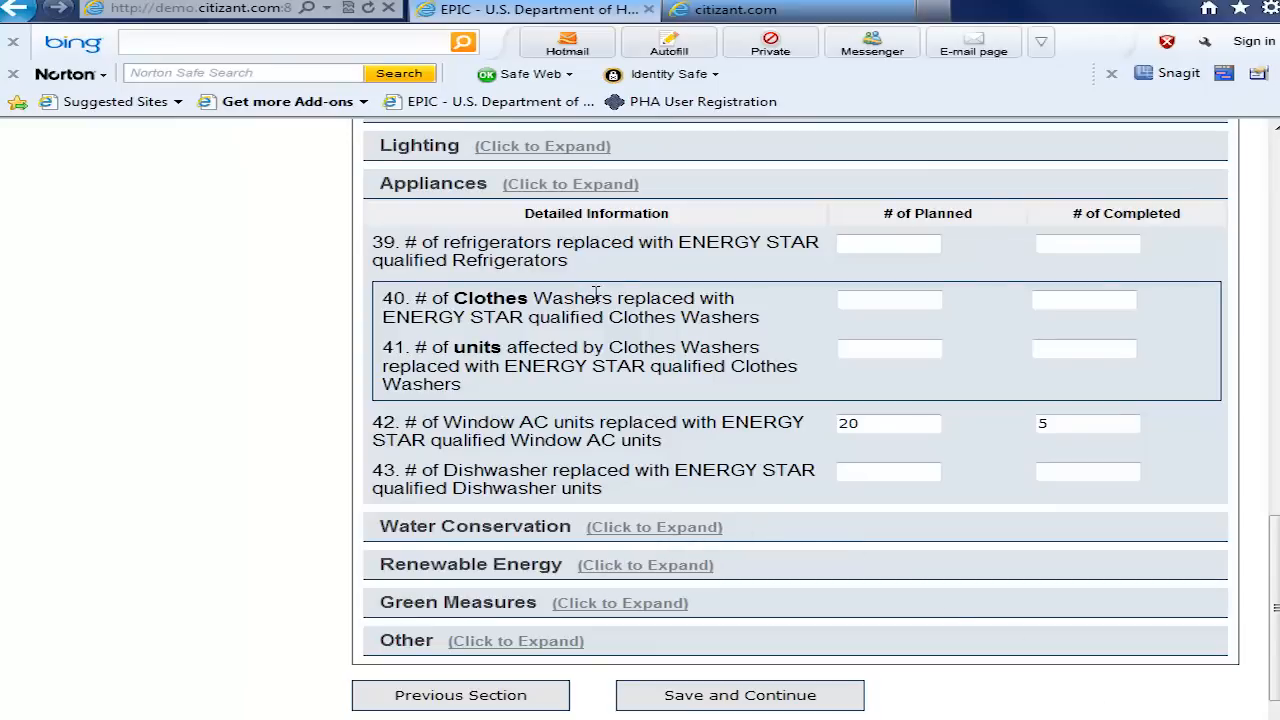
{"action": "left_click", "coordinate": [590, 184]}
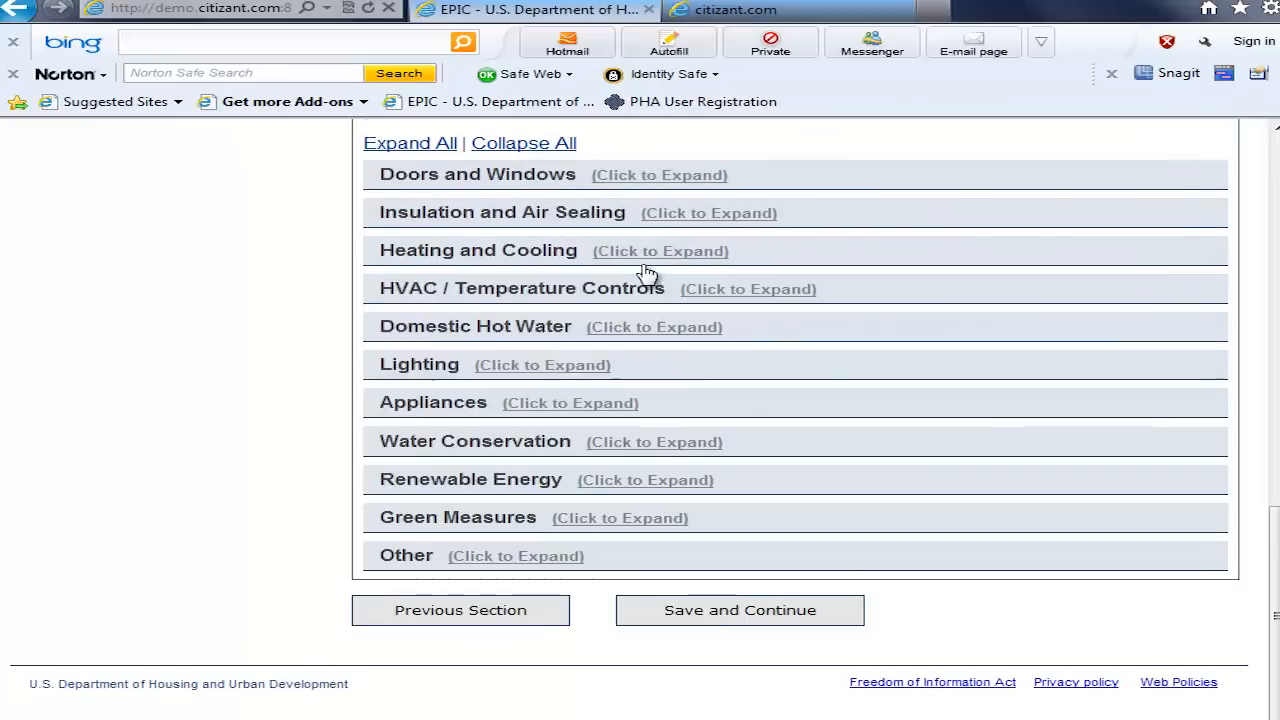
Step: Enter 20 planned and 10 completed water-saving toilet replacements under Water Conservation, and collapse that category
{"action": "left_click", "coordinate": [648, 445]}
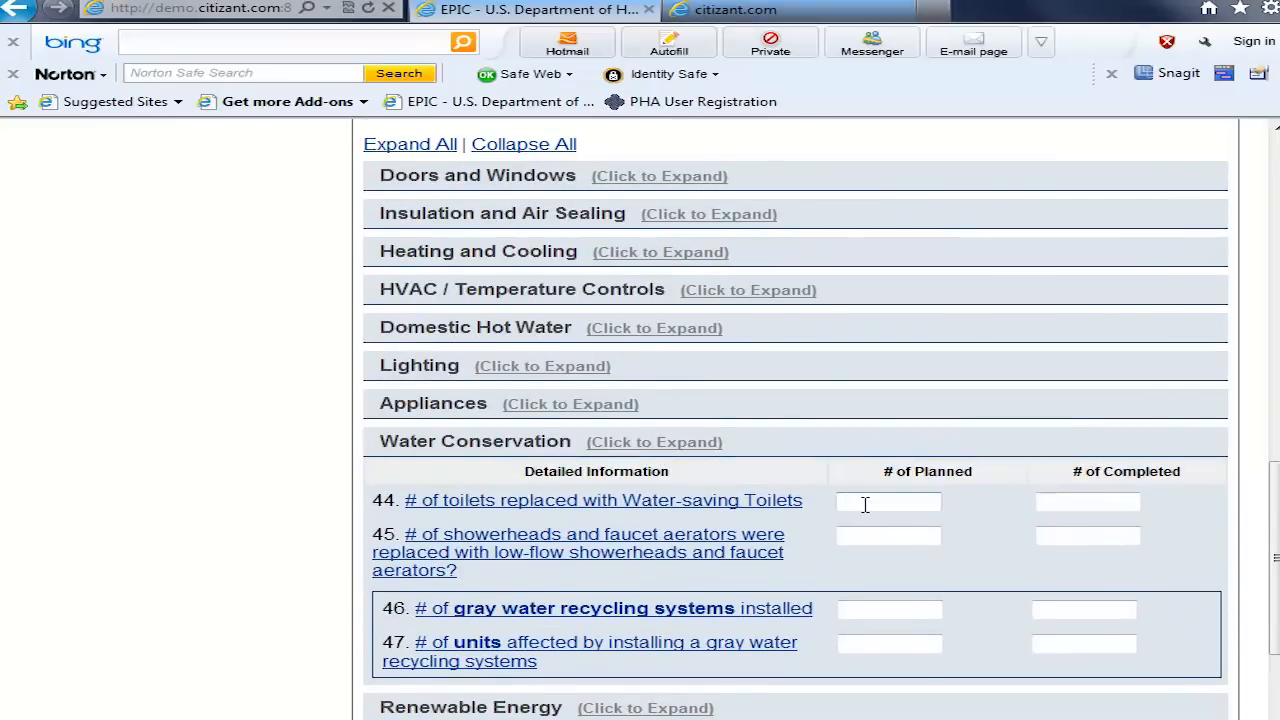
{"action": "left_click", "coordinate": [865, 503]}
{"action": "type", "text": "20"}
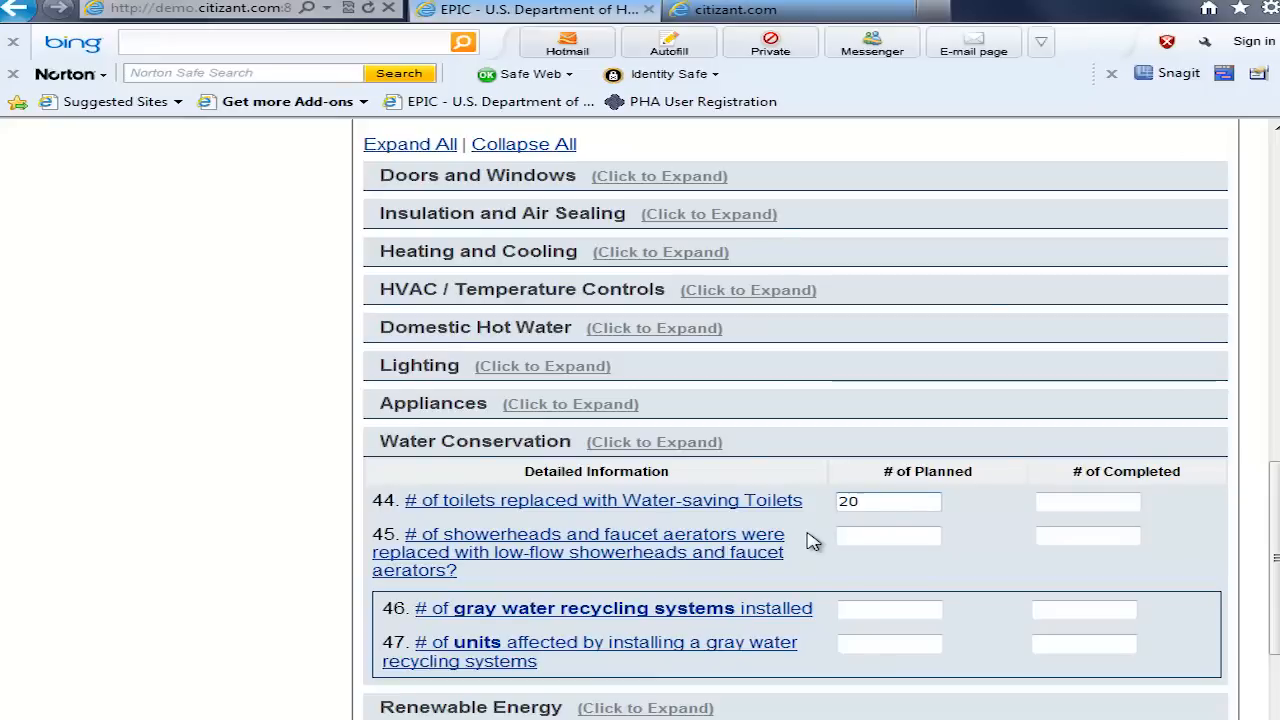
{"action": "left_click", "coordinate": [1095, 503]}
{"action": "type", "text": "10"}
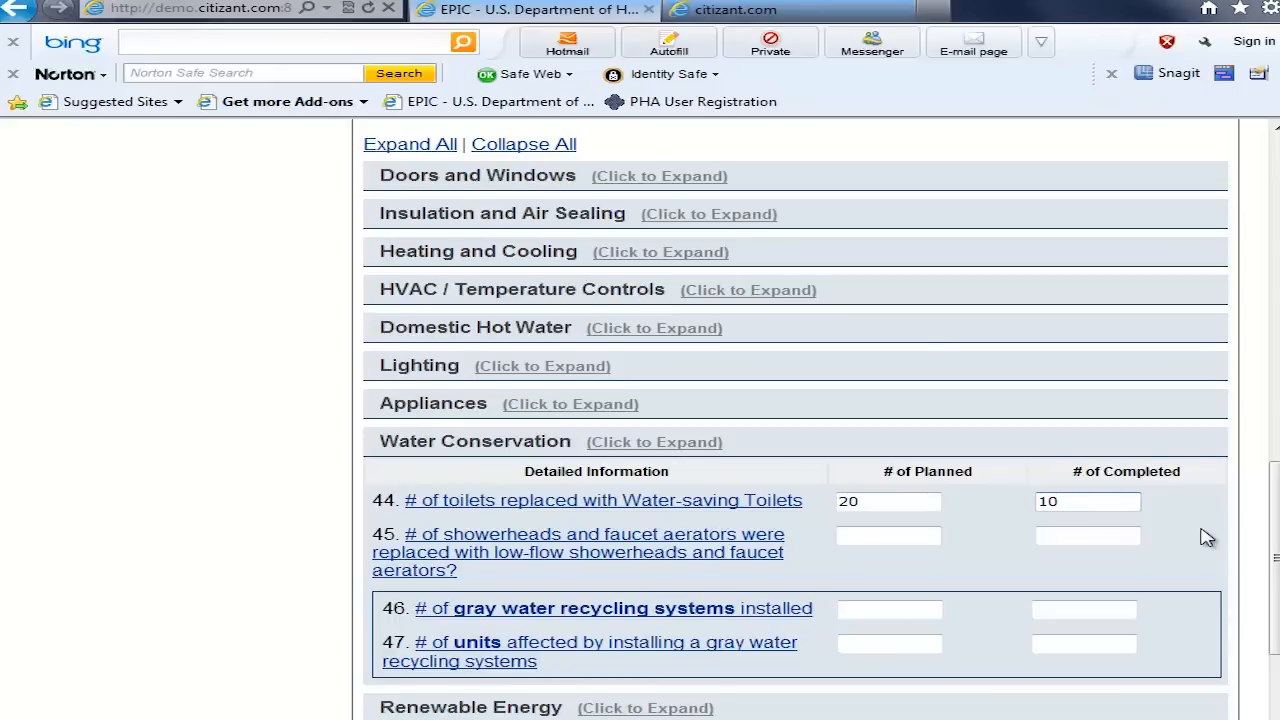
{"action": "left_click", "coordinate": [663, 445]}
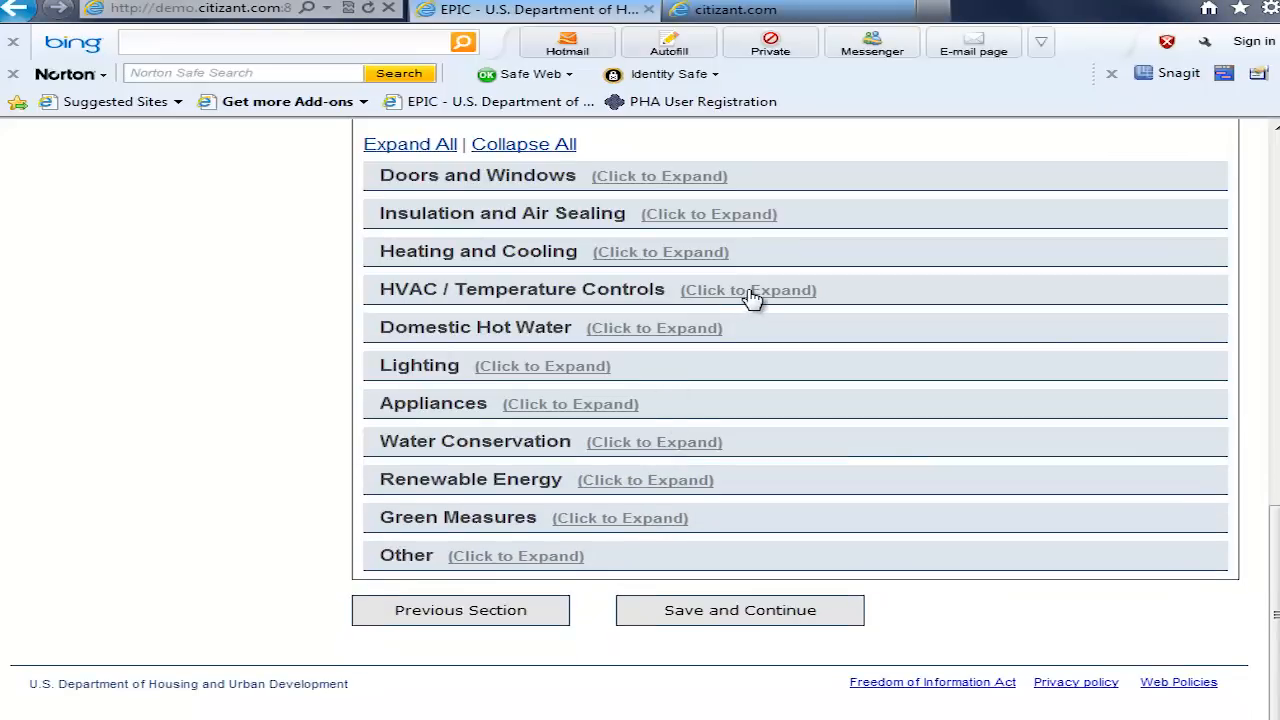
Step: Under Heating and Cooling, enter 1 planned furnace/boiler receiving Flue/Vent Dampers and 5 planned affected units
{"action": "left_click", "coordinate": [672, 255]}
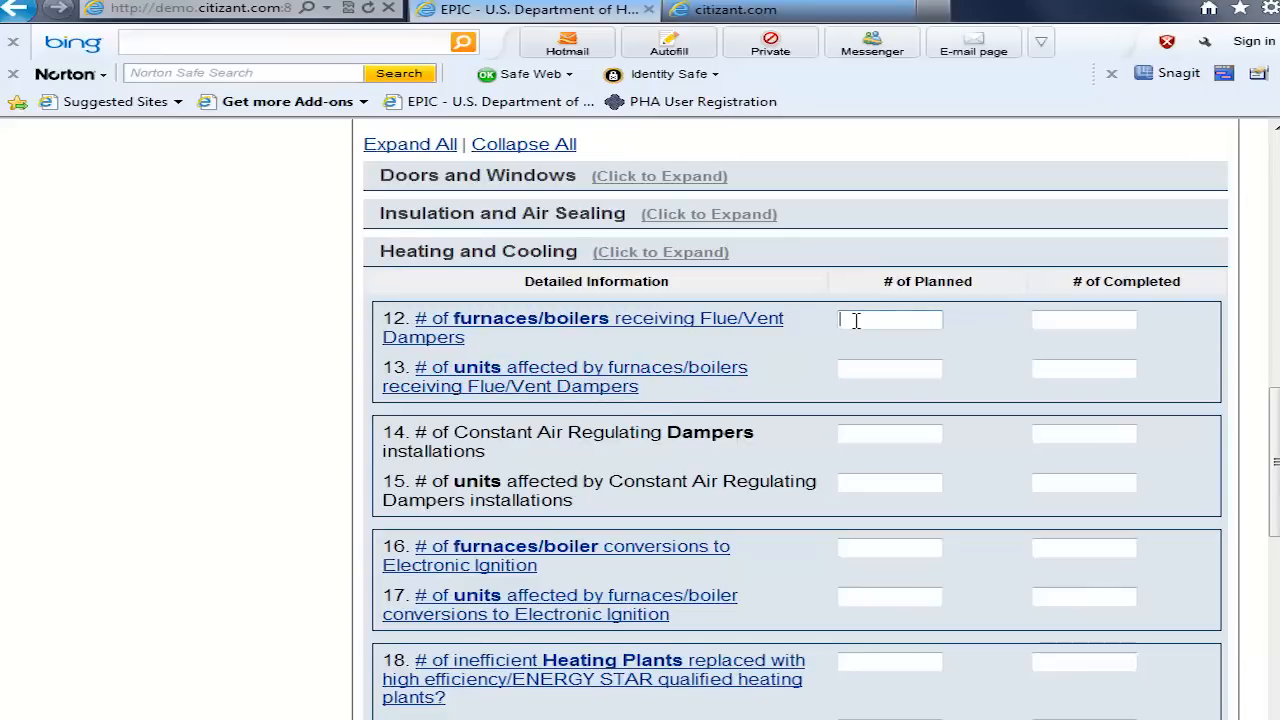
{"action": "type", "text": "1"}
{"action": "left_click", "coordinate": [858, 366]}
{"action": "type", "text": "5"}
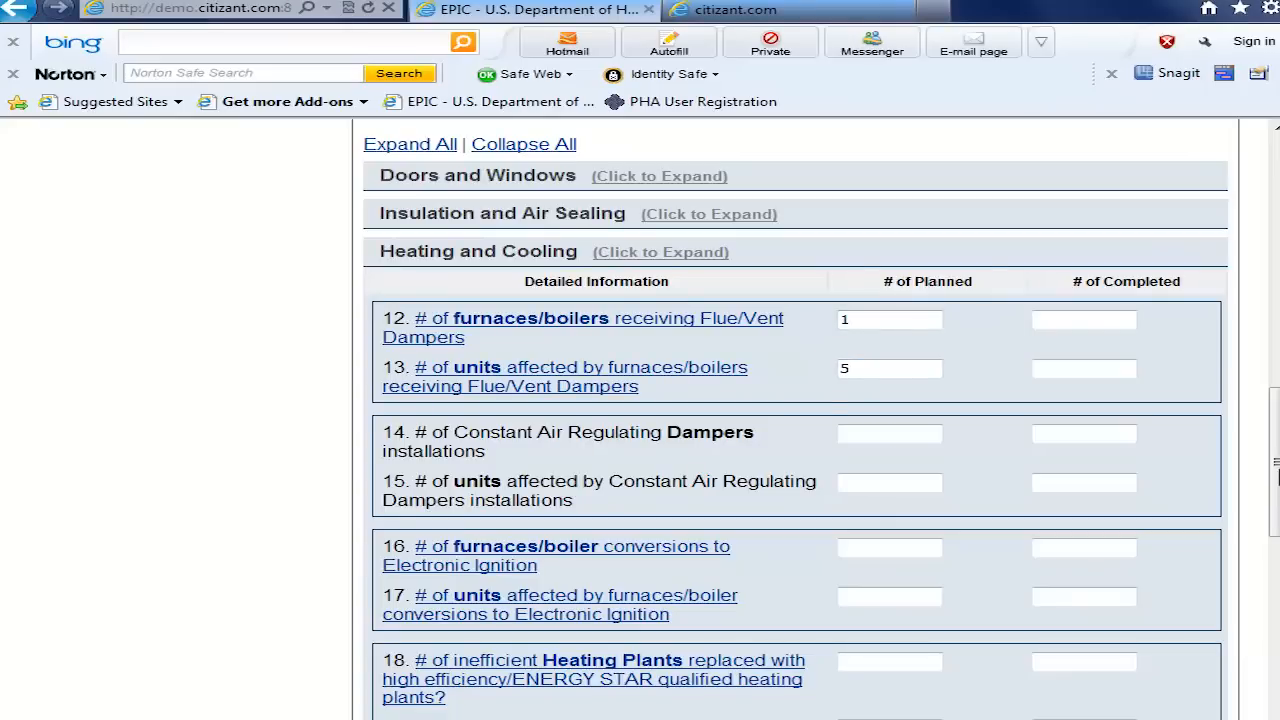
Step: Expand and collapse all the measure categories, and save the Energy Efficiency Measures section to continue to Project Funding
{"action": "left_click_drag", "start_coordinate": [1278, 471], "coordinate": [1277, 469]}
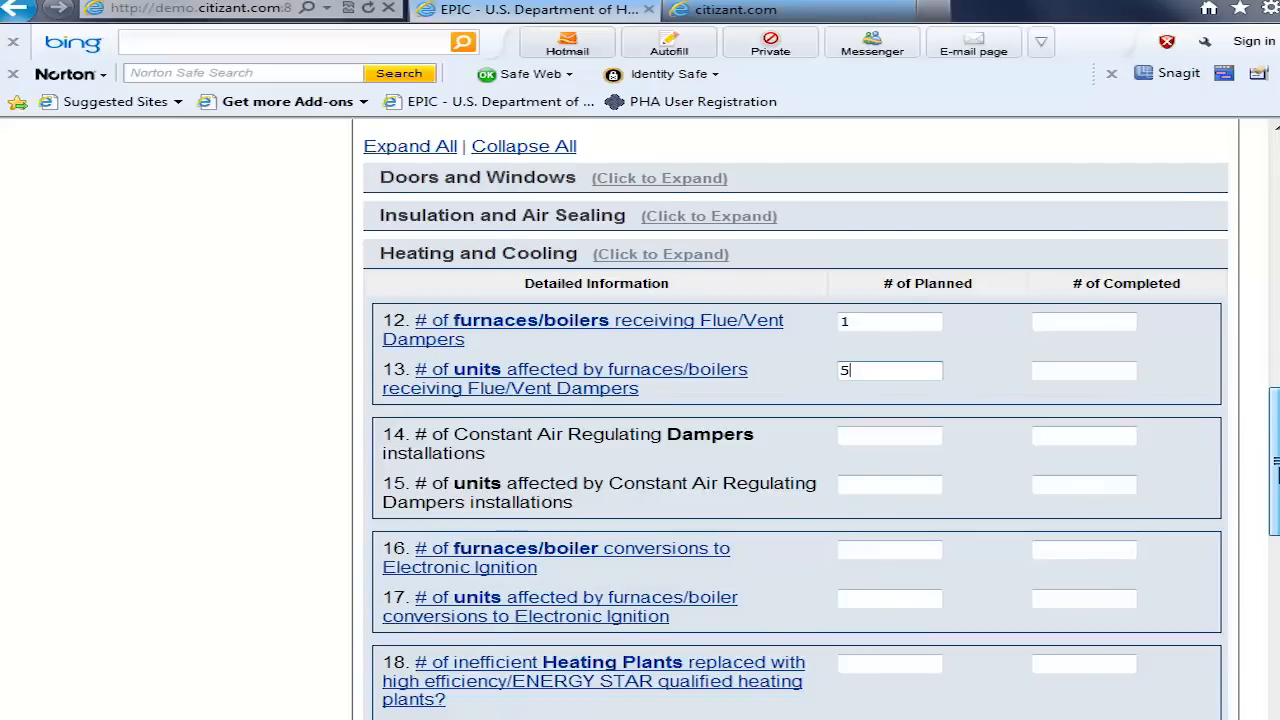
{"action": "left_click", "coordinate": [420, 150]}
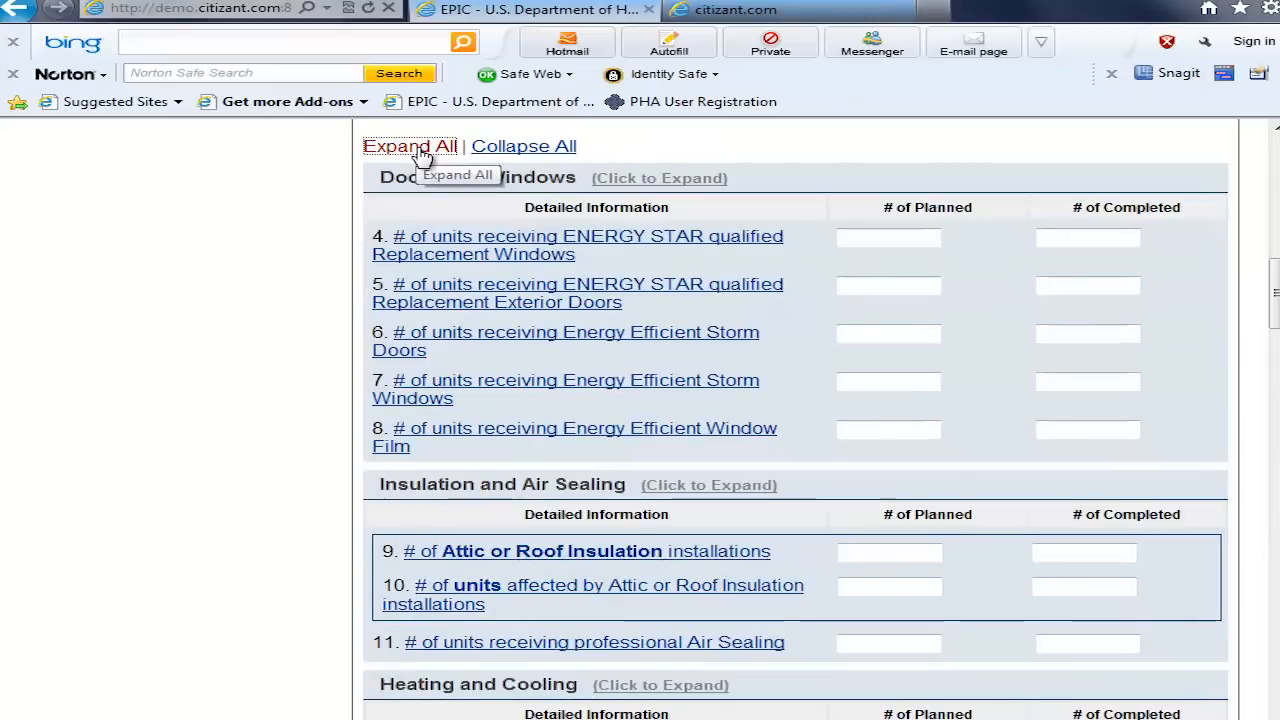
{"action": "left_click", "coordinate": [538, 150]}
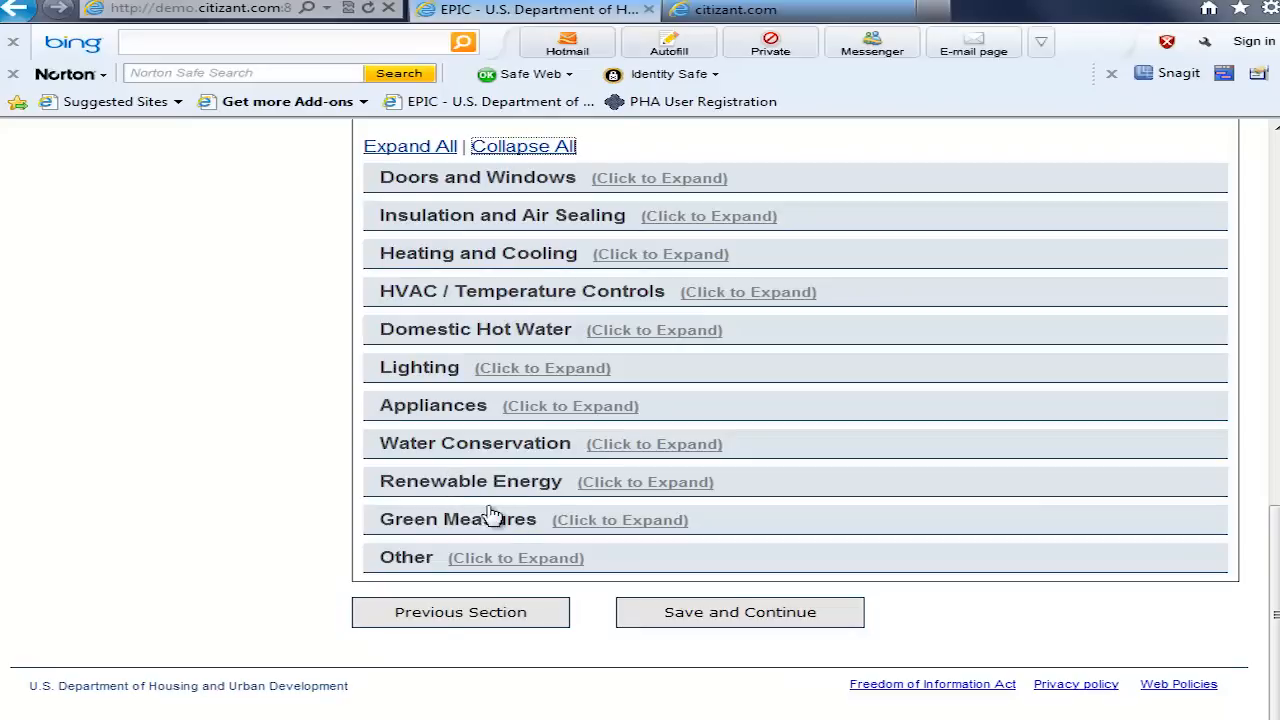
{"action": "left_click", "coordinate": [746, 614]}
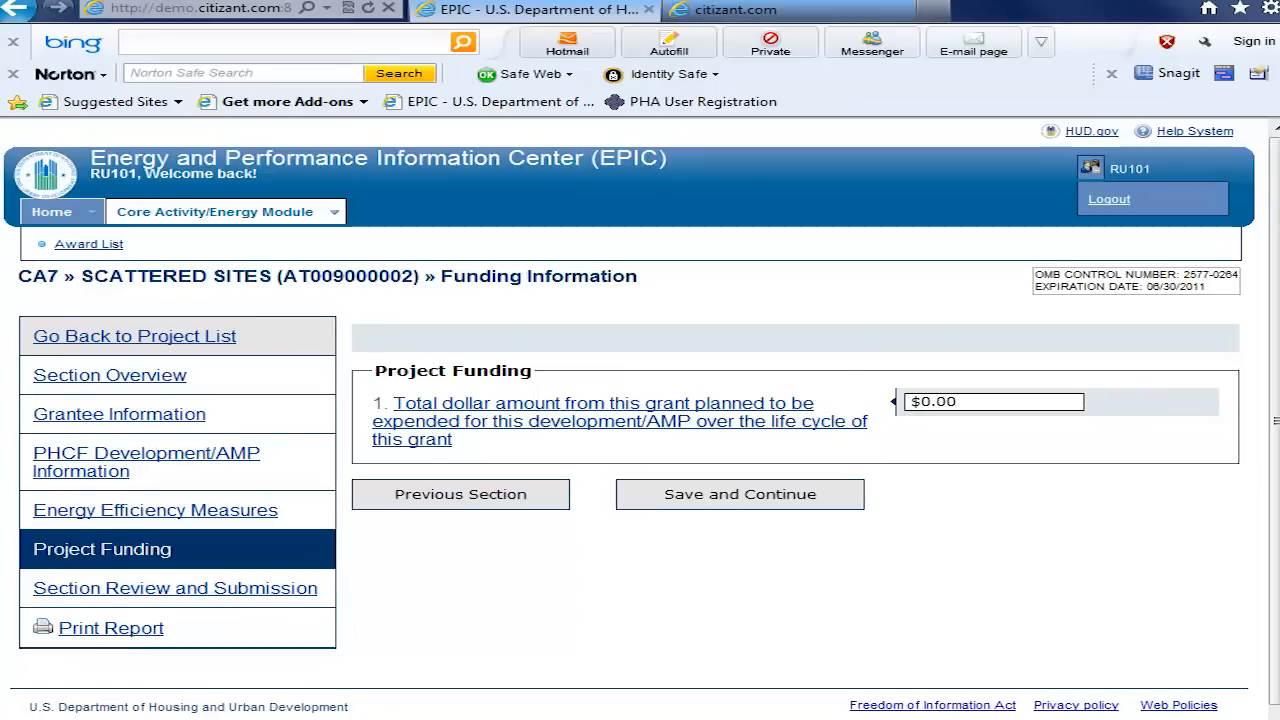
Step: Set the total grant amount planned for this development/AMP to 400000, and save the Project Funding section
{"action": "left_click_drag", "start_coordinate": [966, 401], "coordinate": [907, 400]}
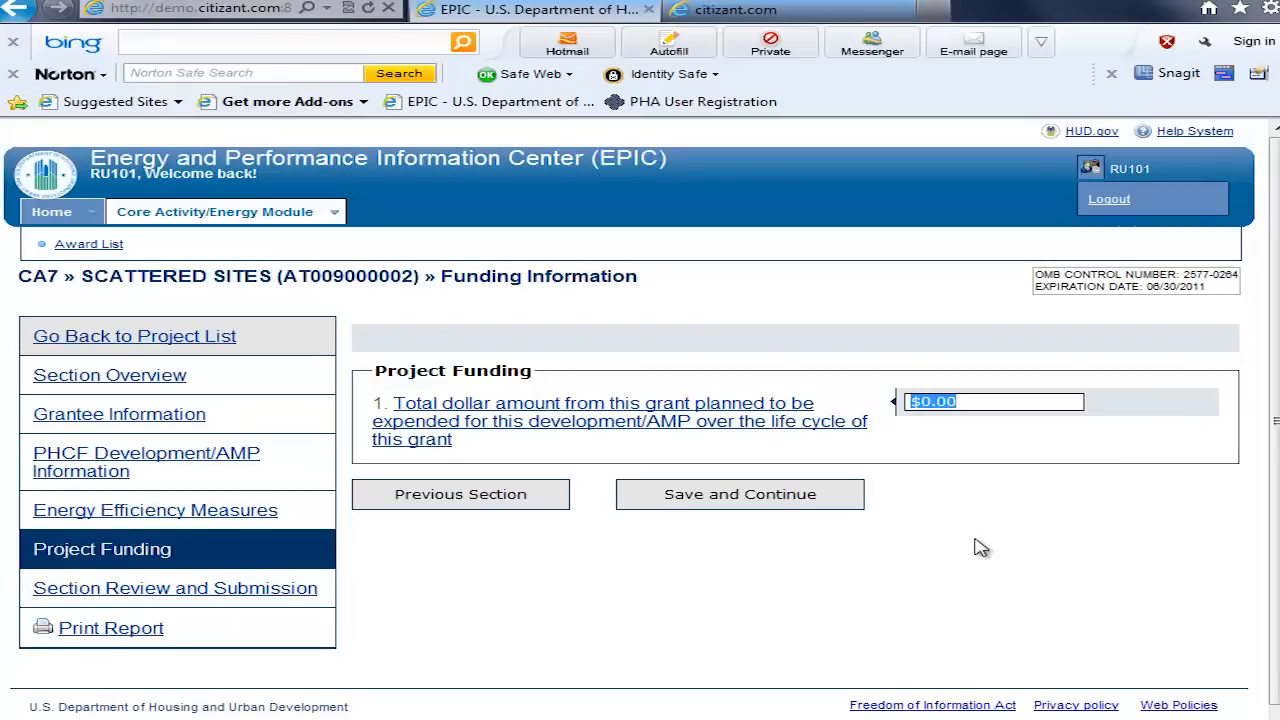
{"action": "type", "text": "400000"}
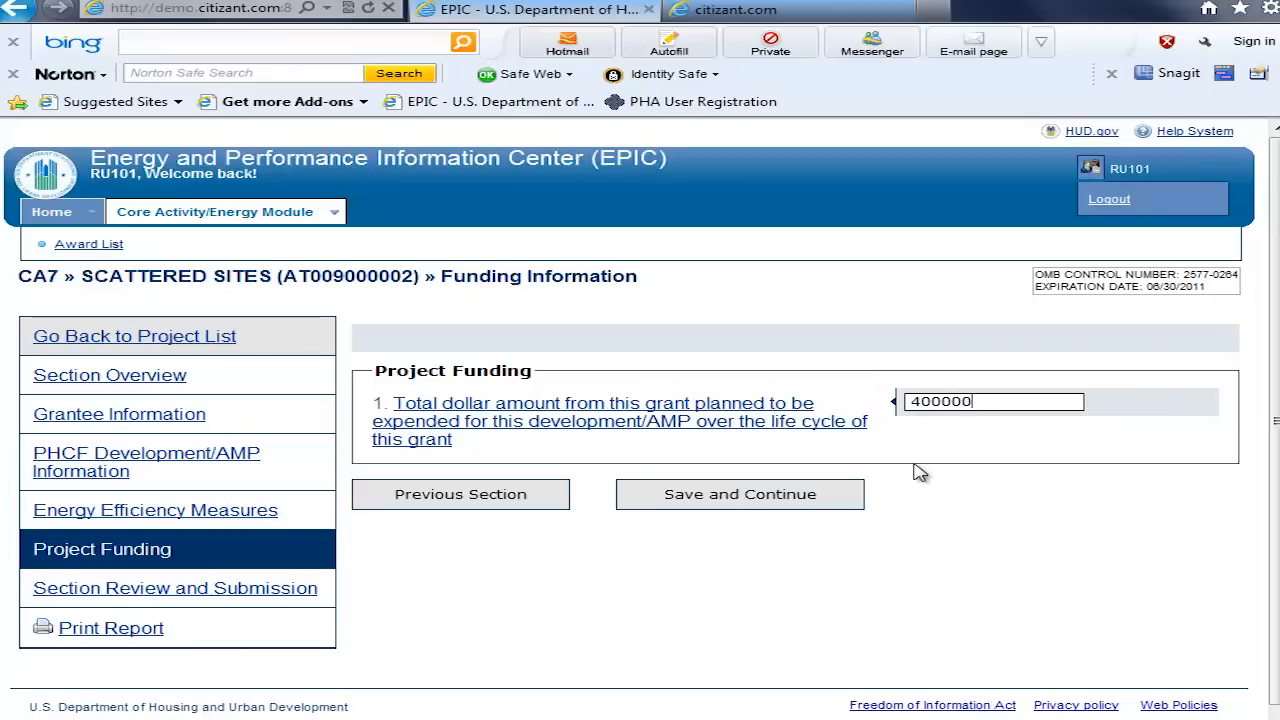
{"action": "left_click", "coordinate": [733, 500]}
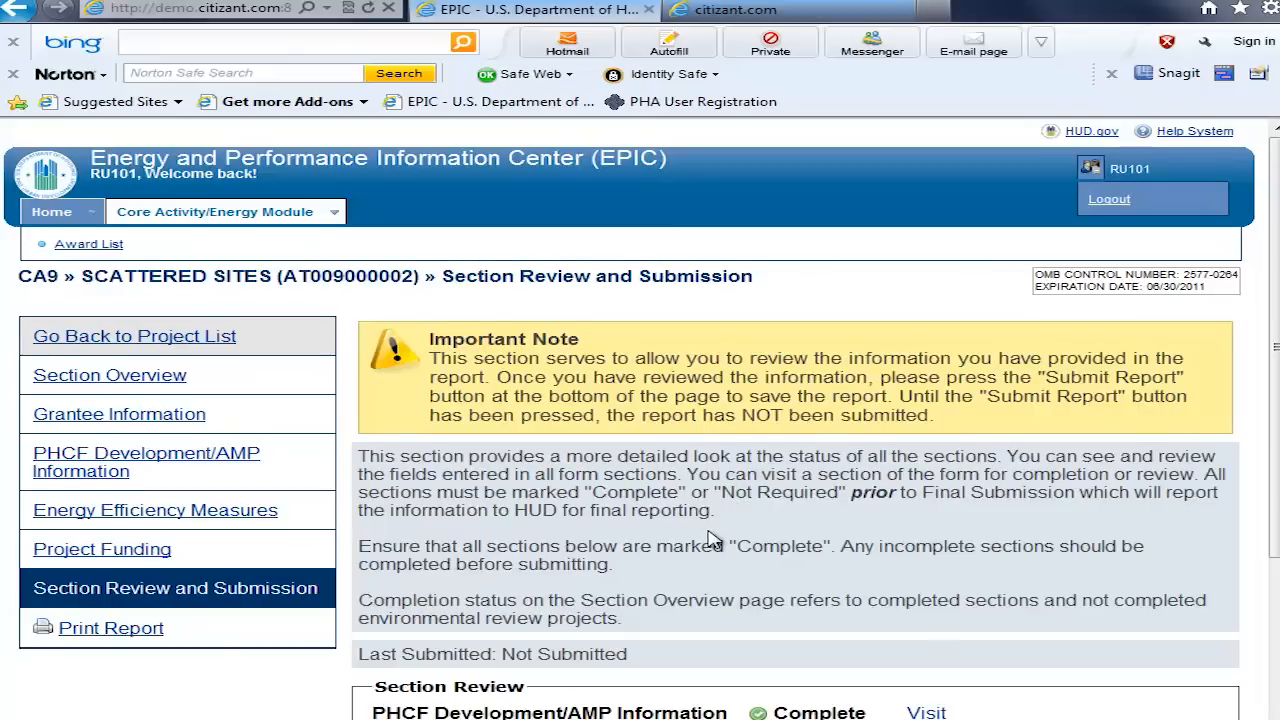
Step: Review the section completion statuses, submit the report, and check the Section Progress list
{"action": "scroll", "coordinate": [712, 540], "scroll_direction": "down", "scroll_amount": 3}
{"action": "scroll", "coordinate": [690, 560], "scroll_direction": "down", "scroll_amount": 2}
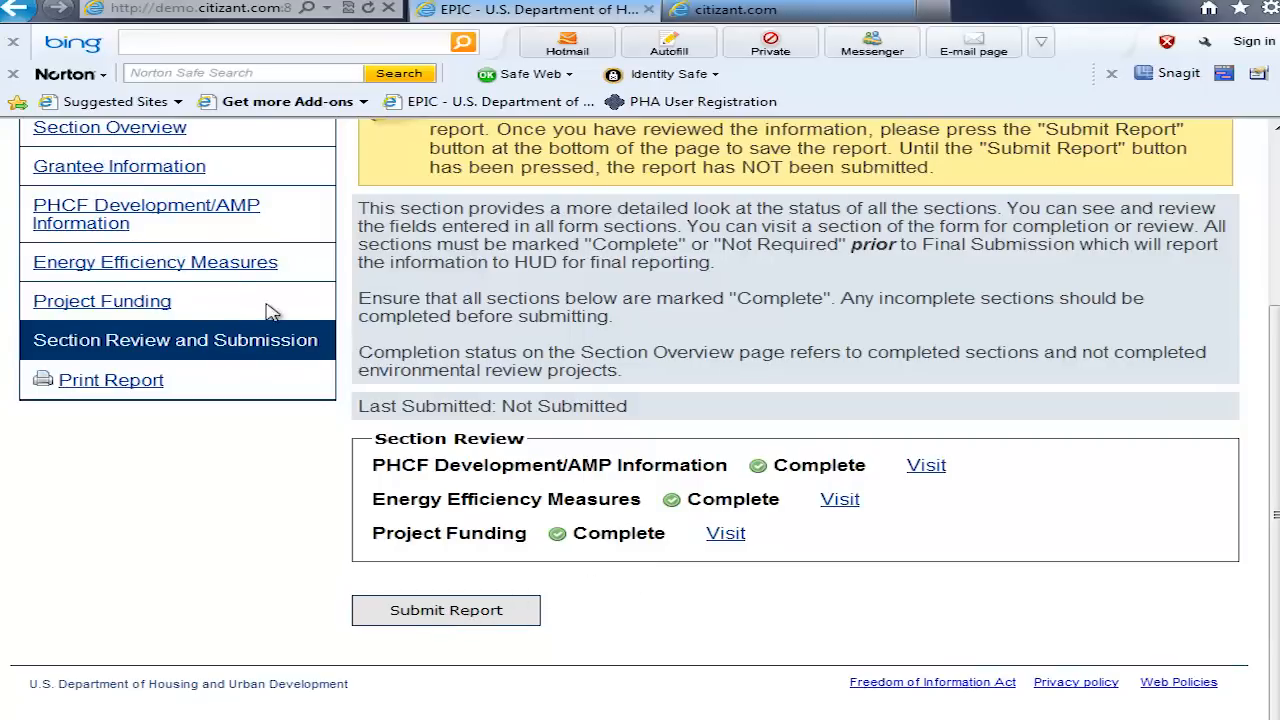
{"action": "left_click", "coordinate": [447, 612]}
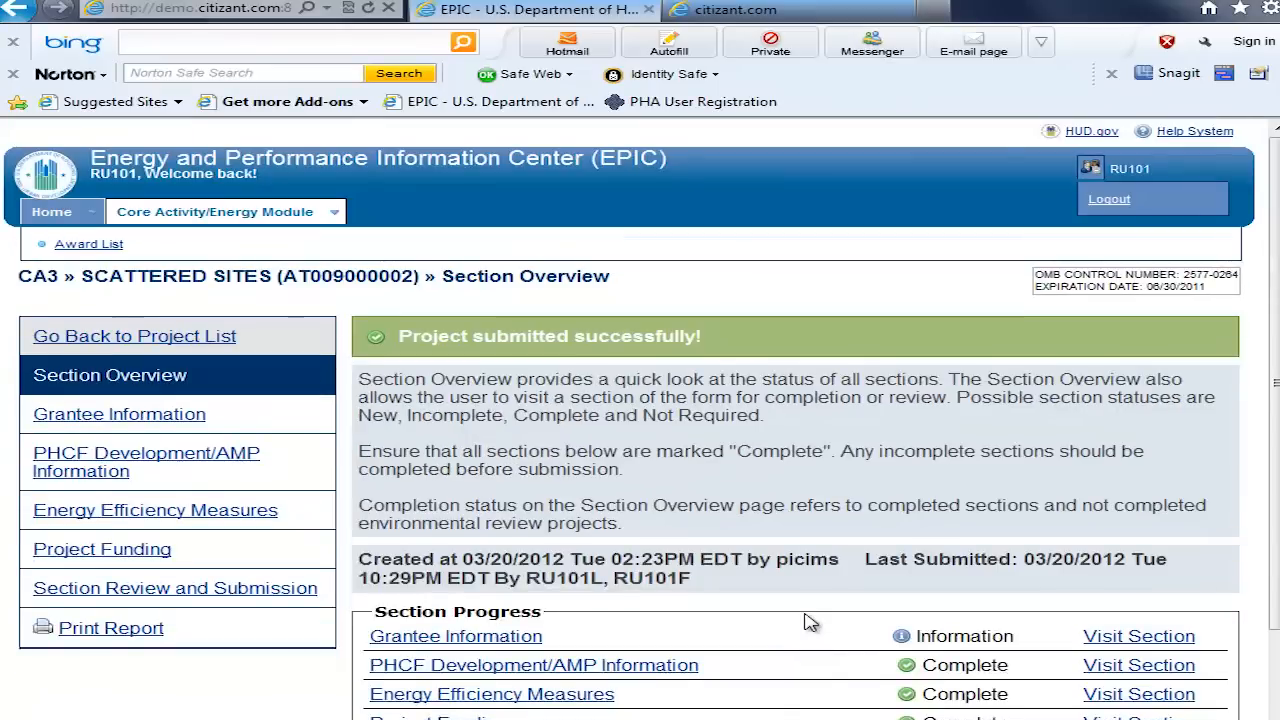
{"action": "scroll", "coordinate": [858, 548], "scroll_direction": "down", "scroll_amount": 3}
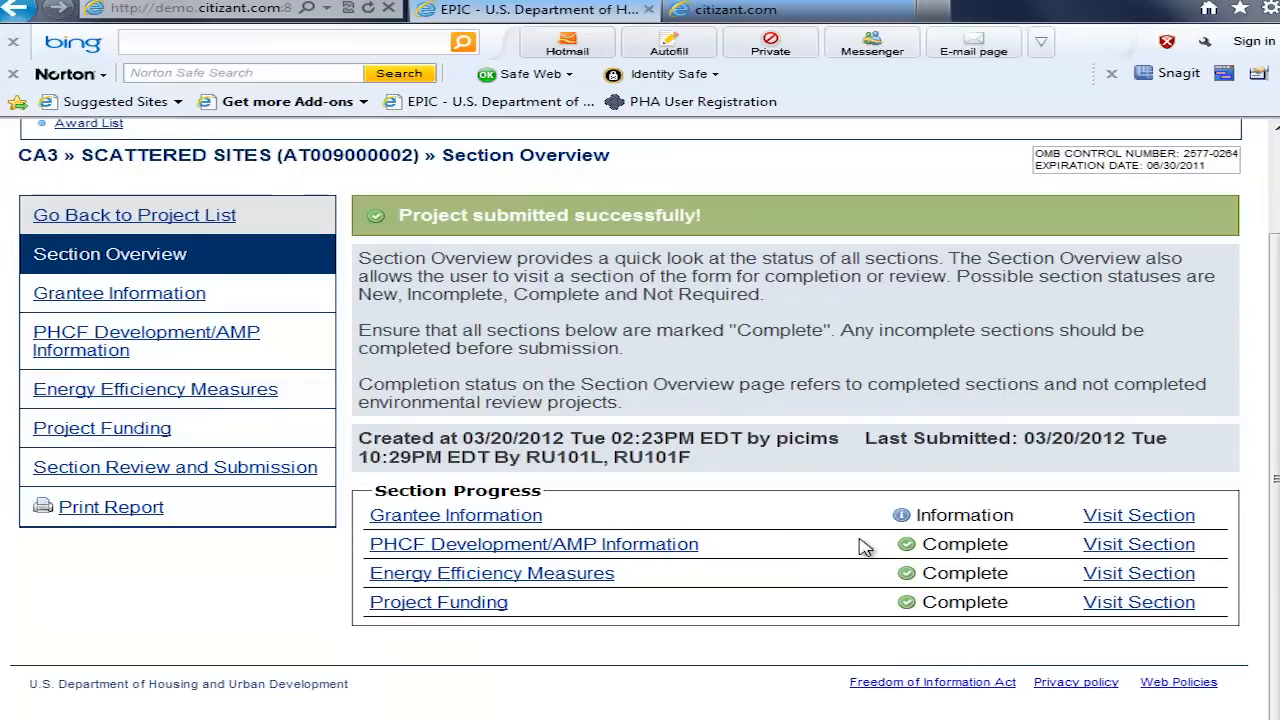
{"action": "scroll", "coordinate": [865, 546], "scroll_direction": "up", "scroll_amount": 3}
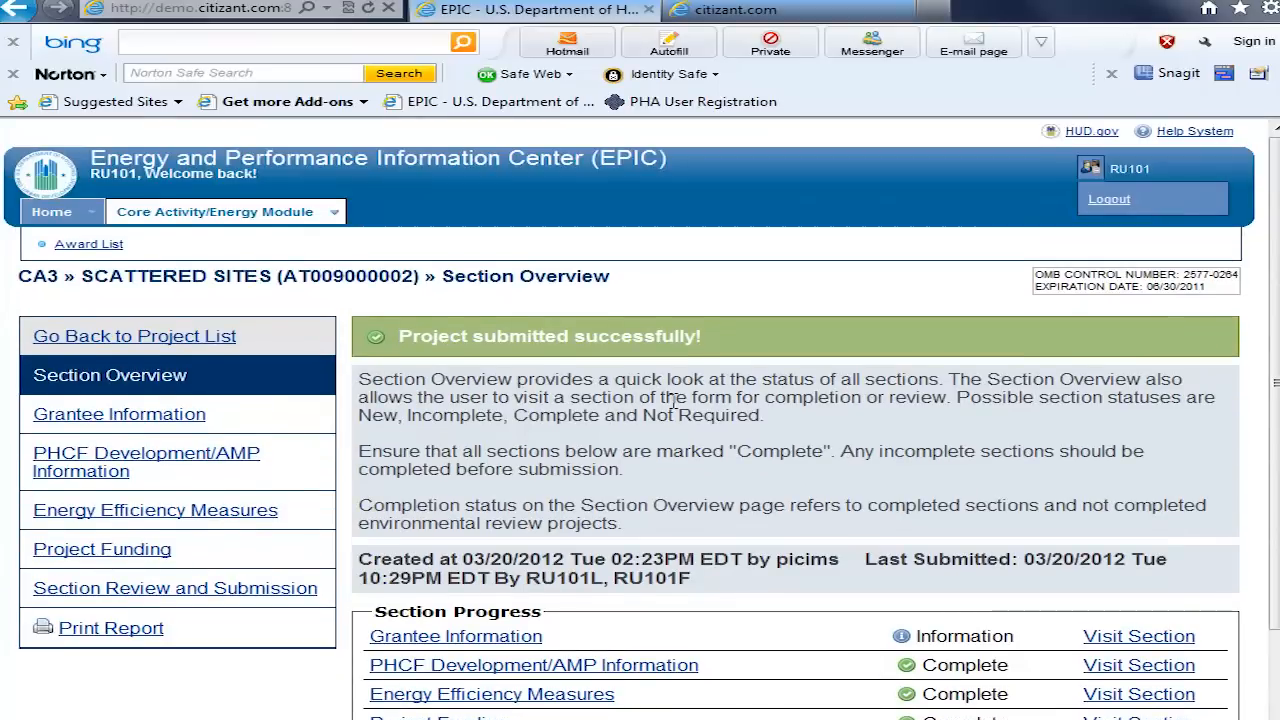
Step: Return to the project list and examine the planned amount reference and the SCATTERED SITES quarterly report entry
{"action": "left_click", "coordinate": [165, 337]}
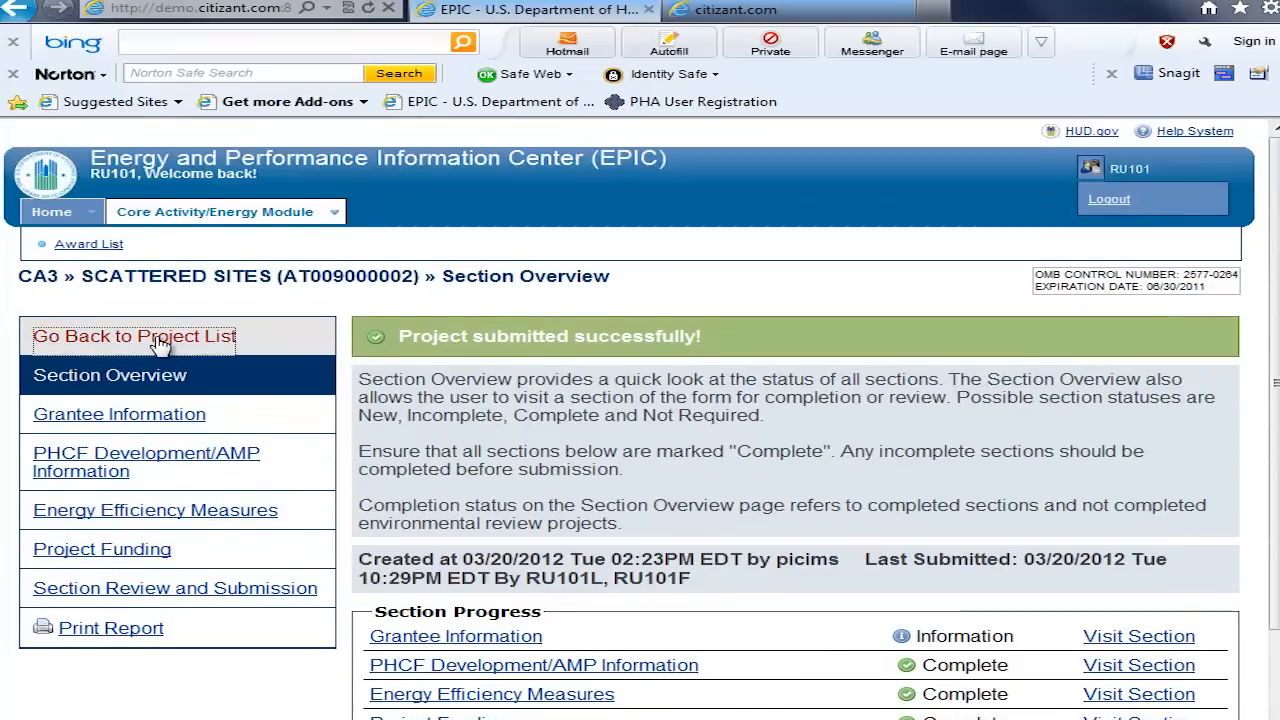
{"action": "scroll", "coordinate": [1260, 346], "scroll_direction": "down", "scroll_amount": 3}
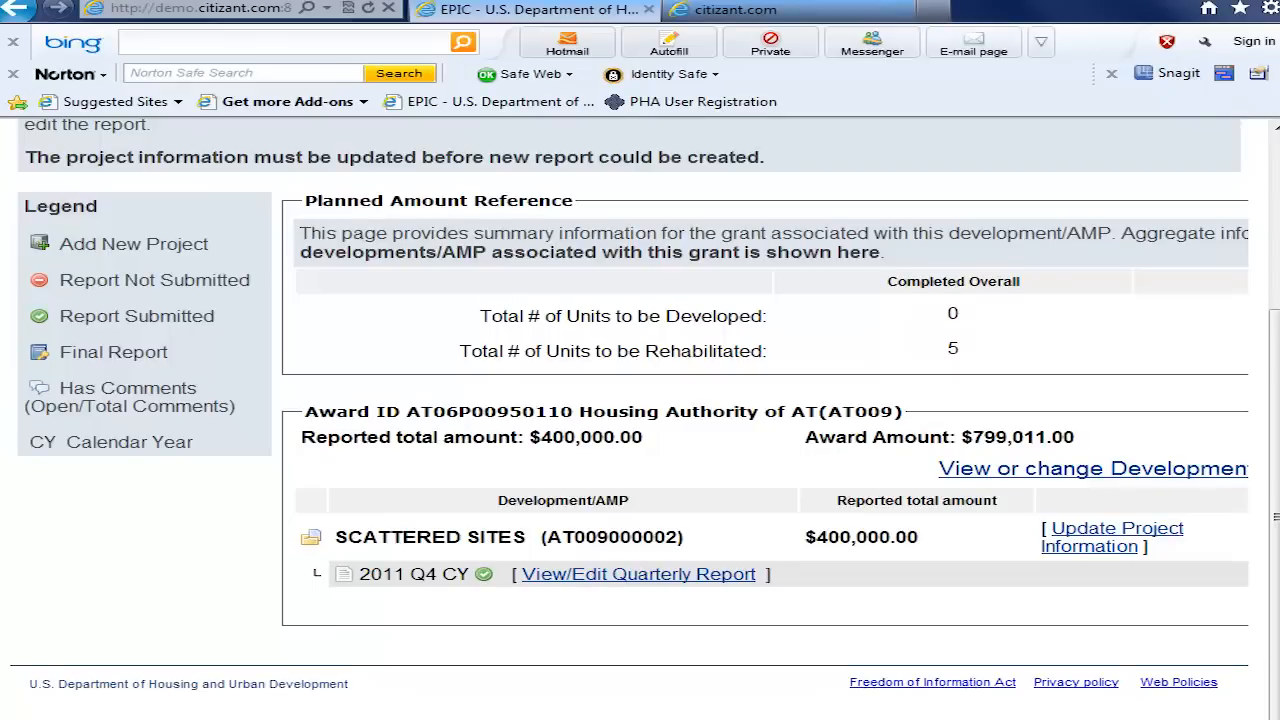
{"action": "left_click_drag", "start_coordinate": [1274, 517], "coordinate": [1276, 466]}
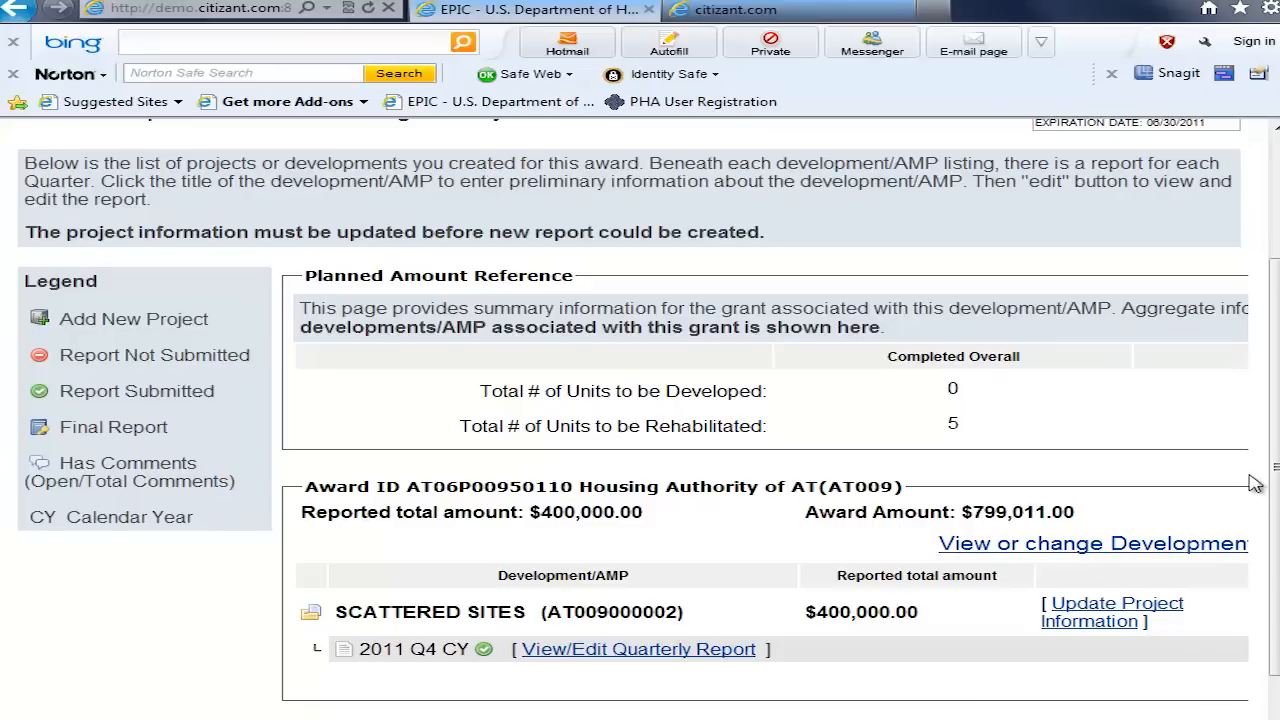
Step: Highlight the award ID in the Development/AMP list heading, and open the Award List
{"action": "left_click_drag", "start_coordinate": [1275, 467], "coordinate": [1275, 340]}
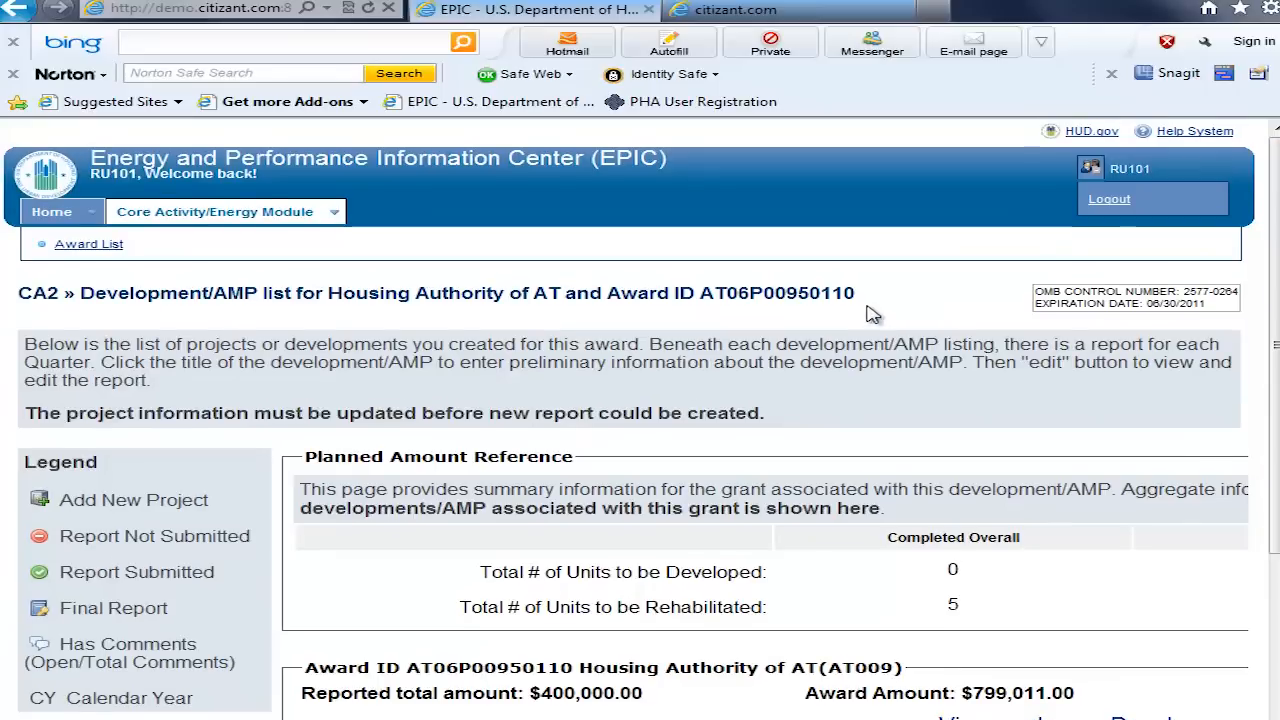
{"action": "left_click_drag", "start_coordinate": [857, 293], "coordinate": [693, 293]}
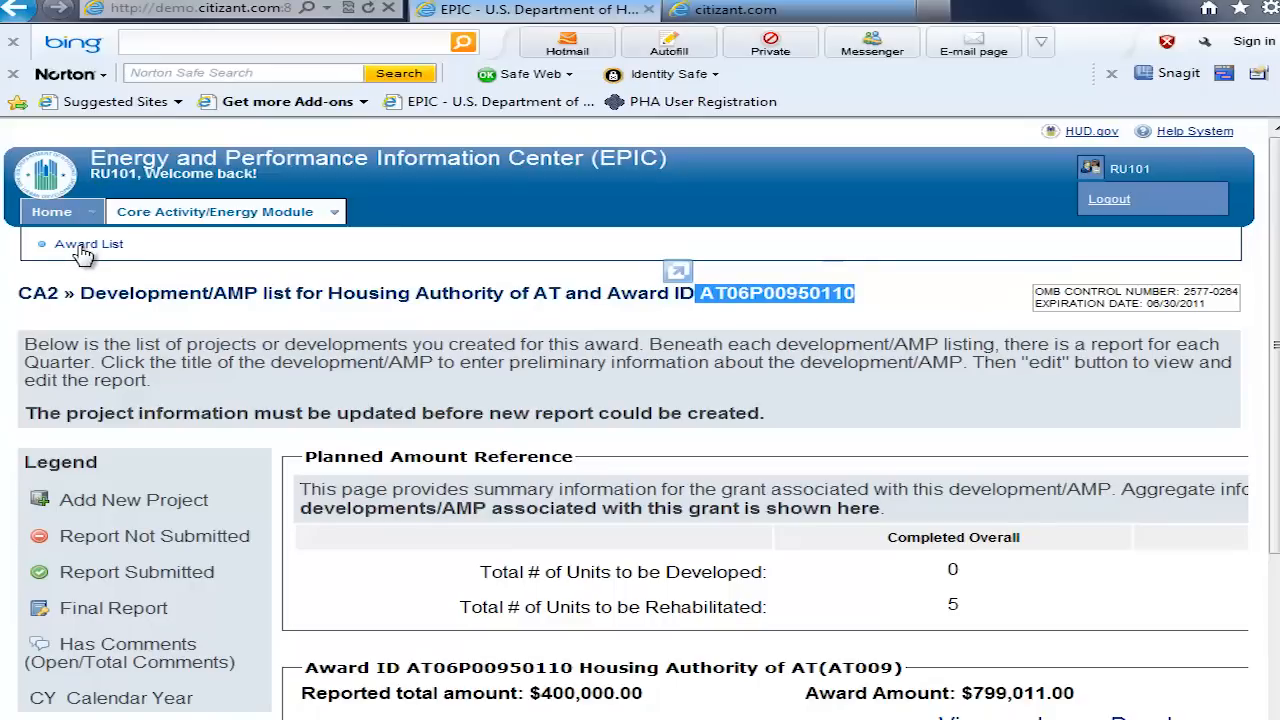
{"action": "left_click", "coordinate": [84, 249]}
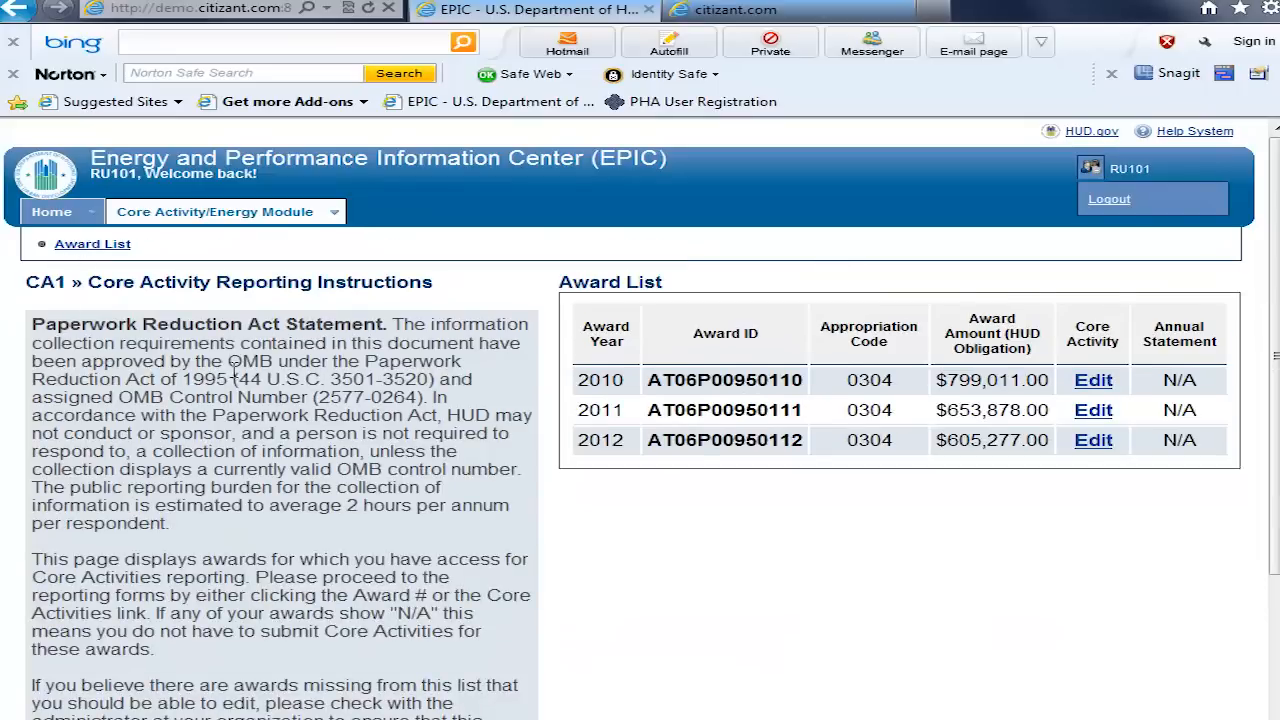